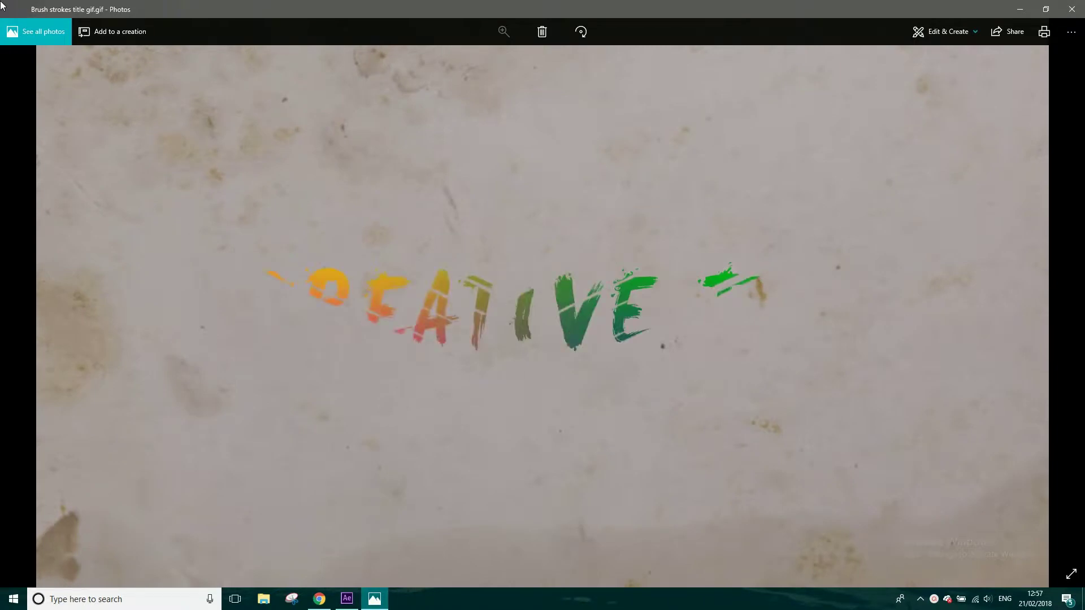
Step: Switch to the browser, look through the paper textures on textures.com and open the PhotoCrumpled0015 texture page
{"action": "key", "text": "alt+Tab"}
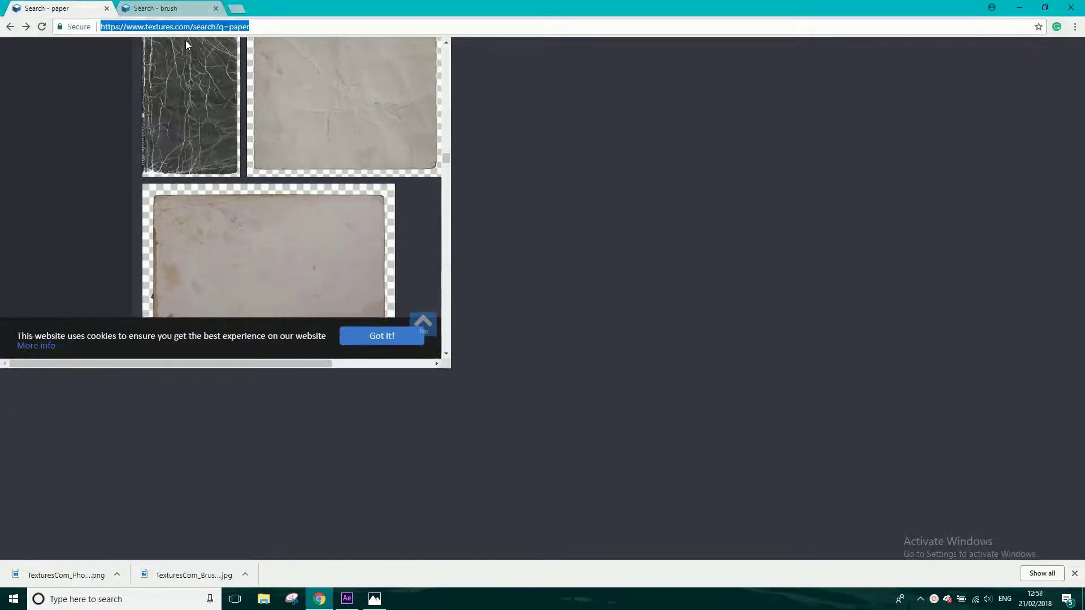
{"action": "scroll", "coordinate": [390, 121], "scroll_direction": "up", "scroll_amount": 3}
{"action": "left_click", "coordinate": [196, 69]}
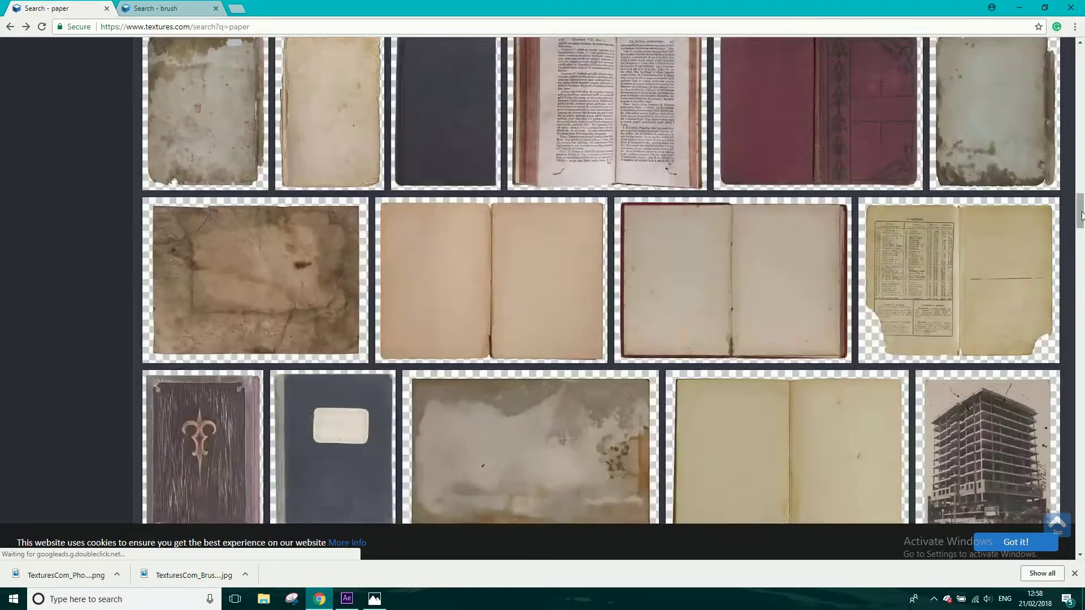
{"action": "left_click_drag", "start_coordinate": [1079, 209], "coordinate": [1079, 69]}
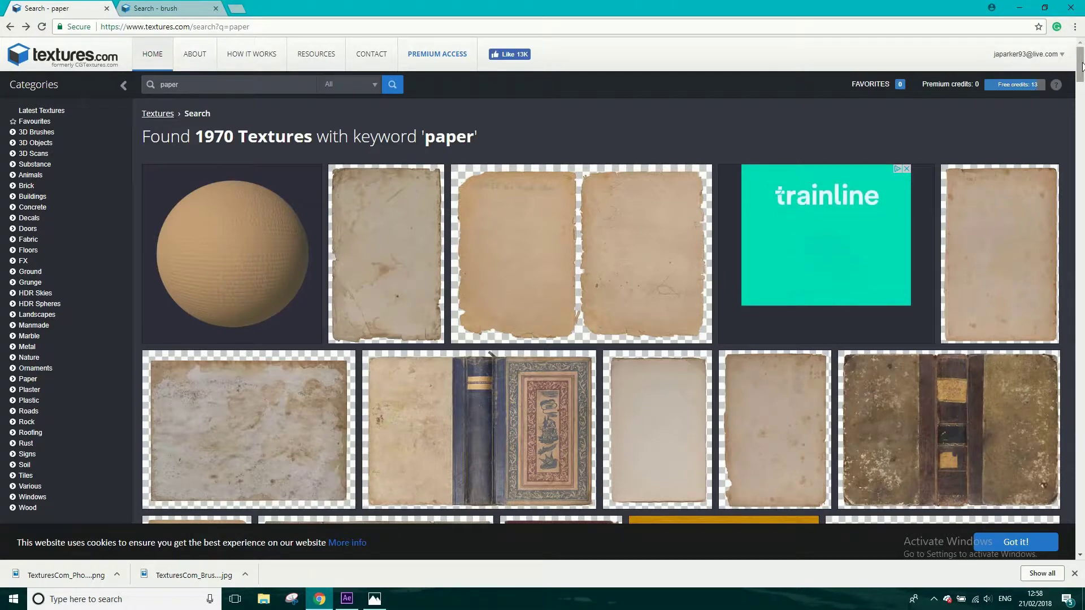
{"action": "left_click_drag", "start_coordinate": [1079, 70], "coordinate": [1078, 205]}
{"action": "left_click_drag", "start_coordinate": [1075, 252], "coordinate": [1076, 388]}
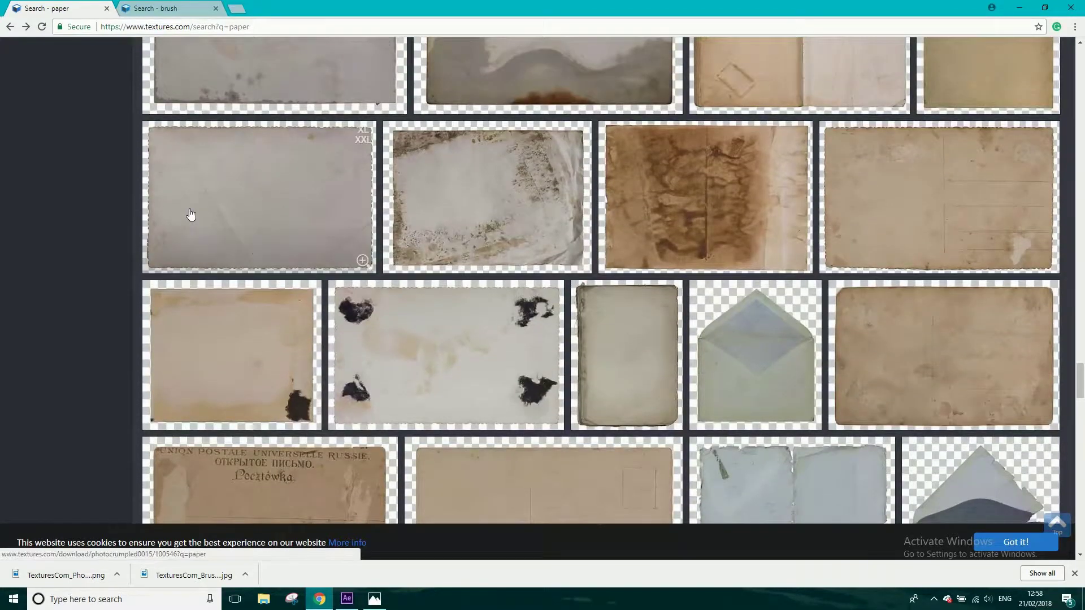
{"action": "left_click", "coordinate": [255, 252]}
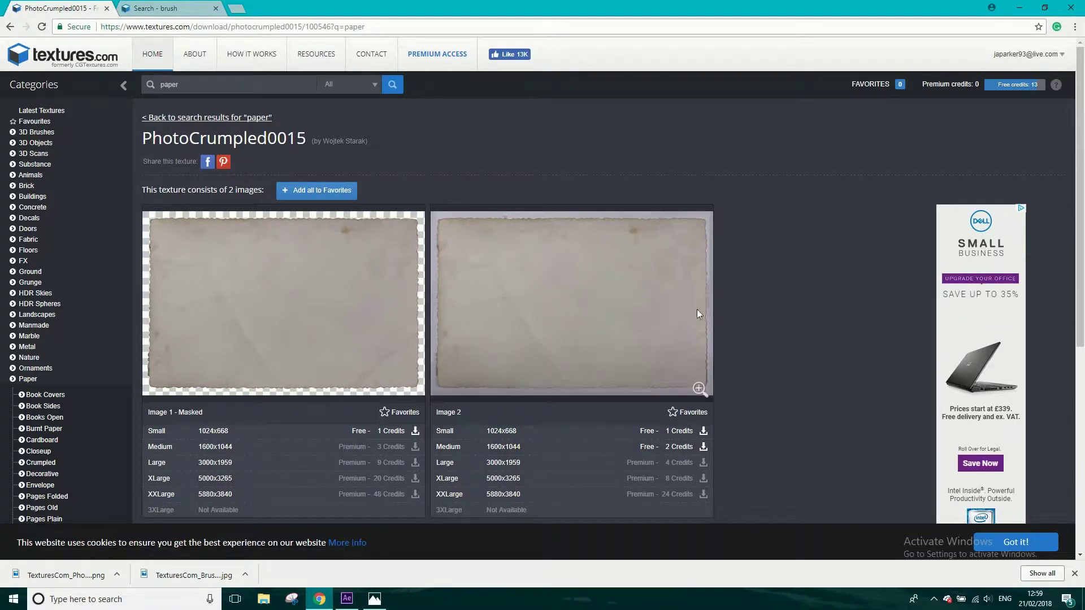
Step: Look through the brush texture search results and open the BrushStrokes0004 page
{"action": "left_click", "coordinate": [149, 7]}
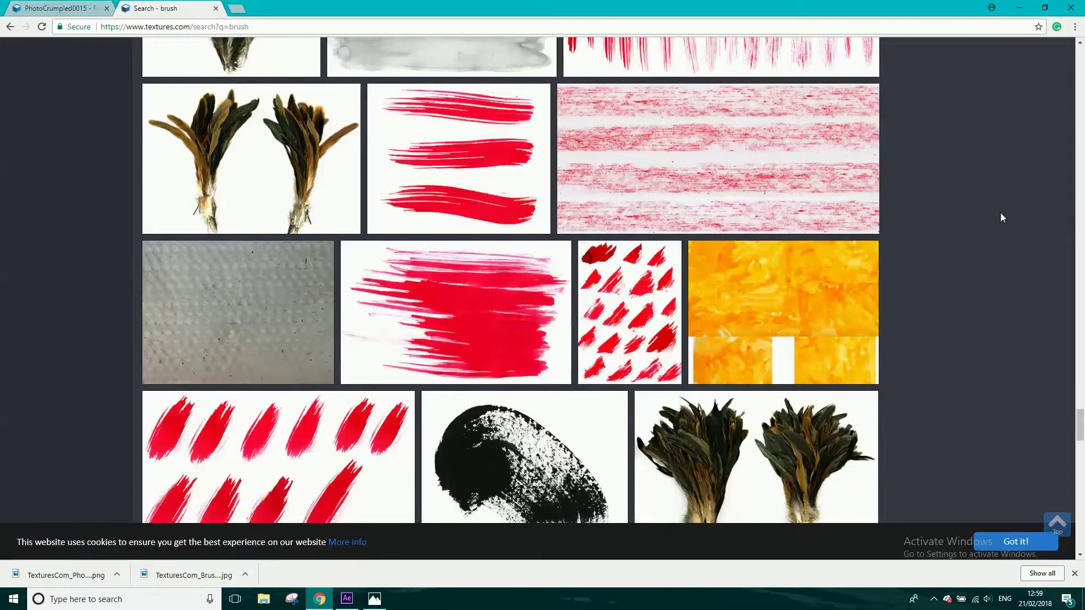
{"action": "scroll", "coordinate": [458, 169], "scroll_direction": "down", "scroll_amount": 20}
{"action": "left_click", "coordinate": [458, 169]}
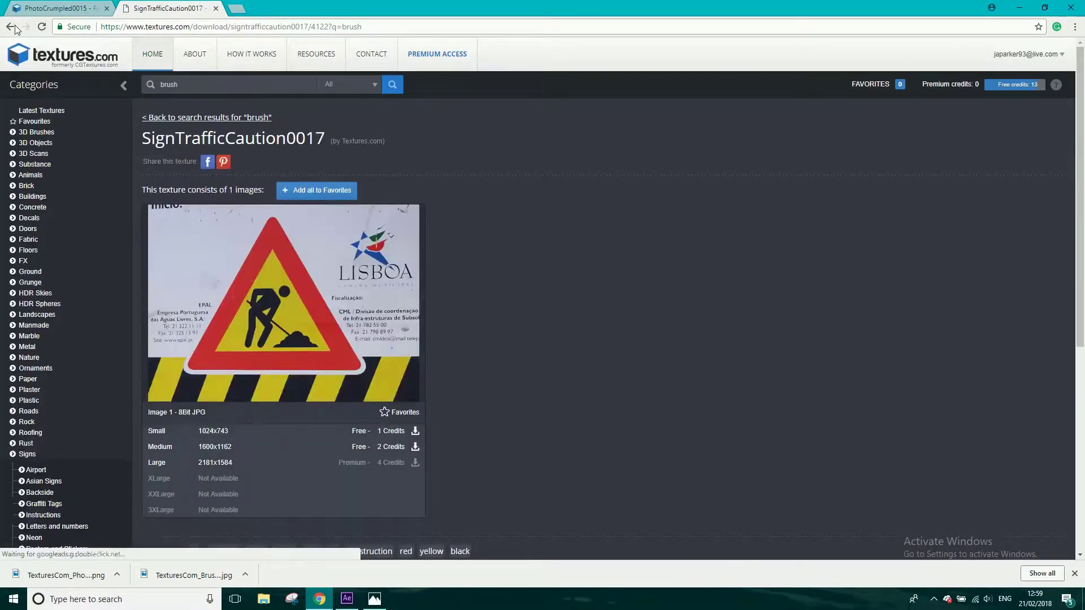
{"action": "key", "text": "alt+Left"}
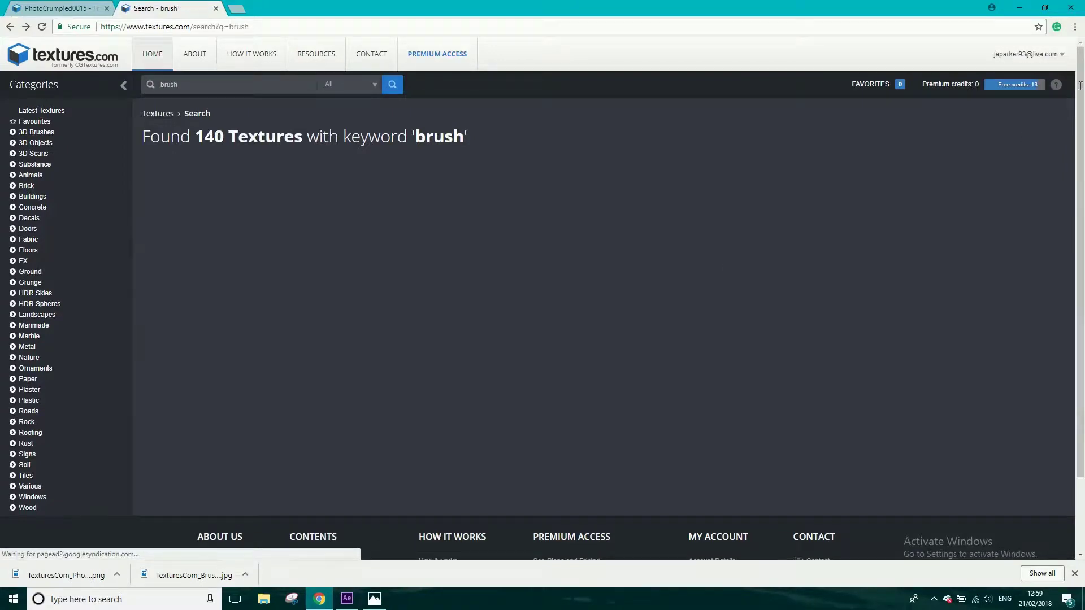
{"action": "scroll", "coordinate": [708, 422], "scroll_direction": "down", "scroll_amount": 2}
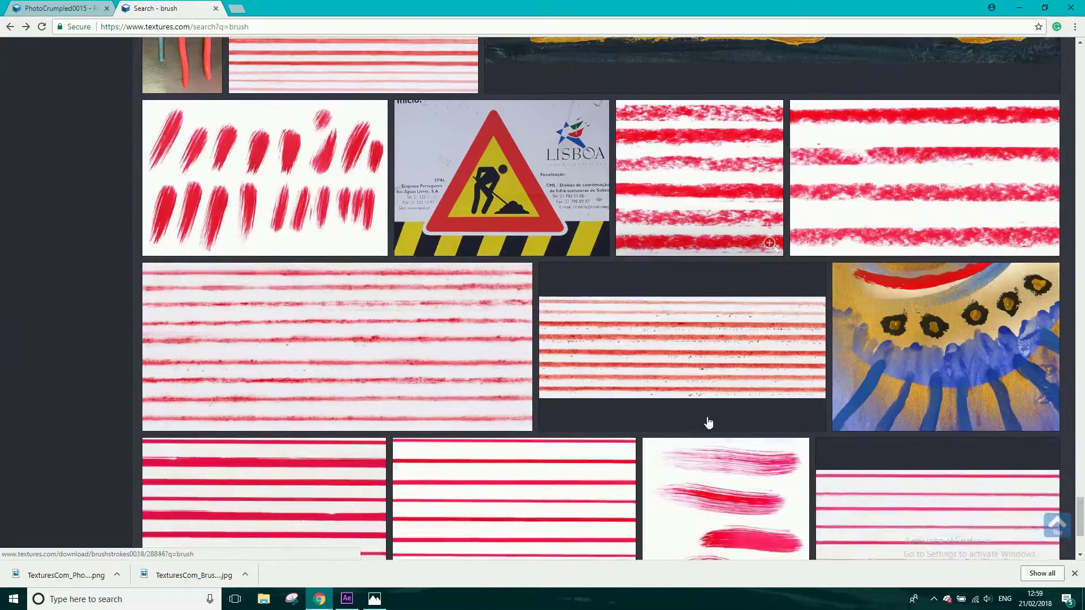
{"action": "scroll", "coordinate": [709, 422], "scroll_direction": "down", "scroll_amount": 3}
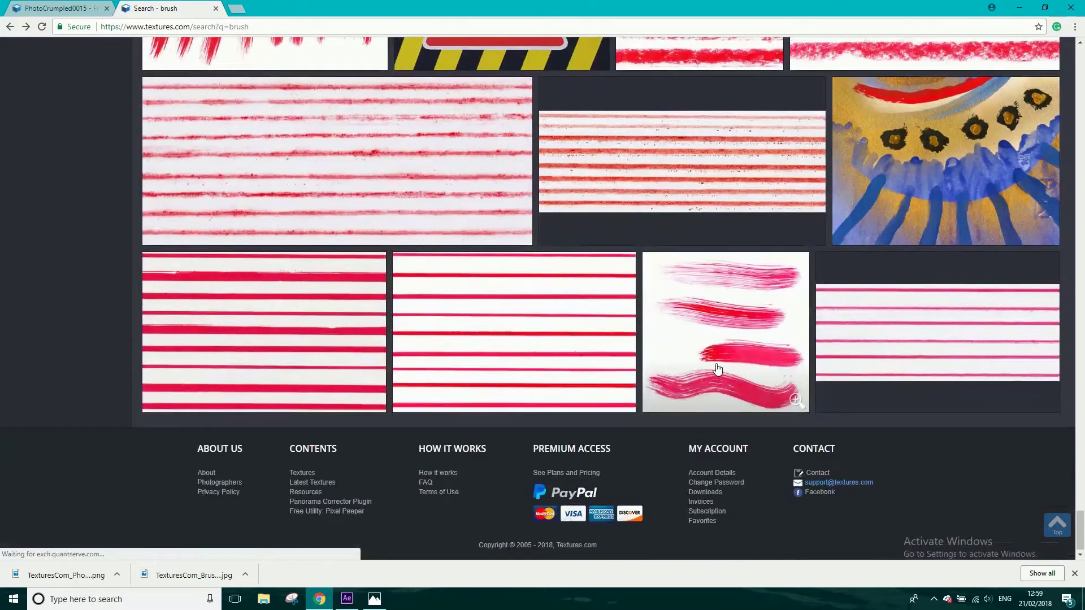
{"action": "scroll", "coordinate": [718, 369], "scroll_direction": "up", "scroll_amount": 7}
{"action": "scroll", "coordinate": [581, 212], "scroll_direction": "up", "scroll_amount": 6}
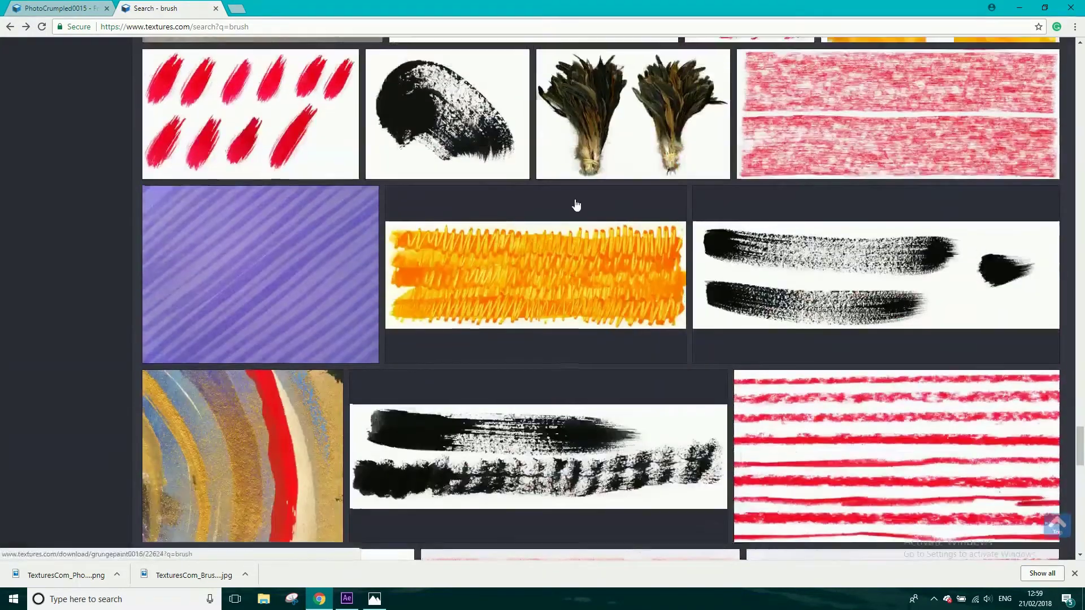
{"action": "scroll", "coordinate": [575, 200], "scroll_direction": "up", "scroll_amount": 6}
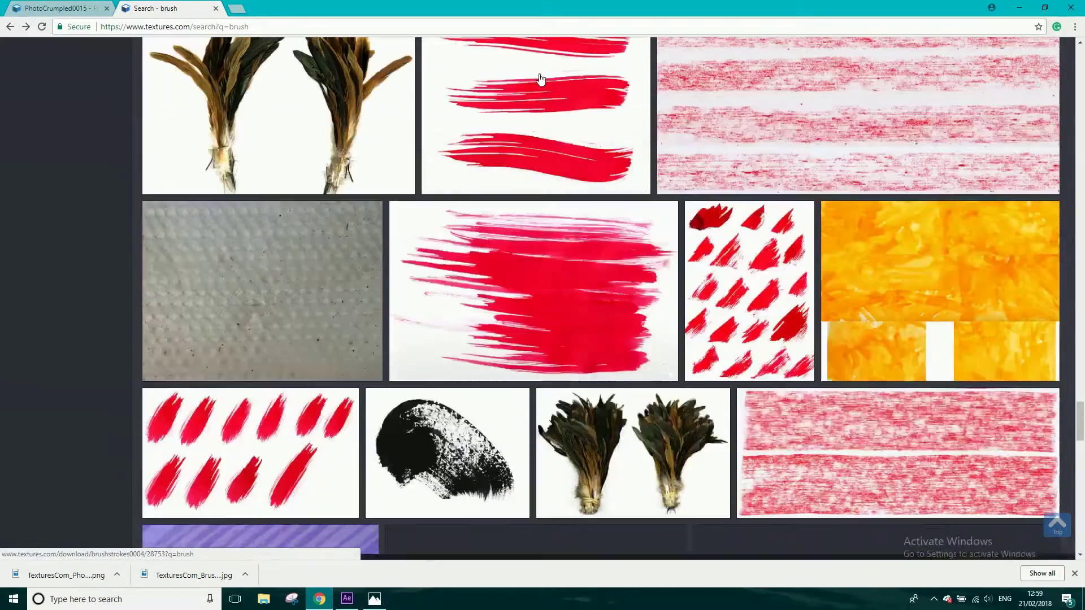
{"action": "left_click", "coordinate": [544, 113]}
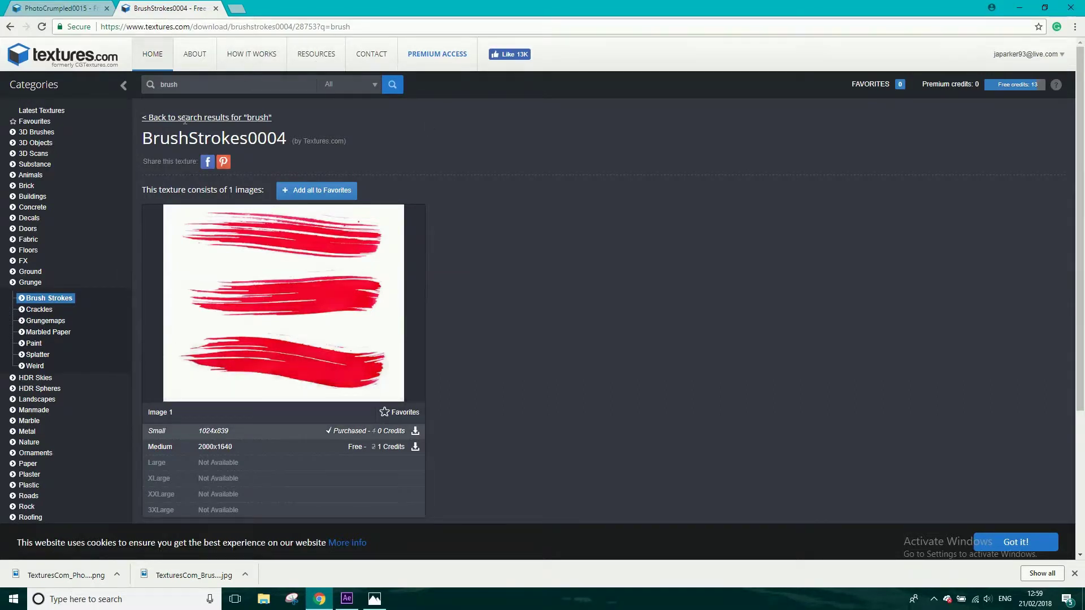
Step: Close the browser and the photo viewer to return to After Effects
{"action": "left_click", "coordinate": [60, 5]}
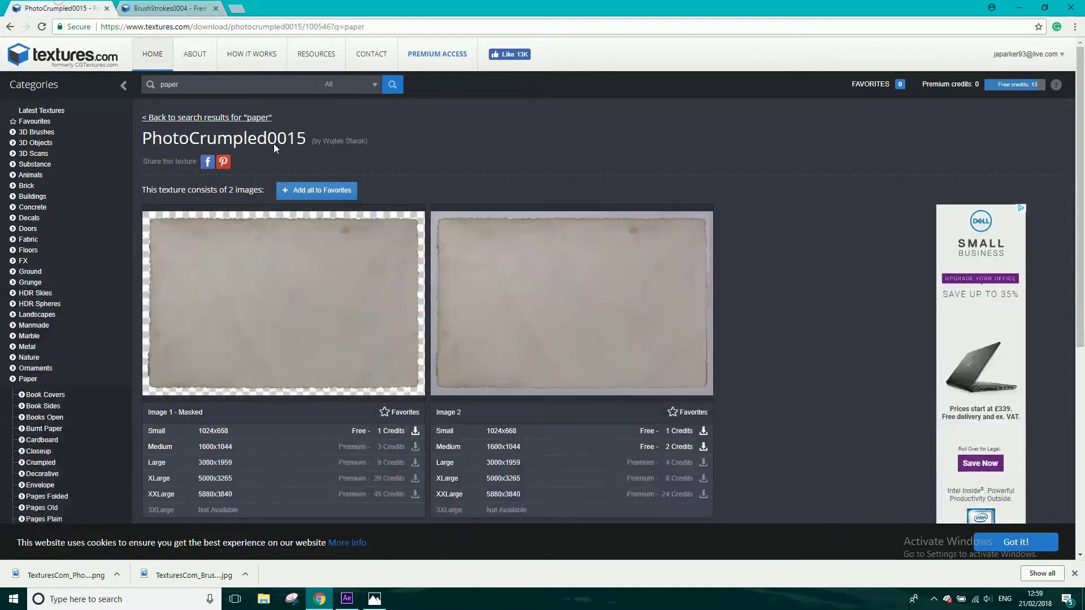
{"action": "left_click", "coordinate": [1069, 8]}
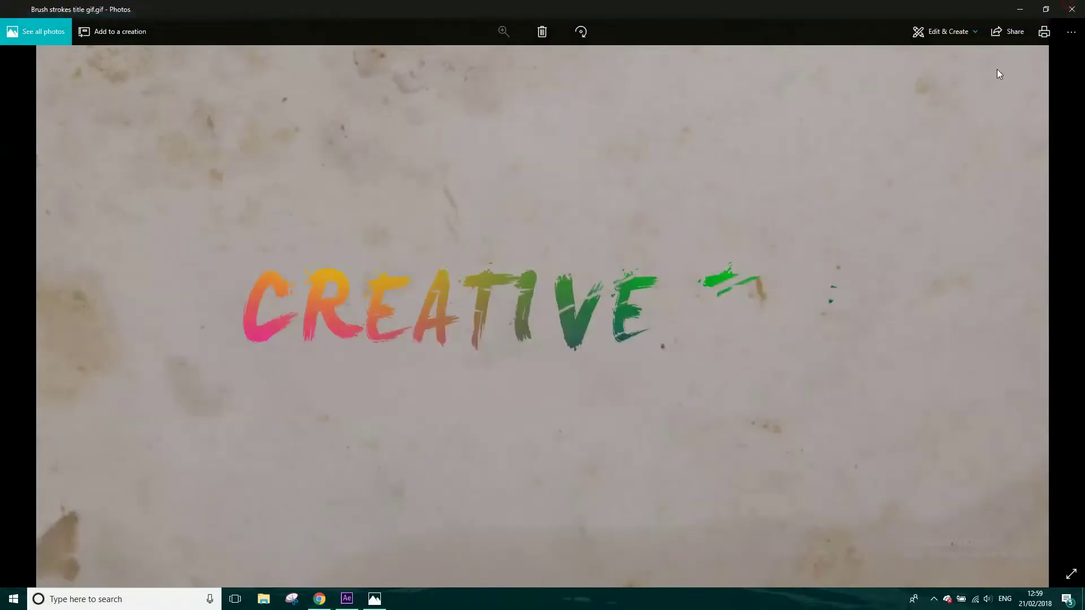
{"action": "left_click", "coordinate": [1076, 15]}
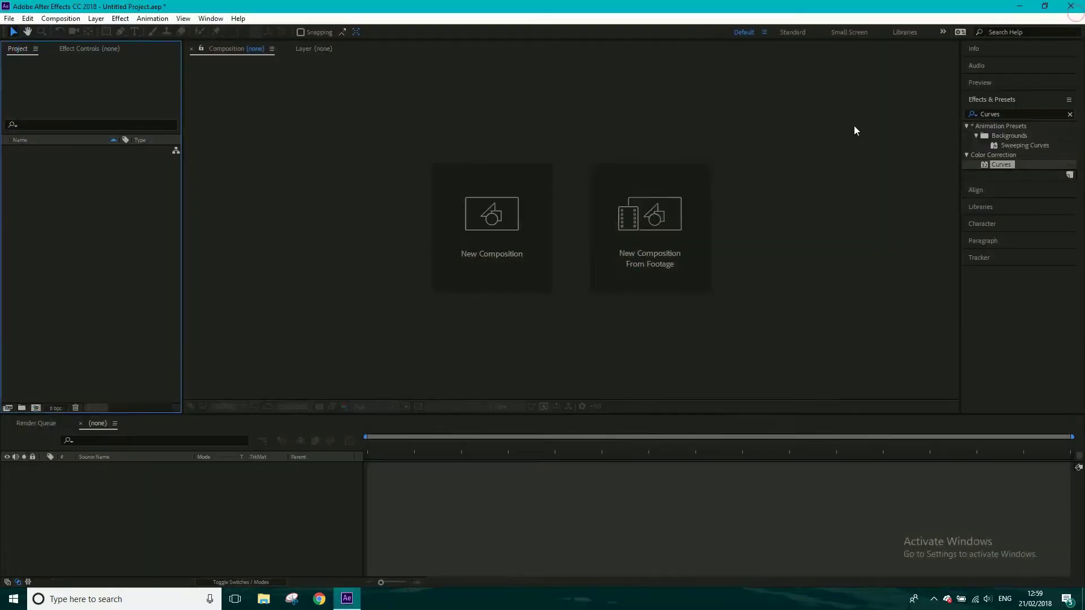
Step: Create a 1920 x 1080 composition named Text at 25 fps with a 12-second duration
{"action": "left_click", "coordinate": [503, 240]}
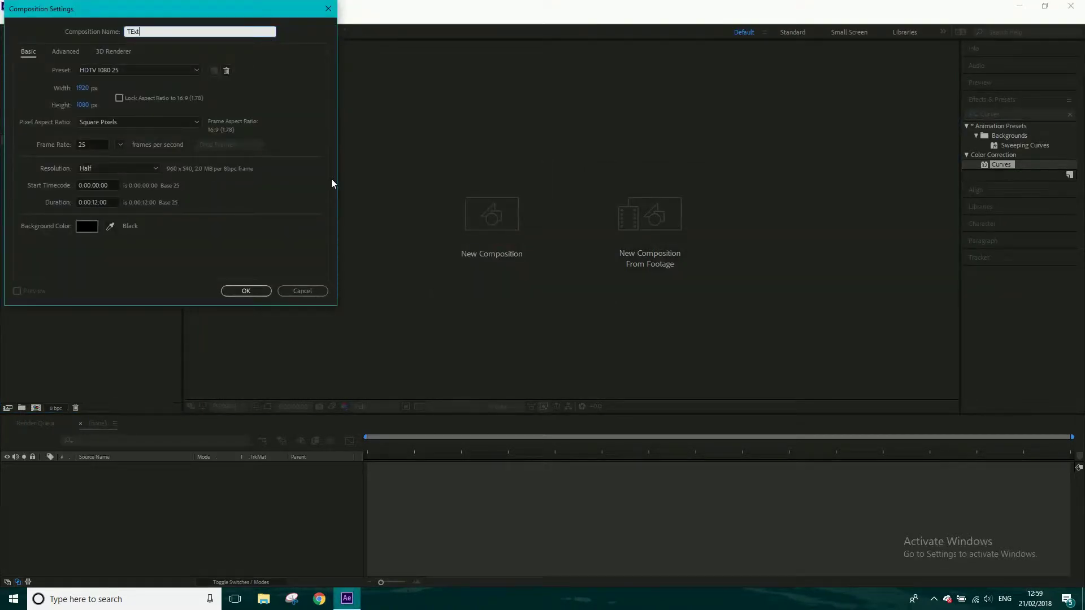
{"action": "type", "text": "Text"}
{"action": "key", "text": "Return"}
Step: Add a text layer reading "Creative Tap" to the composition
{"action": "key", "text": "ctrl+t"}
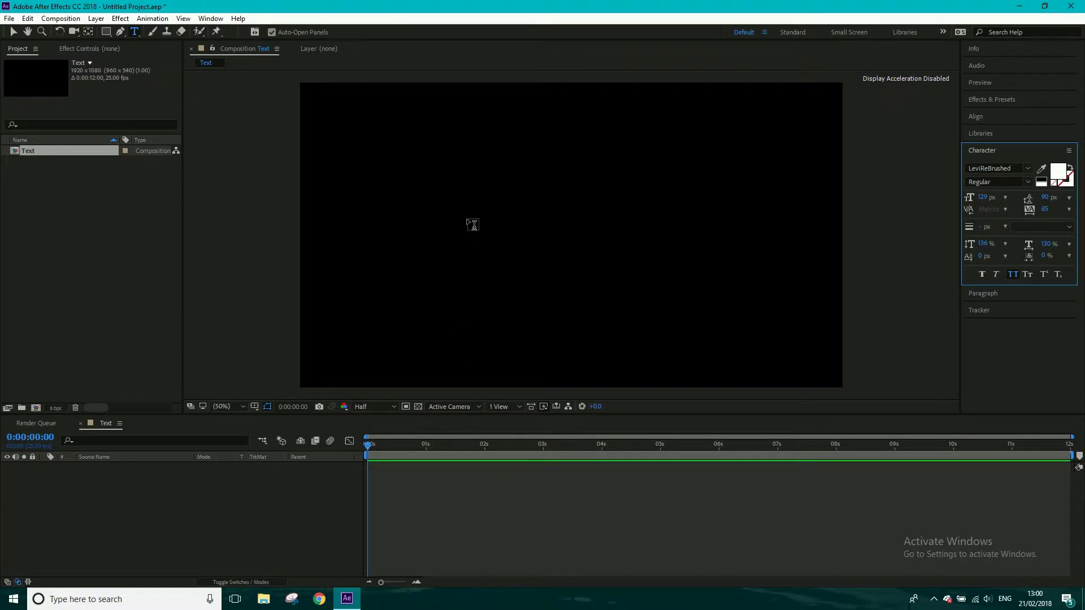
{"action": "left_click", "coordinate": [472, 225]}
{"action": "type", "text": "C"}
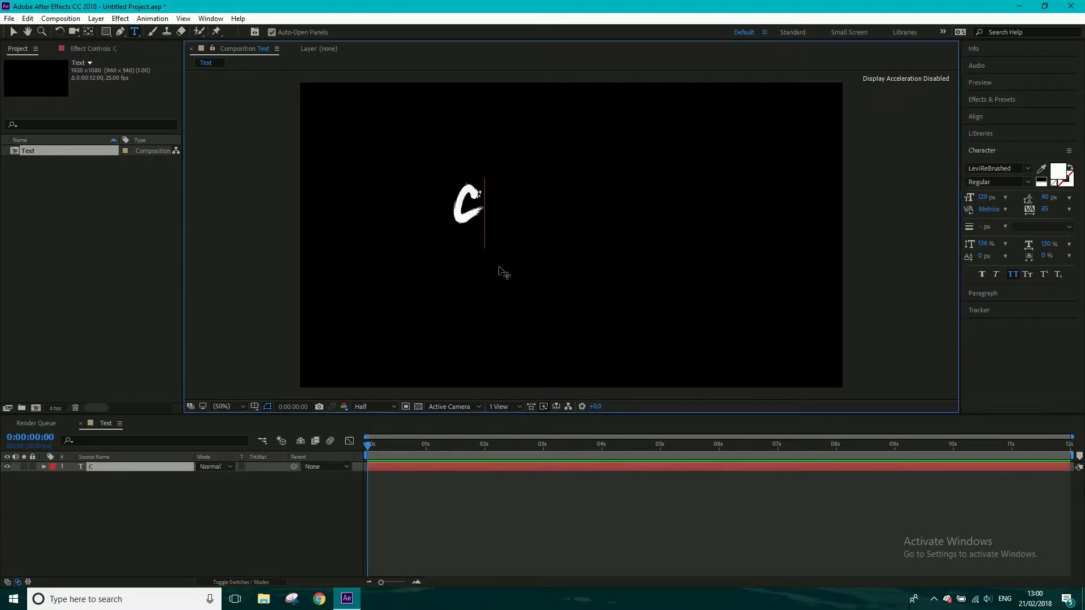
{"action": "type", "text": "reatie"}
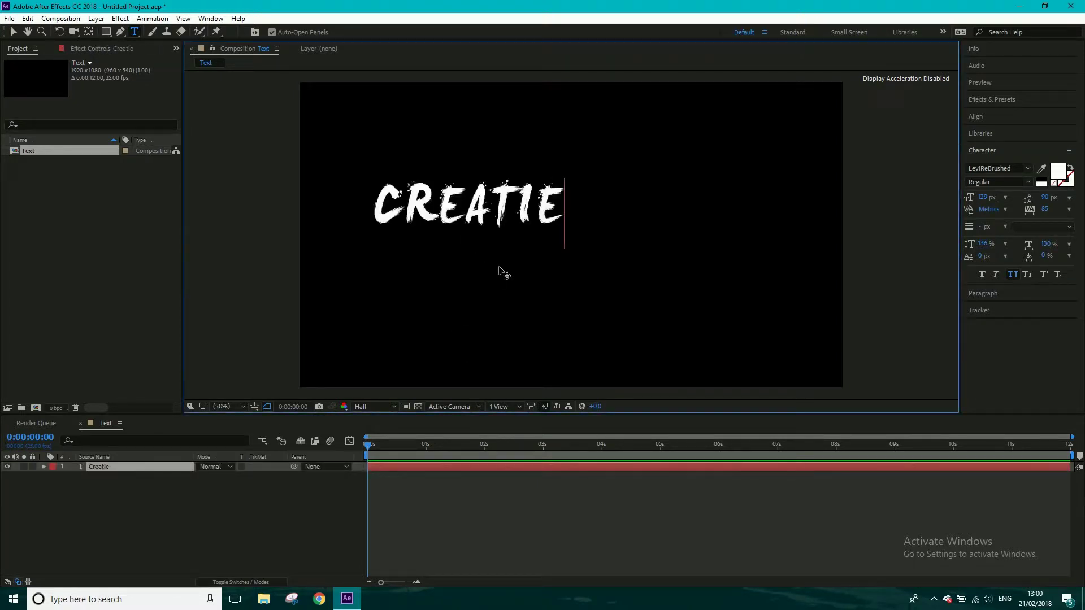
{"action": "key", "text": "BackSpace"}
{"action": "type", "text": "ve"}
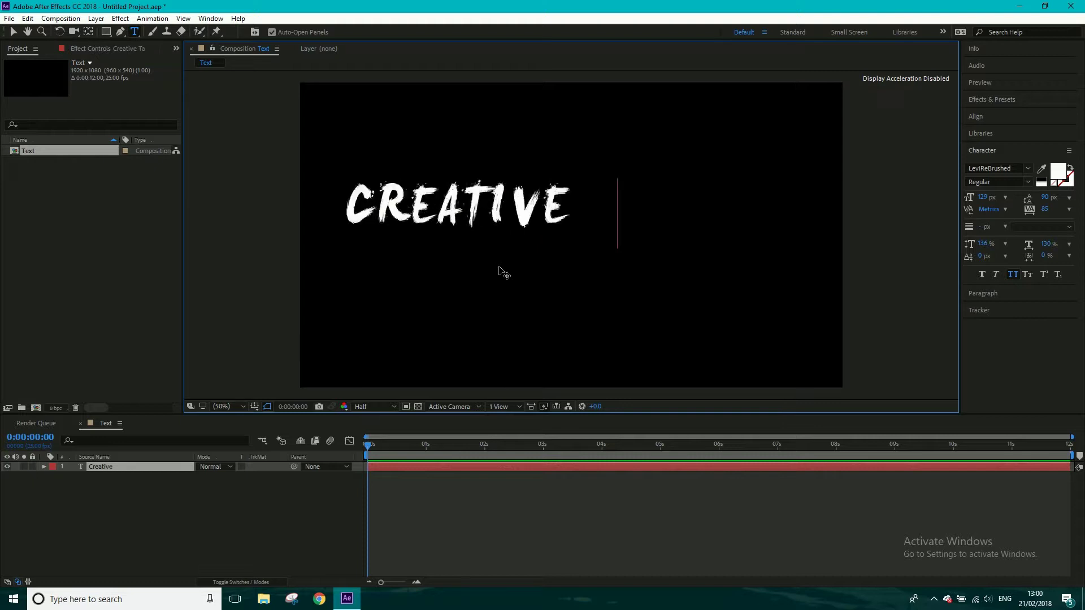
{"action": "type", "text": " Tap"}
Step: Centre the Creative Tap text in the frame, showing the title/action safe guides for alignment and hiding them again
{"action": "left_click", "coordinate": [14, 32]}
{"action": "left_click_drag", "start_coordinate": [455, 218], "coordinate": [549, 234]}
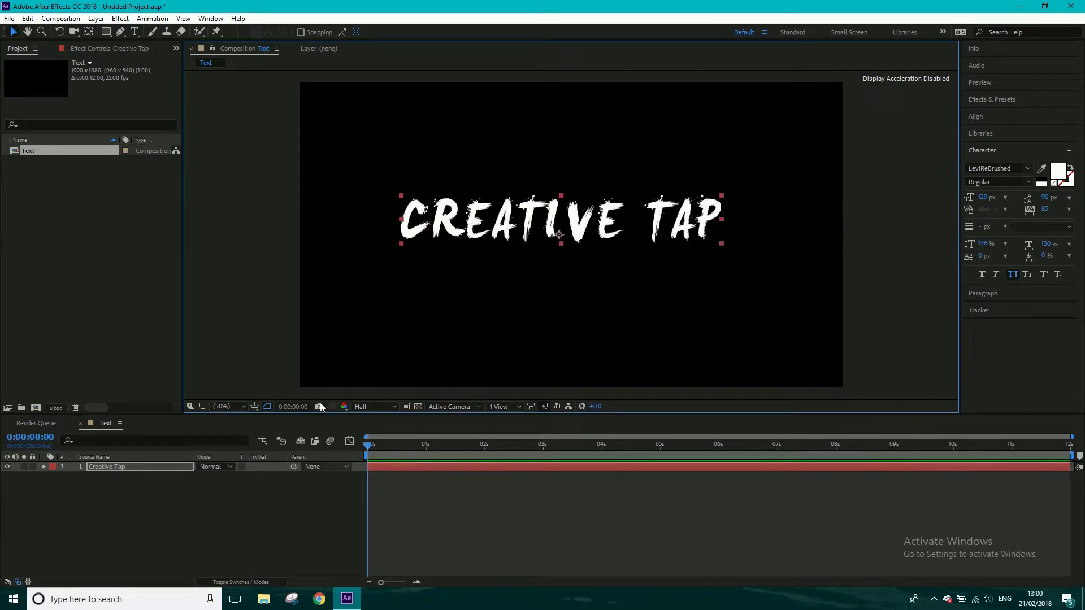
{"action": "left_click", "coordinate": [254, 407]}
{"action": "left_click", "coordinate": [277, 421]}
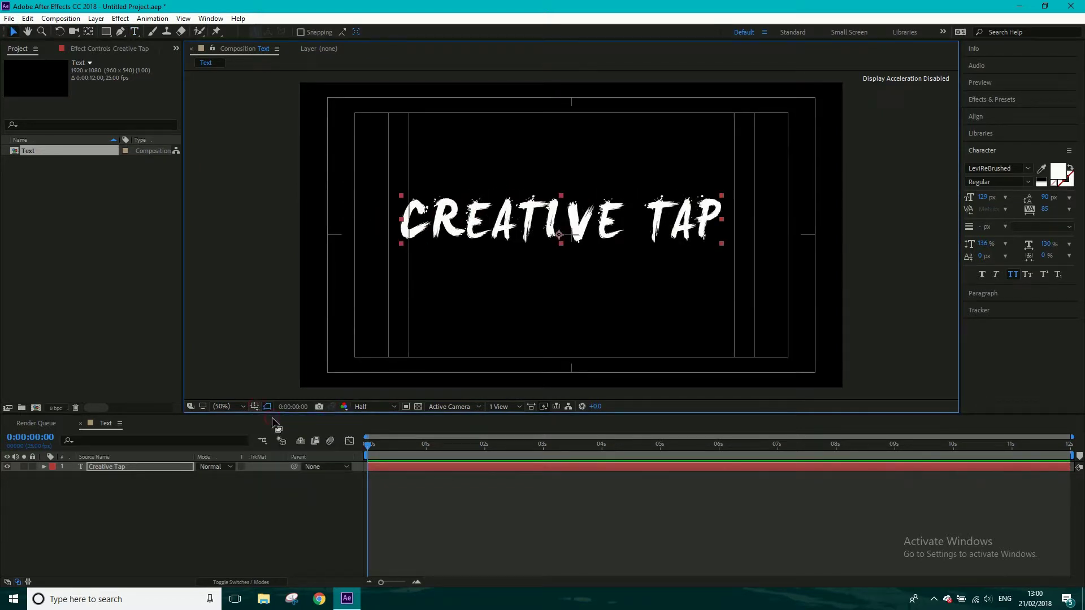
{"action": "left_click_drag", "start_coordinate": [473, 233], "coordinate": [485, 248]}
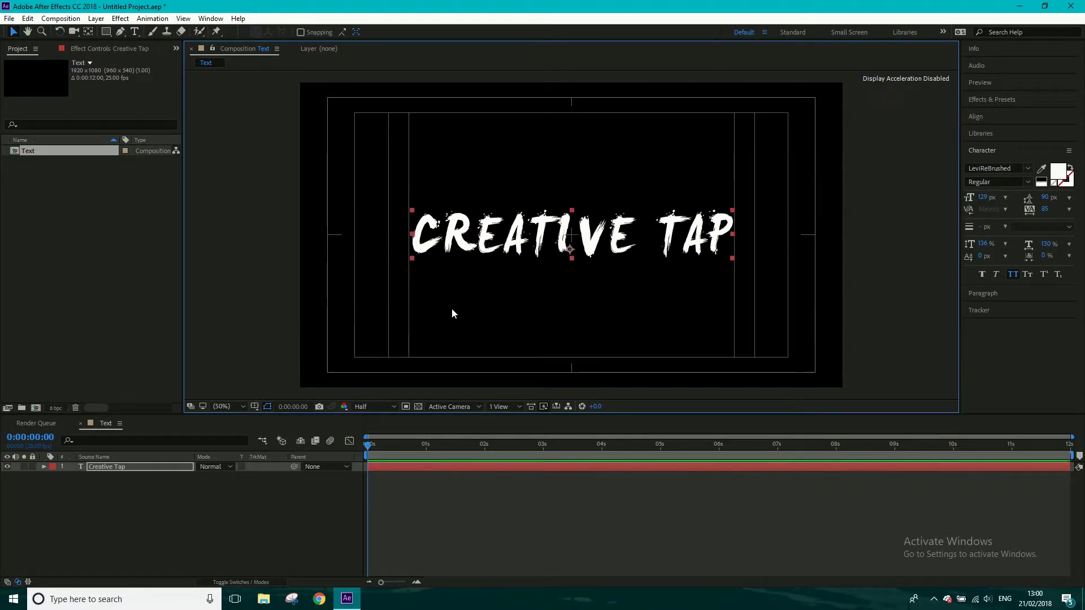
{"action": "key", "text": "Left"}
{"action": "key", "text": "Left"}
{"action": "key", "text": "Left"}
{"action": "key", "text": "Left"}
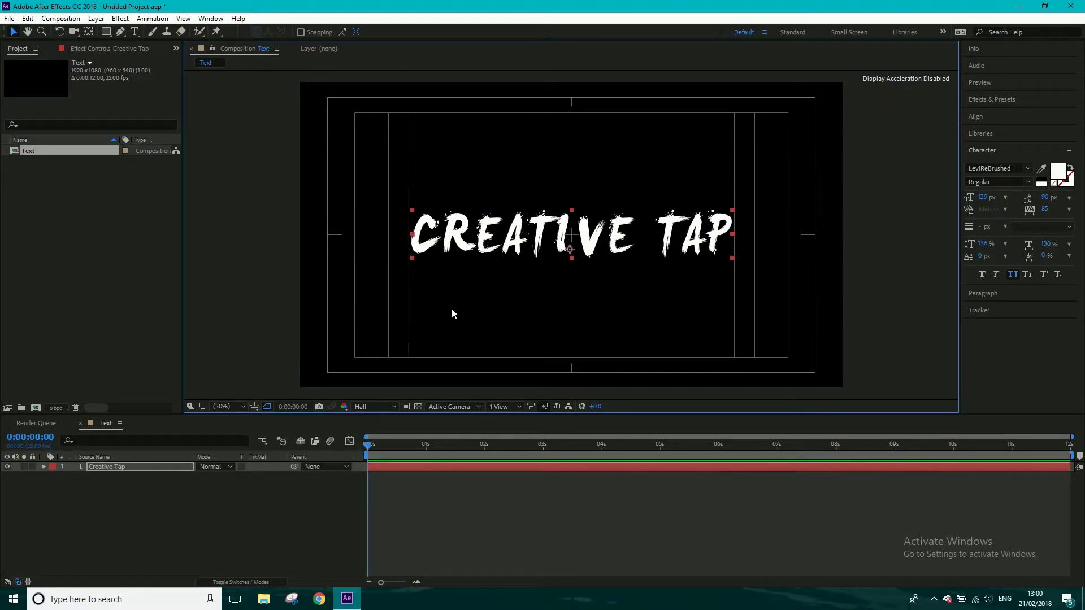
{"action": "left_click", "coordinate": [255, 407]}
{"action": "left_click", "coordinate": [272, 423]}
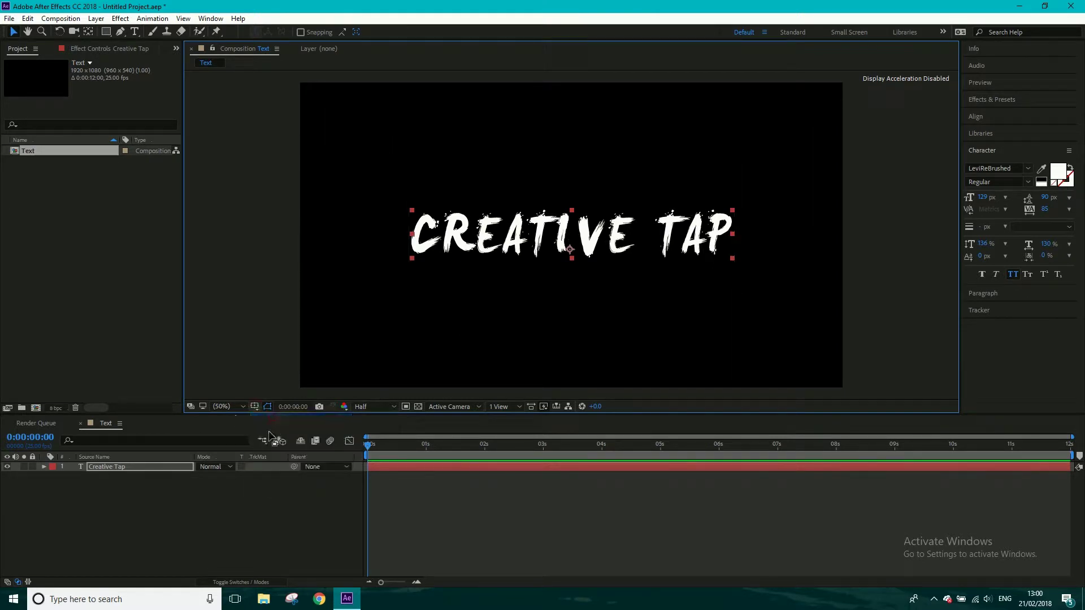
Step: Create a composition-sized solid layer named COLOUR above the text layer
{"action": "left_click", "coordinate": [174, 505]}
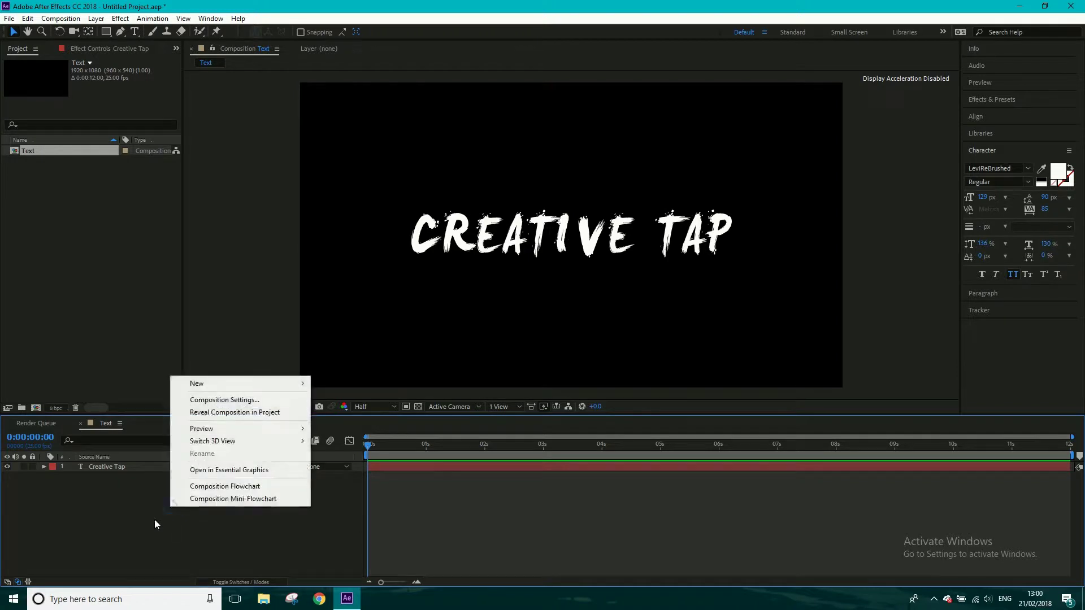
{"action": "left_click", "coordinate": [128, 514]}
{"action": "left_click", "coordinate": [96, 18]}
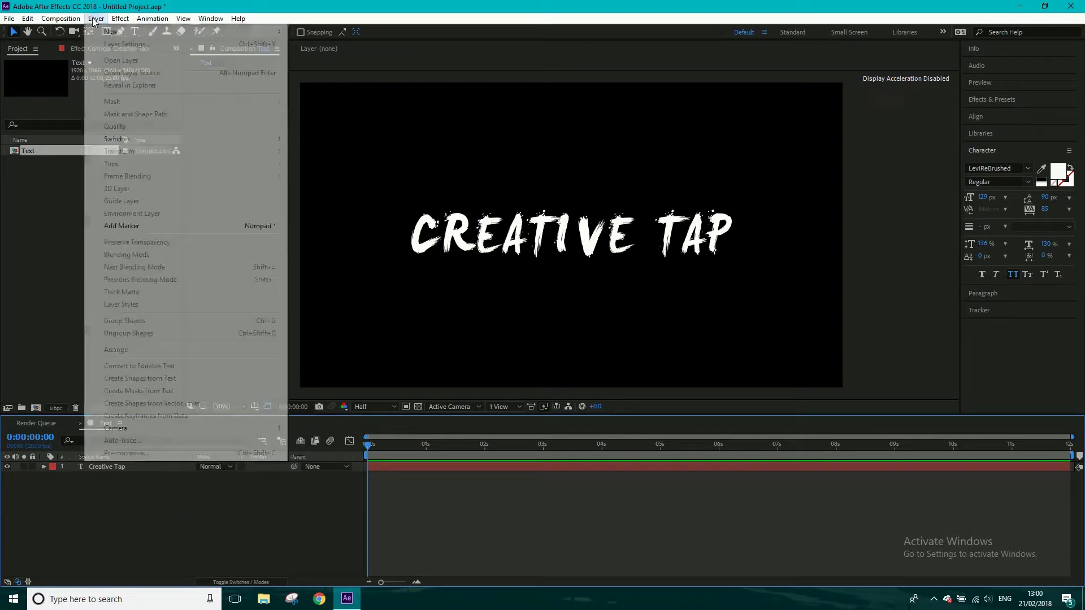
{"action": "mouse_move", "coordinate": [130, 31]}
{"action": "left_click", "coordinate": [344, 46]}
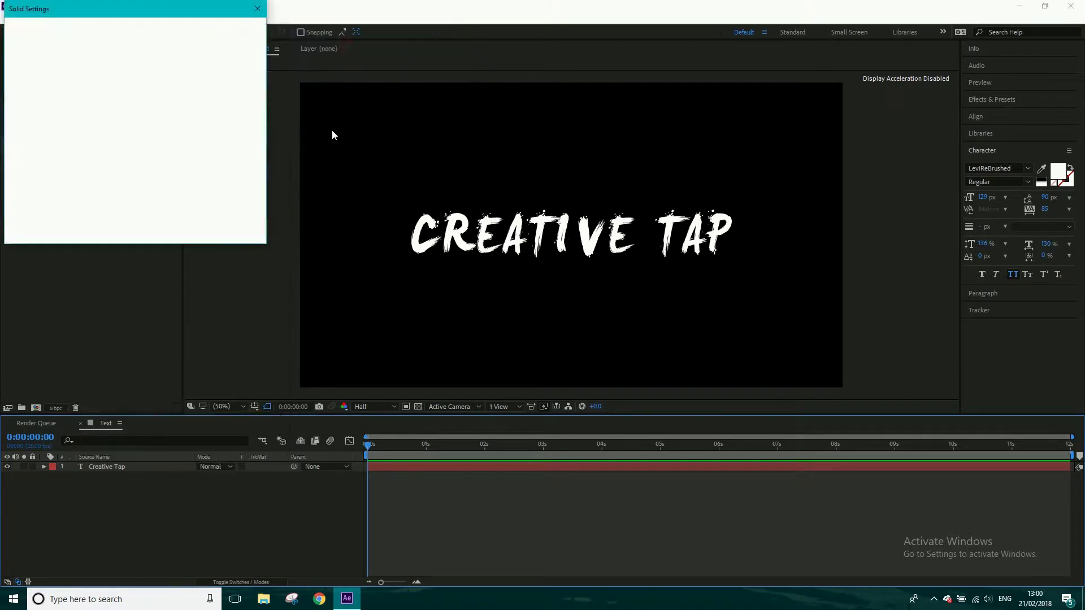
{"action": "type", "text": "COLOUR"}
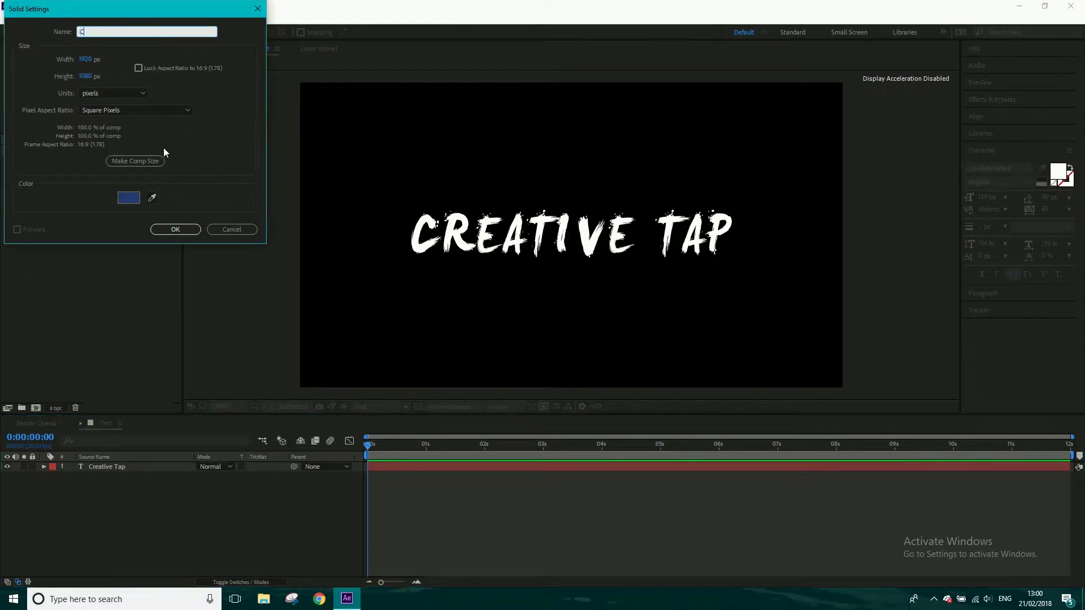
{"action": "left_click", "coordinate": [165, 229]}
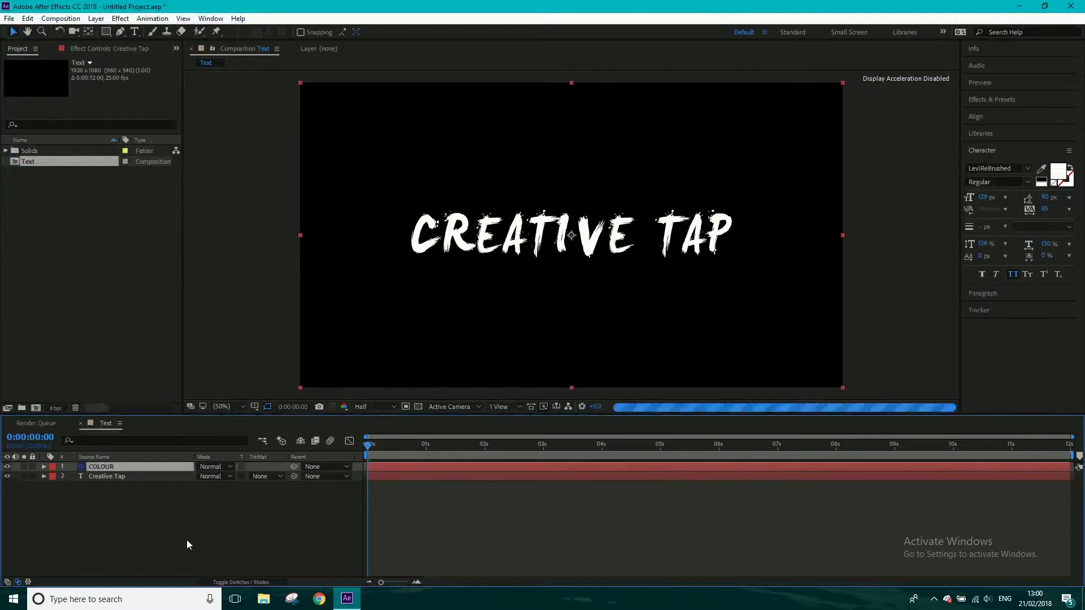
{"action": "right_click", "coordinate": [167, 533]}
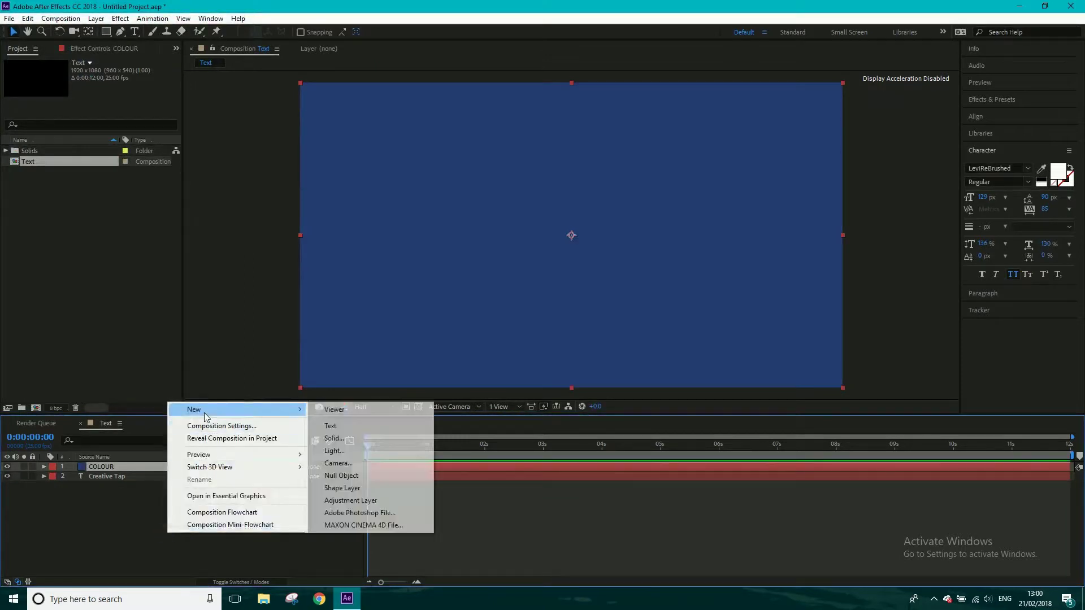
{"action": "left_click", "coordinate": [103, 532]}
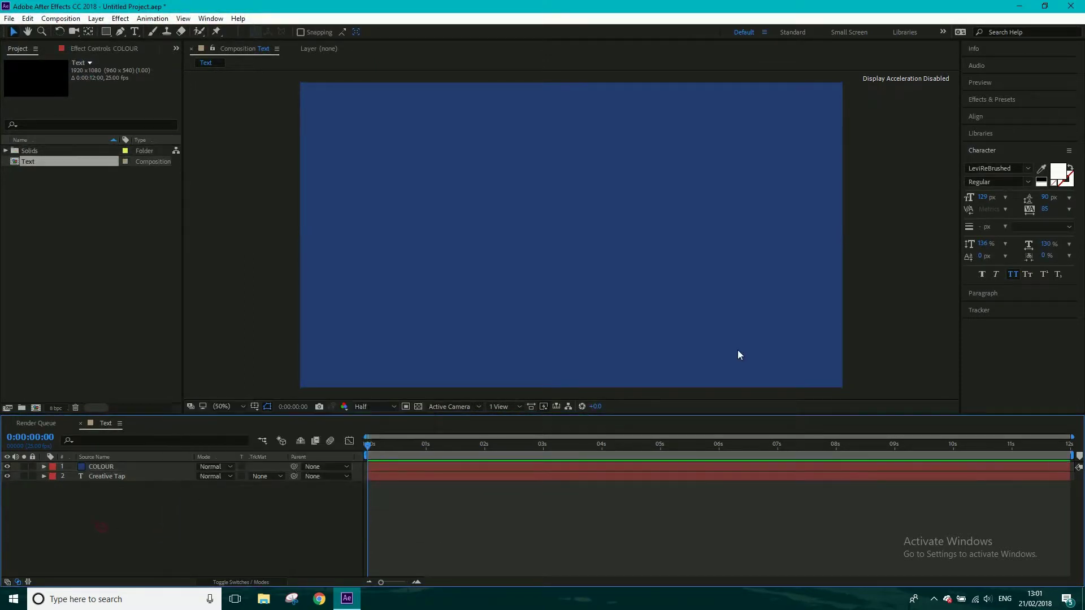
Step: Apply the 4-Color Gradient effect to the COLOUR solid
{"action": "left_click", "coordinate": [1000, 100]}
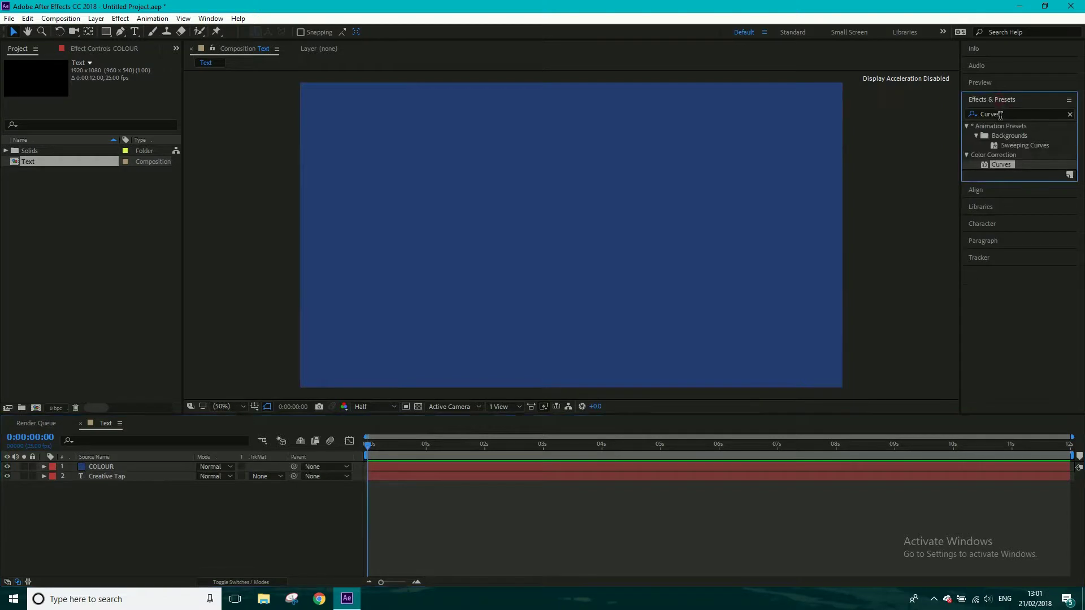
{"action": "left_click", "coordinate": [1003, 114]}
{"action": "type", "text": "4"}
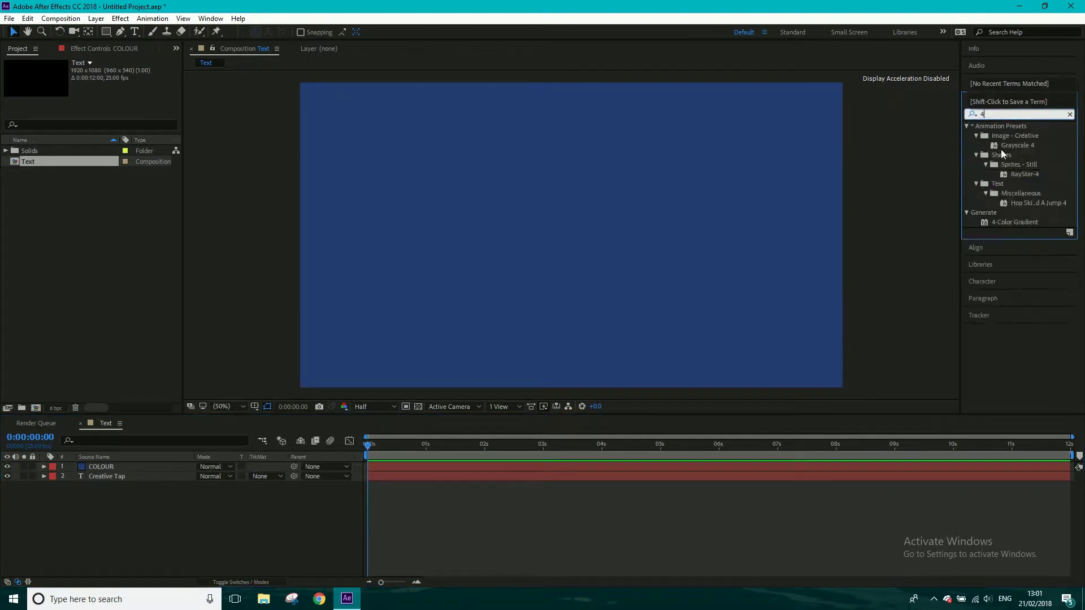
{"action": "left_click_drag", "start_coordinate": [1014, 222], "coordinate": [606, 237]}
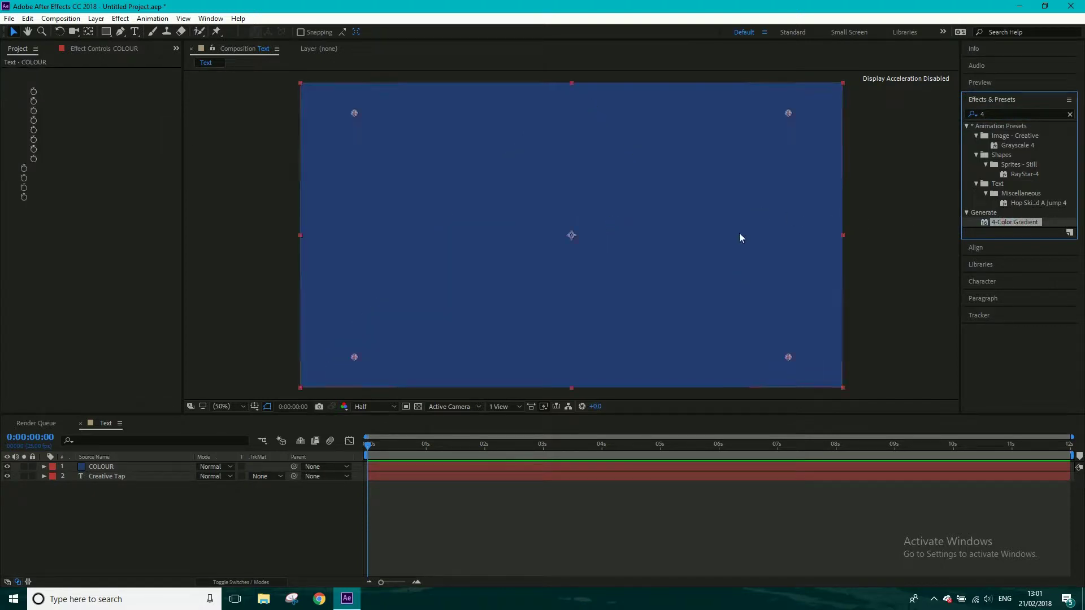
Step: Move the gradient's four colour points inward to about 448, 308; 1482, 288; 478, 816; and 1376, 798
{"action": "left_click_drag", "start_coordinate": [789, 358], "coordinate": [689, 309]}
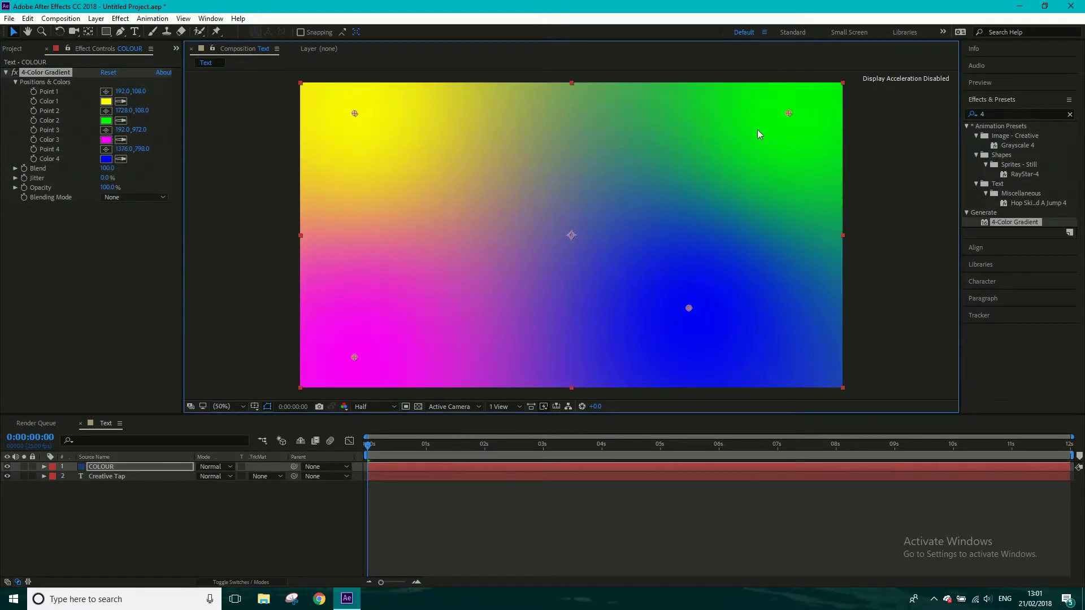
{"action": "left_click_drag", "start_coordinate": [723, 164], "coordinate": [710, 178]}
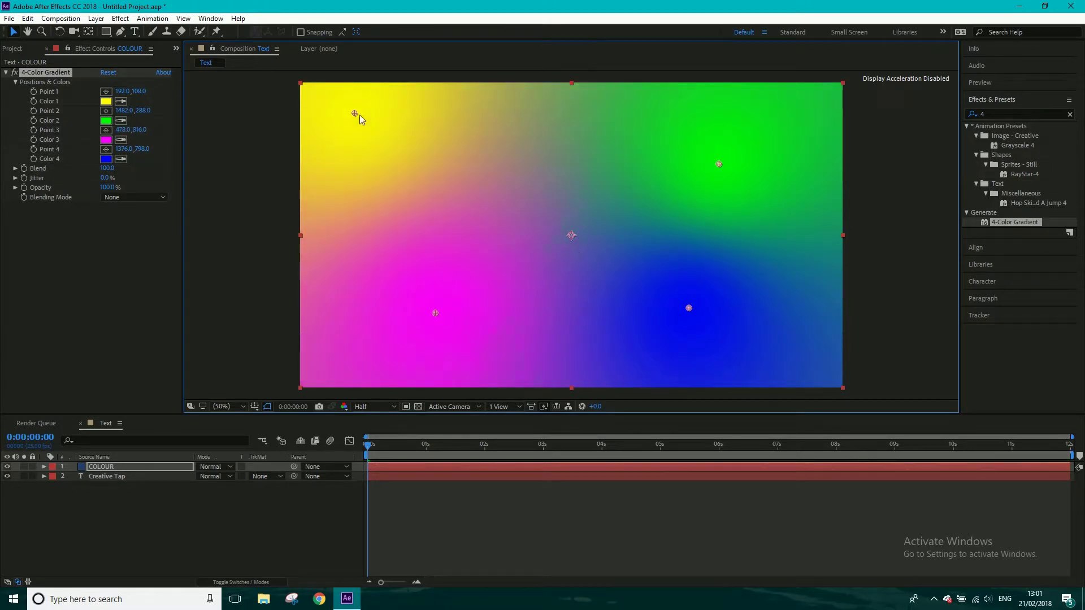
{"action": "left_click_drag", "start_coordinate": [353, 112], "coordinate": [426, 168]}
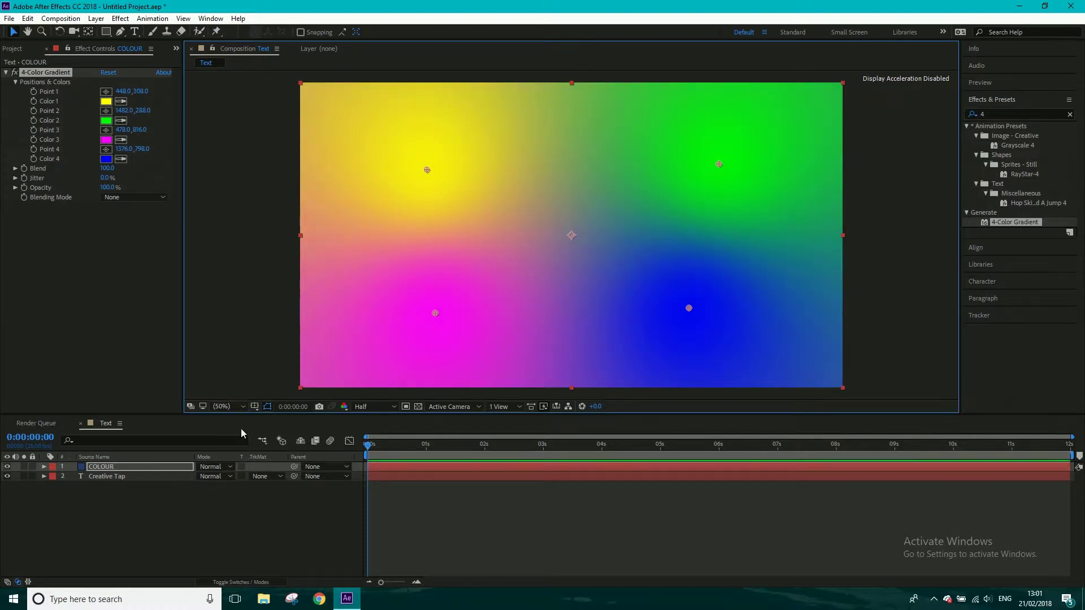
{"action": "left_click", "coordinate": [123, 497]}
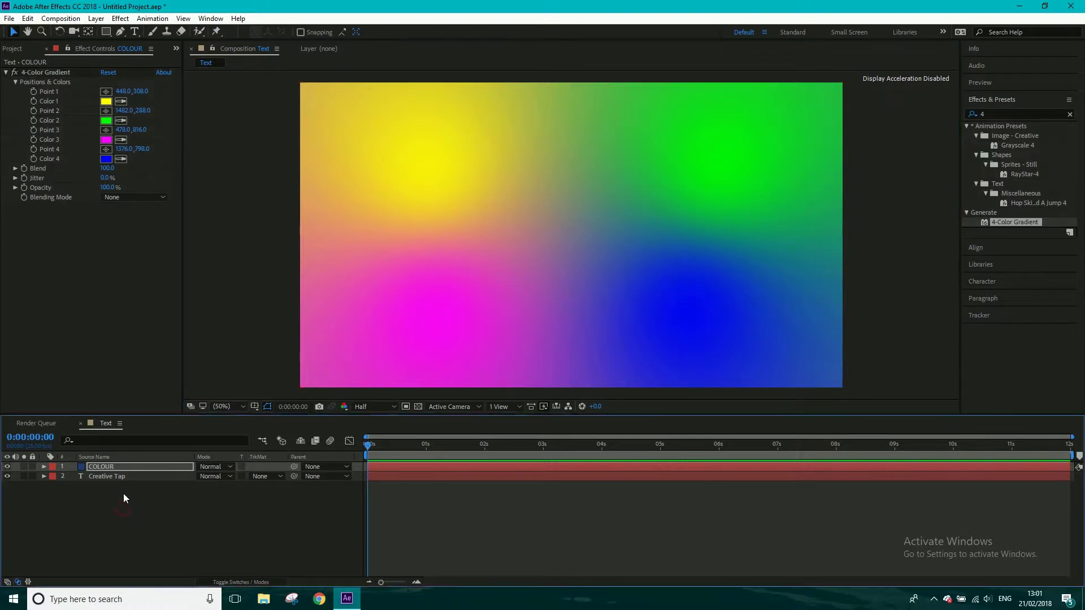
Step: Move the COLOUR layer beneath the Creative Tap text layer
{"action": "left_click", "coordinate": [105, 467]}
{"action": "left_click_drag", "start_coordinate": [105, 467], "coordinate": [113, 497]}
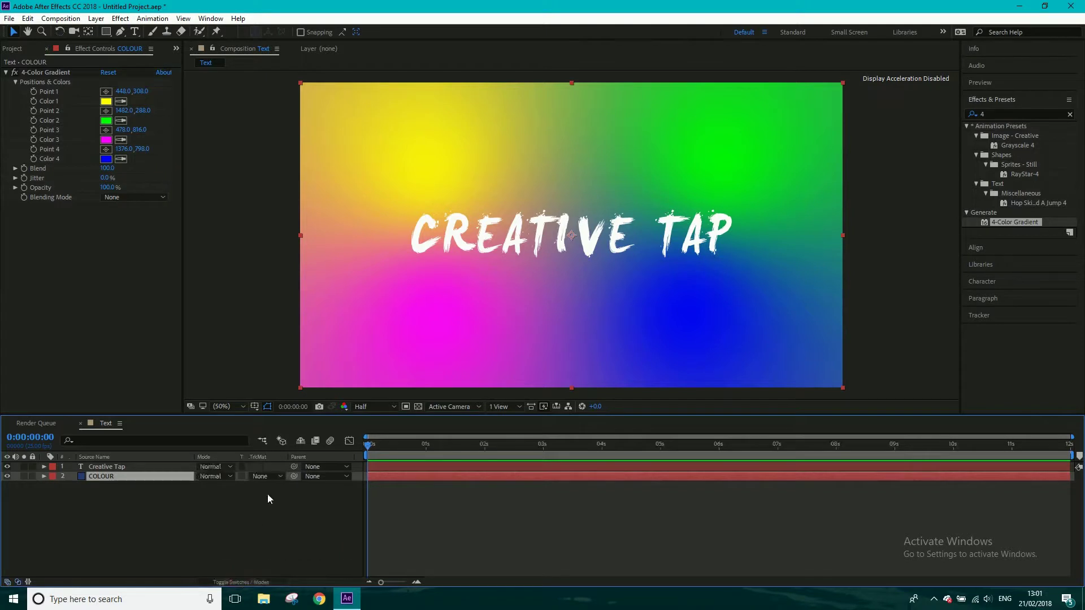
{"action": "left_click", "coordinate": [262, 476]}
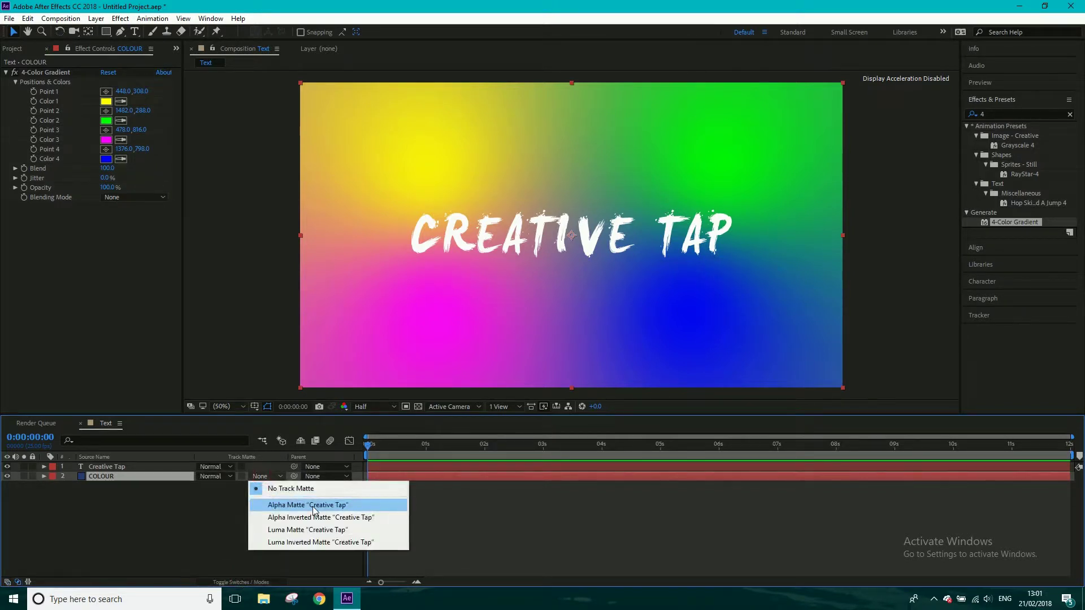
{"action": "left_click", "coordinate": [229, 523]}
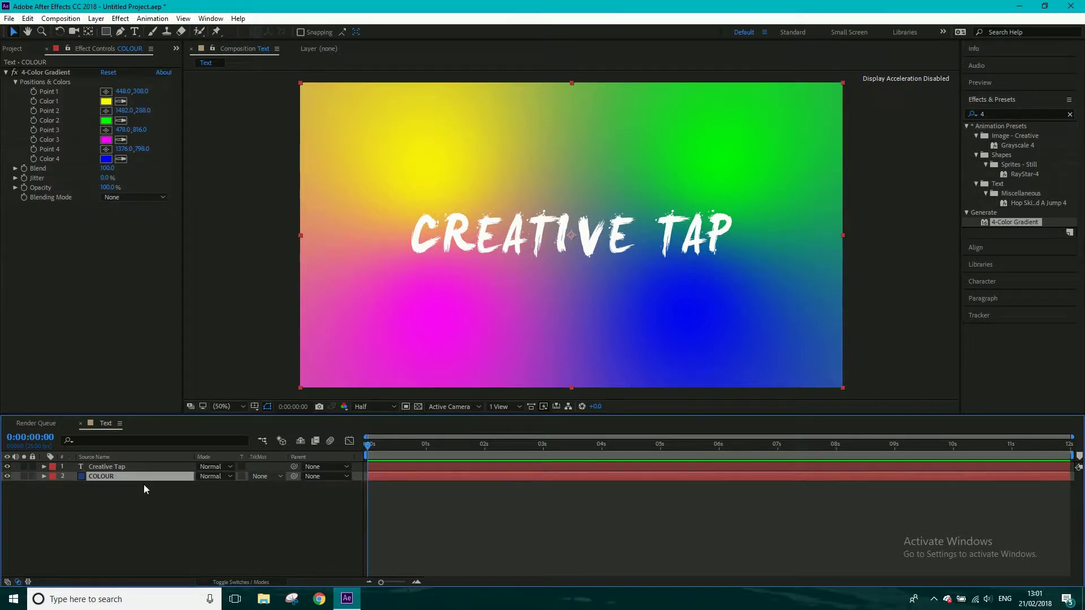
Step: Hide the COLOUR layer and examine the Creative Tap text in the Alpha channel view before returning to RGB
{"action": "left_click", "coordinate": [37, 482]}
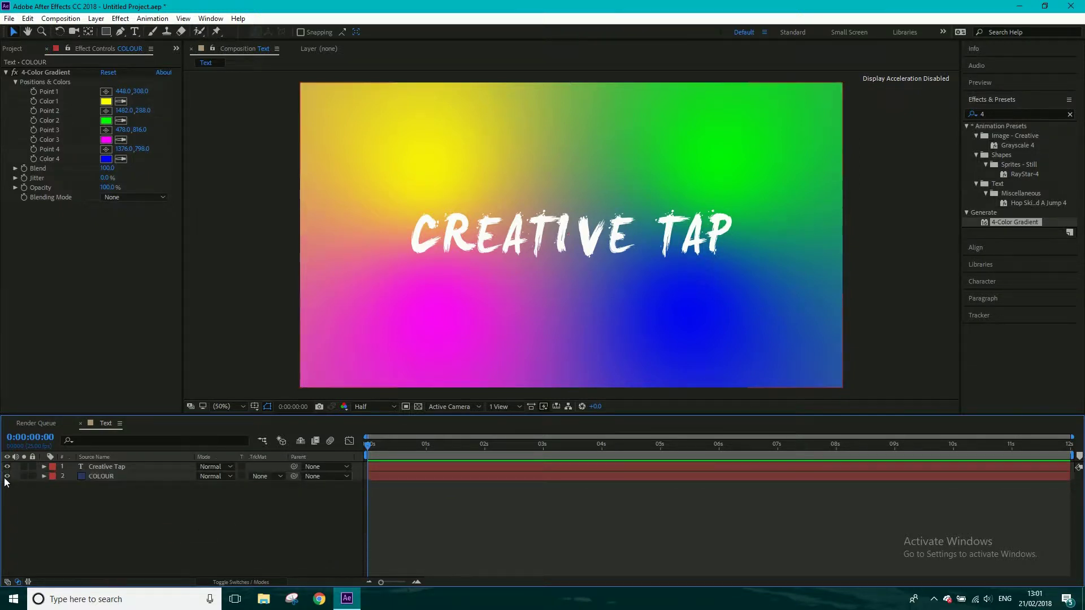
{"action": "left_click", "coordinate": [104, 467]}
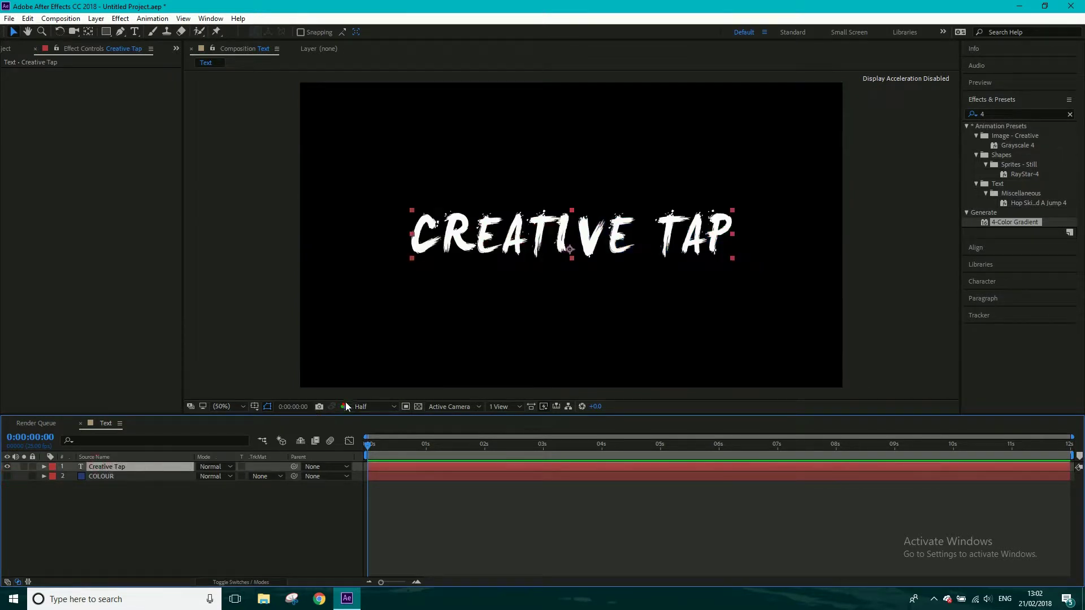
{"action": "left_click", "coordinate": [345, 405]}
{"action": "left_click", "coordinate": [366, 473]}
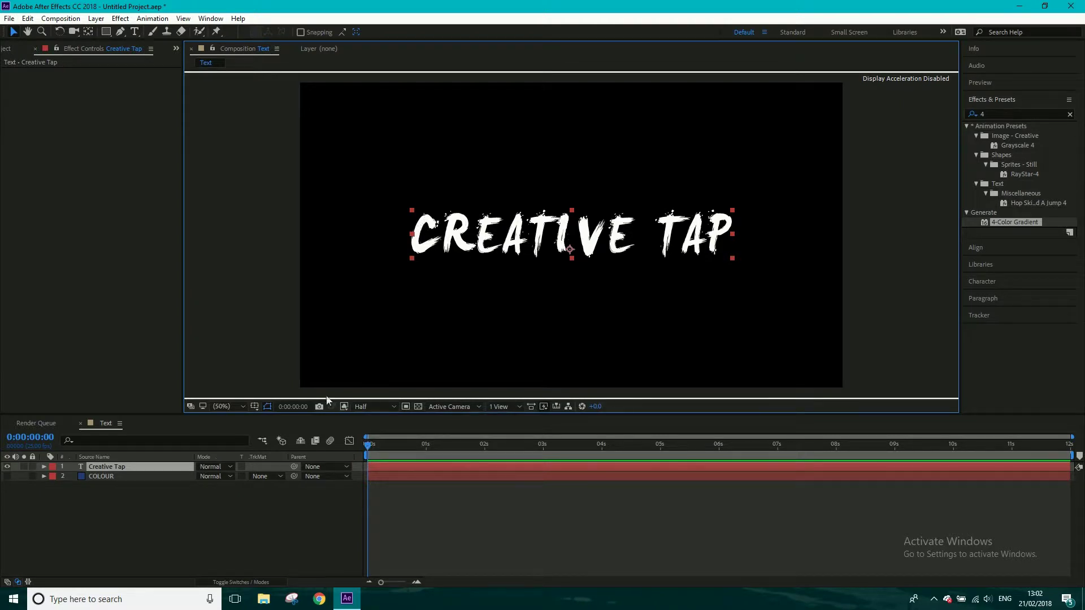
{"action": "left_click", "coordinate": [344, 407]}
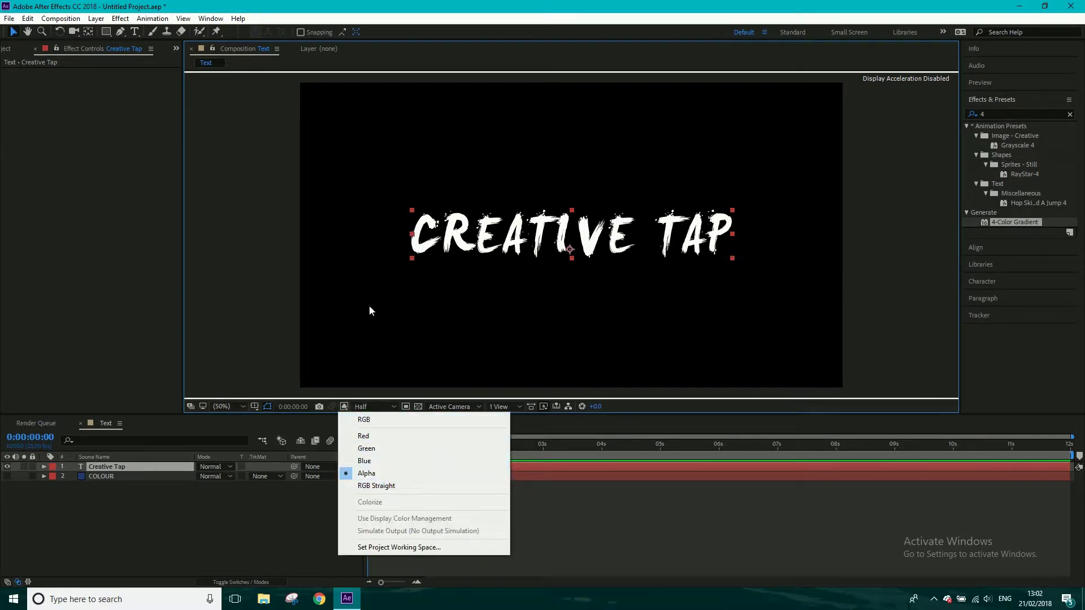
{"action": "left_click", "coordinate": [364, 420]}
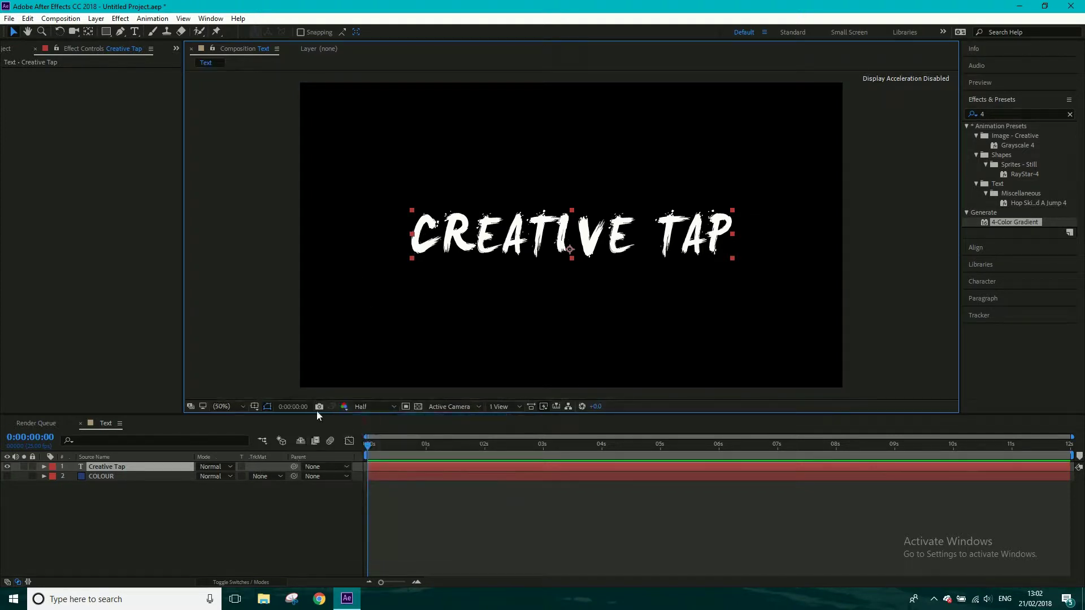
{"action": "left_click", "coordinate": [344, 406]}
{"action": "left_click", "coordinate": [364, 420]}
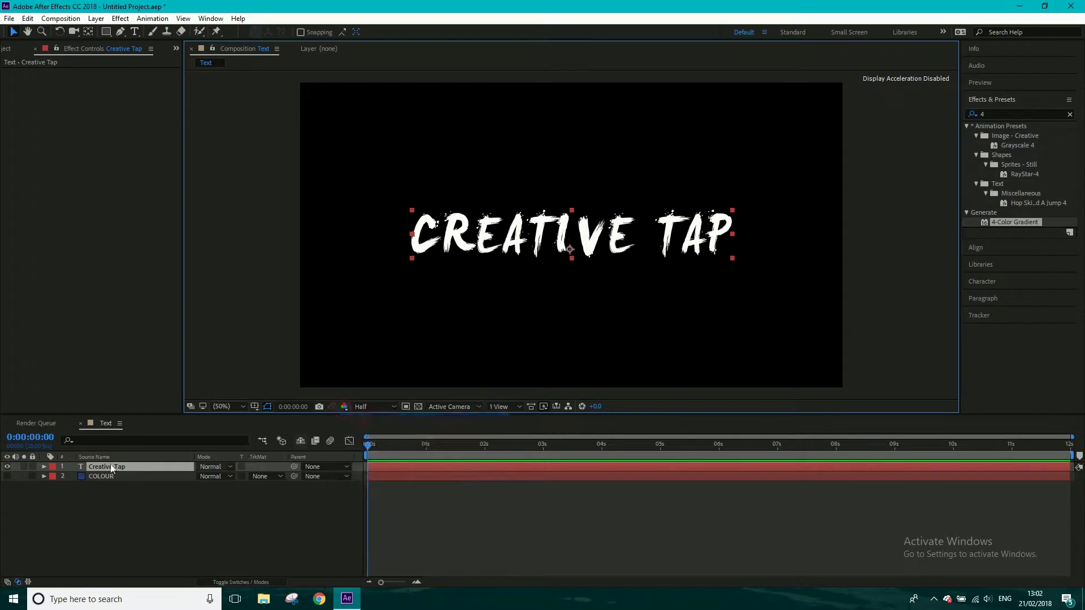
Step: Show the COLOUR layer again and set its track matte to Alpha Matte "Creative Tap"
{"action": "left_click", "coordinate": [7, 476]}
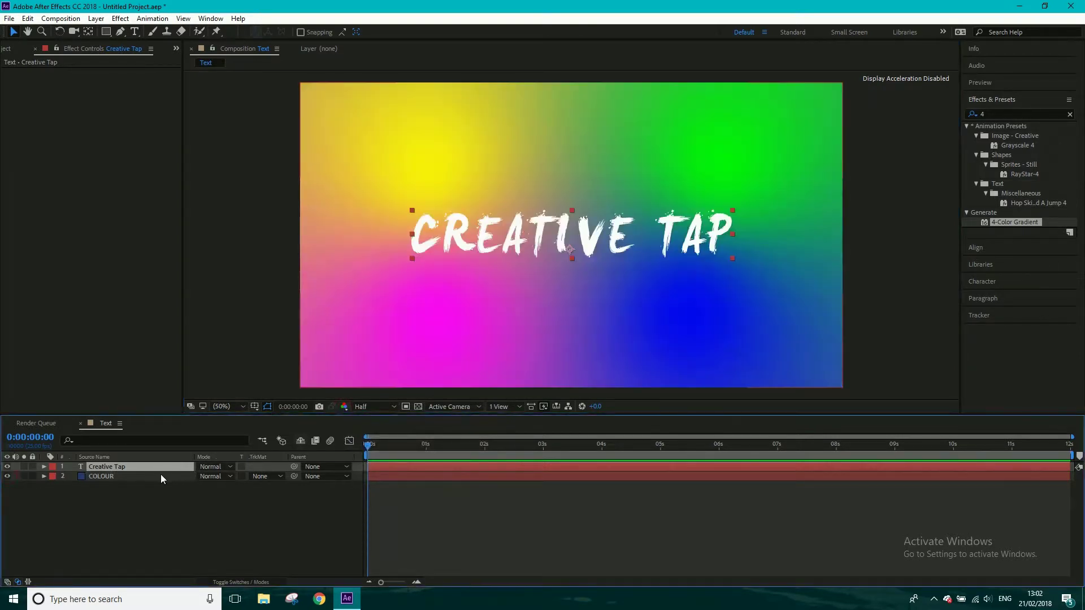
{"action": "left_click", "coordinate": [259, 477]}
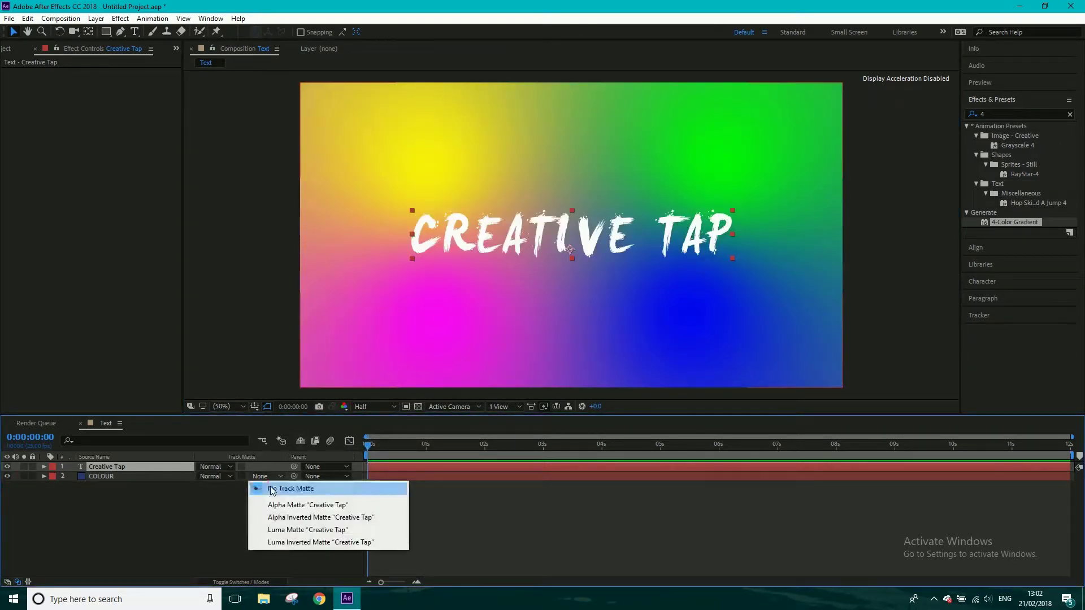
{"action": "left_click", "coordinate": [295, 508]}
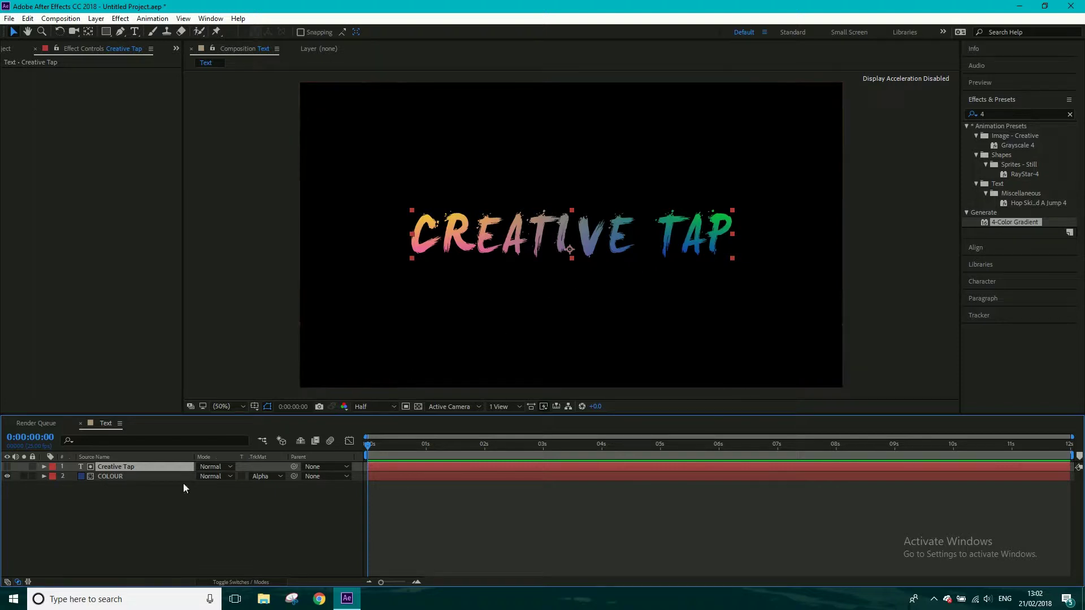
Step: Create a composition named Brush Strokes with the existing 1920 x 1080, 25 fps, 12-second settings and place the Text composition in it
{"action": "left_click", "coordinate": [6, 49]}
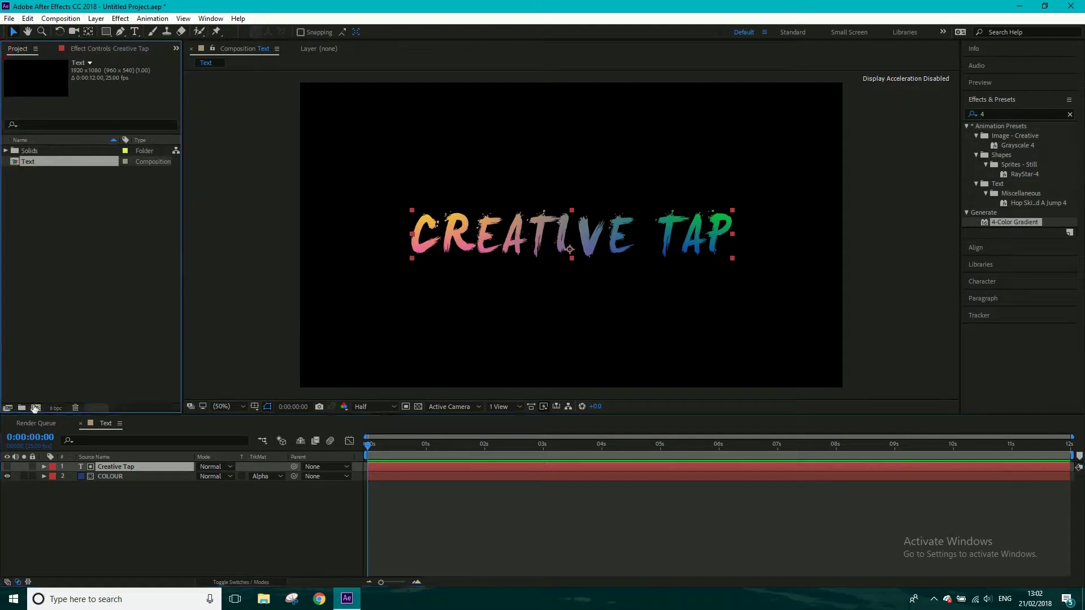
{"action": "left_click", "coordinate": [35, 408]}
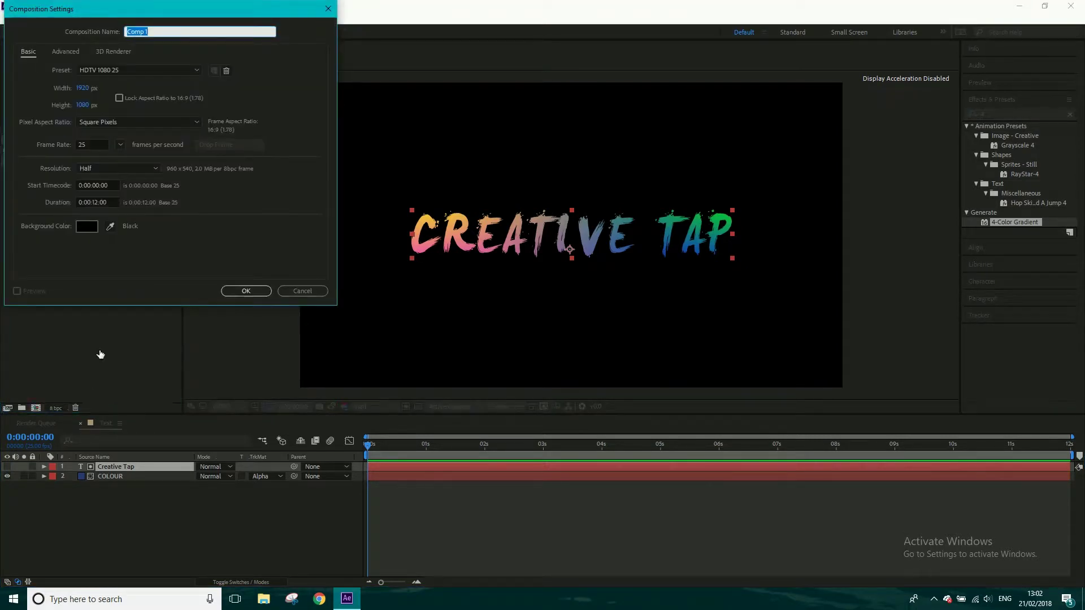
{"action": "type", "text": "B"}
{"action": "key", "text": "BackSpace"}
{"action": "key", "text": "BackSpace"}
{"action": "key", "text": "BackSpace"}
{"action": "type", "text": "ush Strokes"}
{"action": "left_click", "coordinate": [243, 293]}
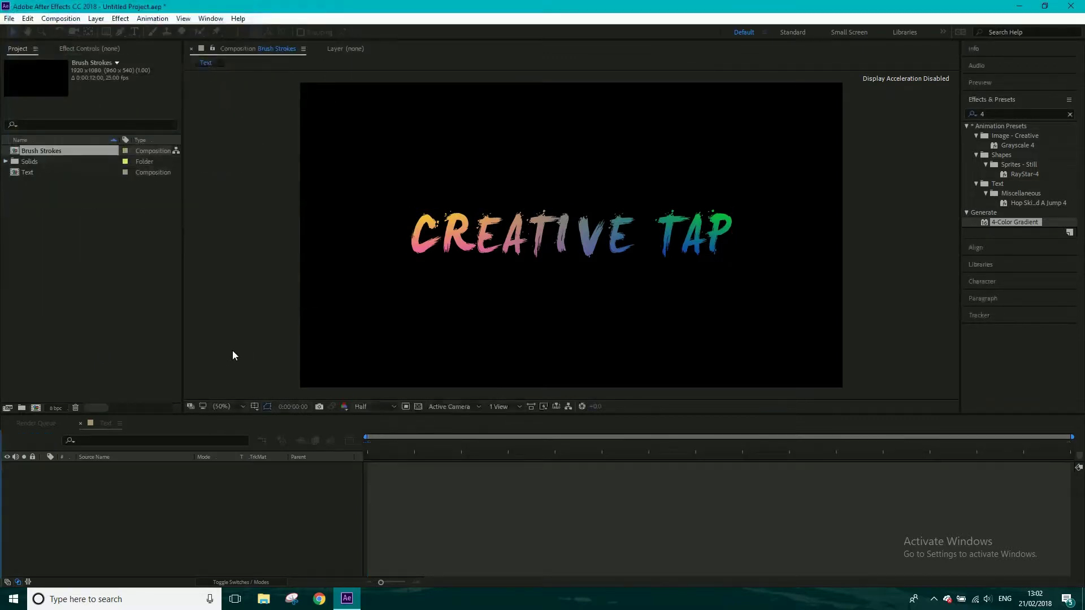
{"action": "left_click_drag", "start_coordinate": [31, 172], "coordinate": [104, 510]}
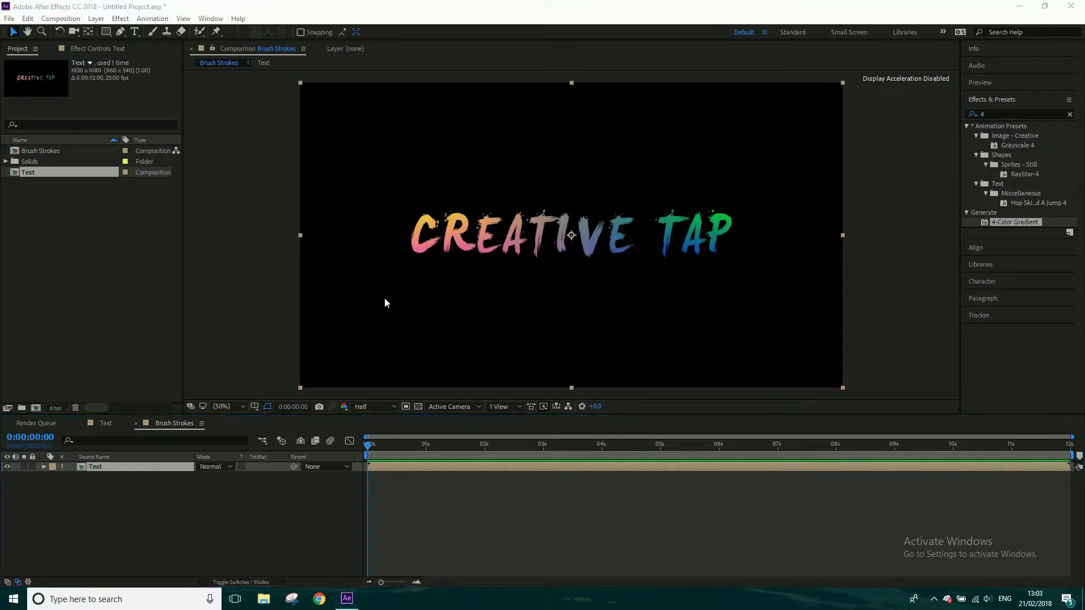
Step: Import the TexturesCom_BrushStrokes0004_S and TexturesCom_PhotoStained0061_2_alphamasked_S images from the Desktop folder into the project
{"action": "key", "text": "super+e"}
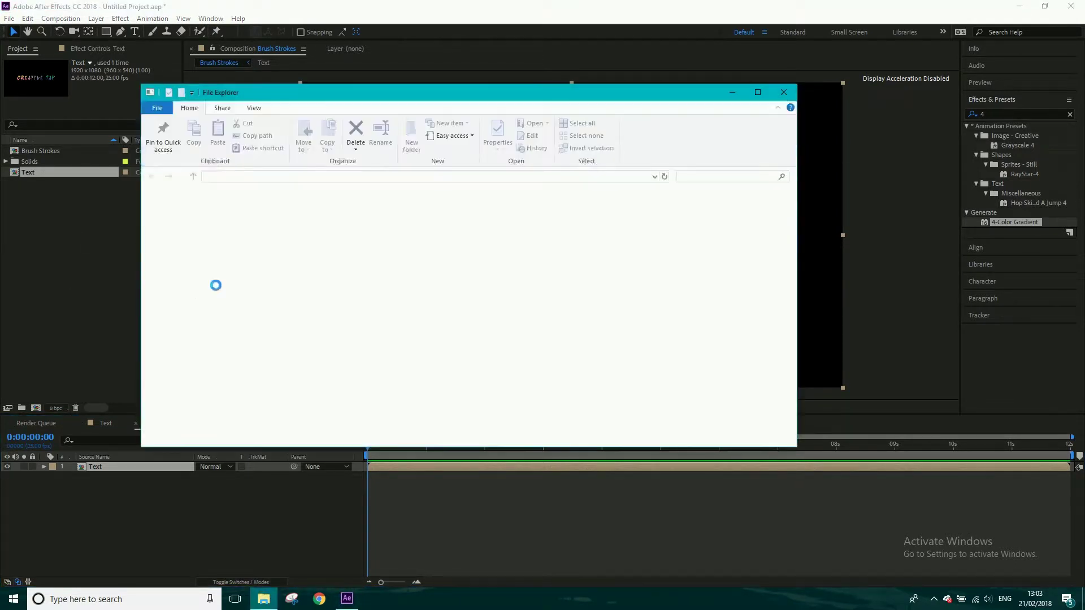
{"action": "left_click", "coordinate": [187, 216]}
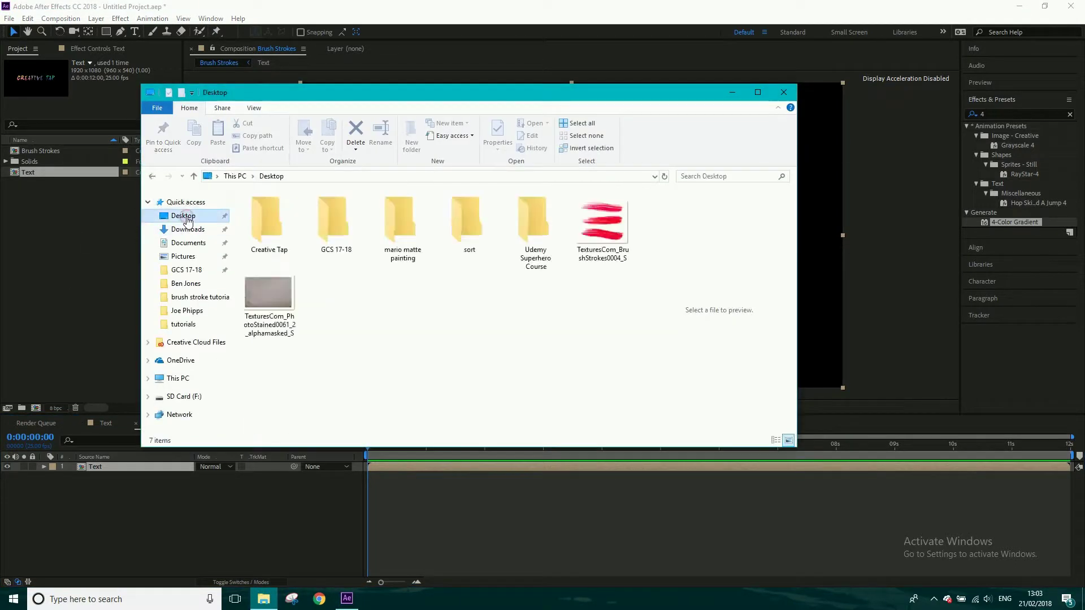
{"action": "left_click", "coordinate": [610, 228]}
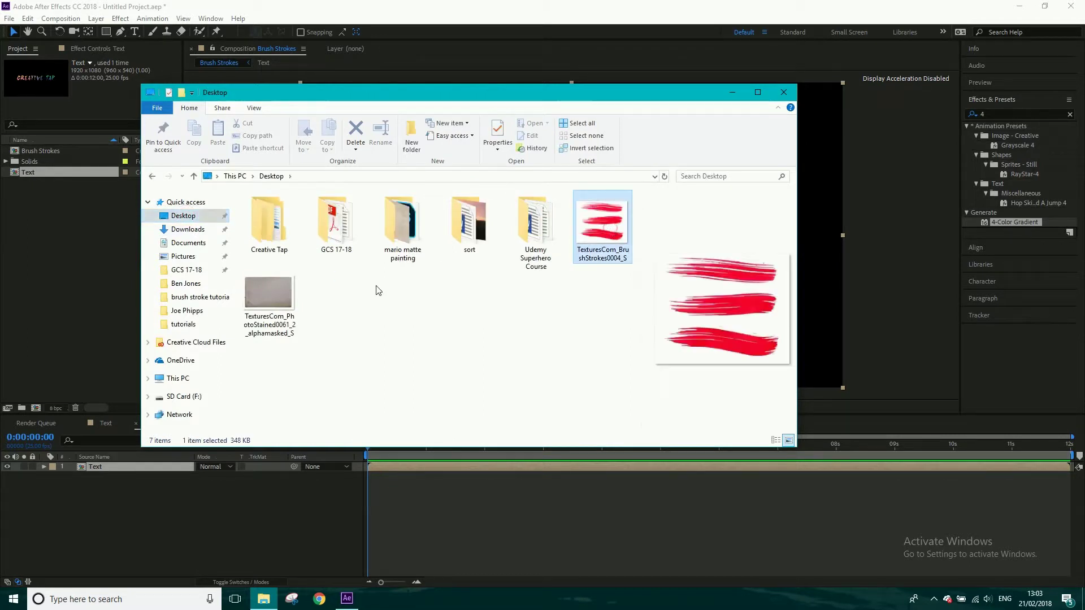
{"action": "left_click", "coordinate": [273, 293], "text": "ctrl"}
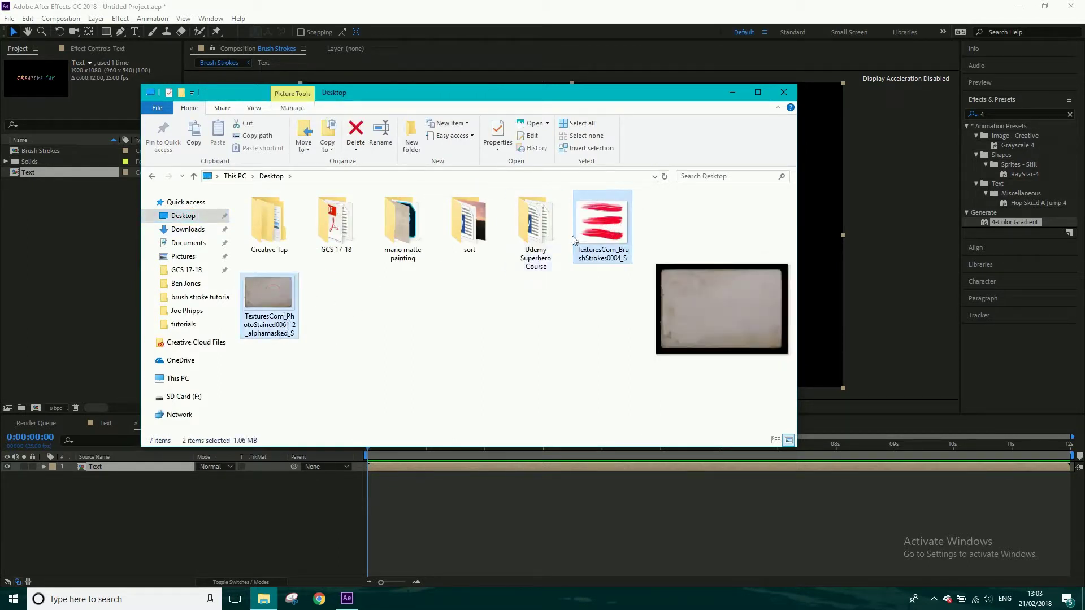
{"action": "left_click_drag", "start_coordinate": [592, 239], "coordinate": [54, 260]}
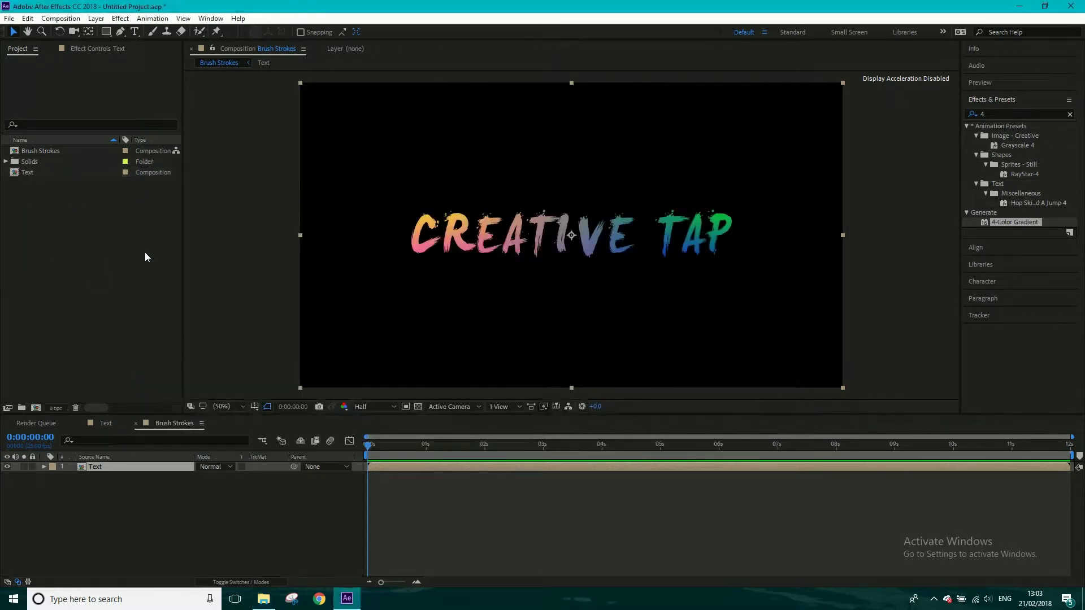
{"action": "left_click", "coordinate": [142, 470]}
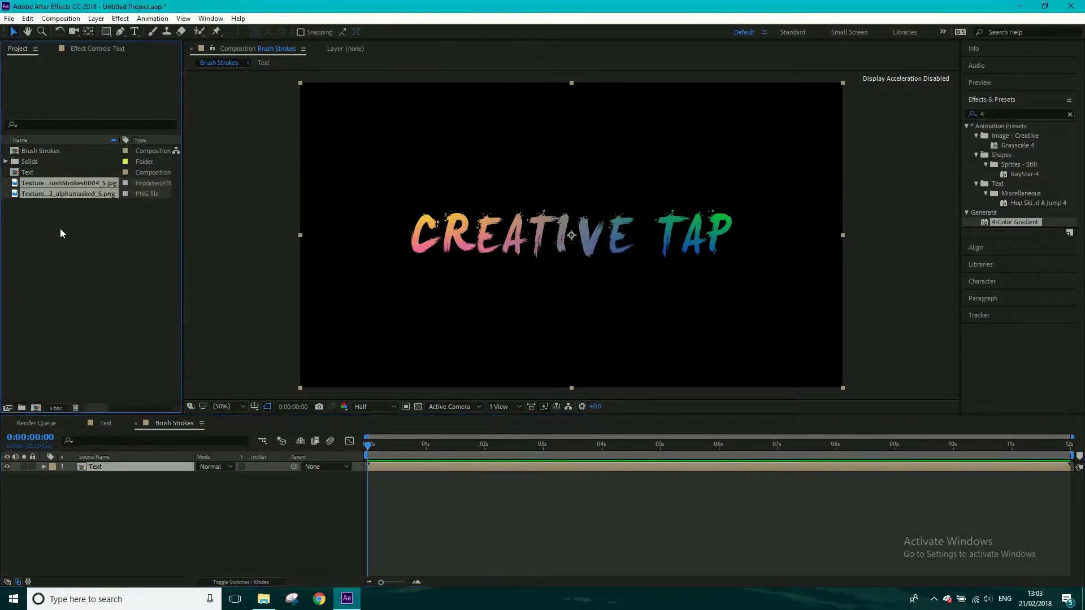
Step: Place the BrushStrokes0004_S image above the Text layer in the Brush Strokes composition
{"action": "left_click", "coordinate": [59, 214]}
{"action": "left_click", "coordinate": [56, 184]}
{"action": "left_click_drag", "start_coordinate": [56, 185], "coordinate": [105, 467]}
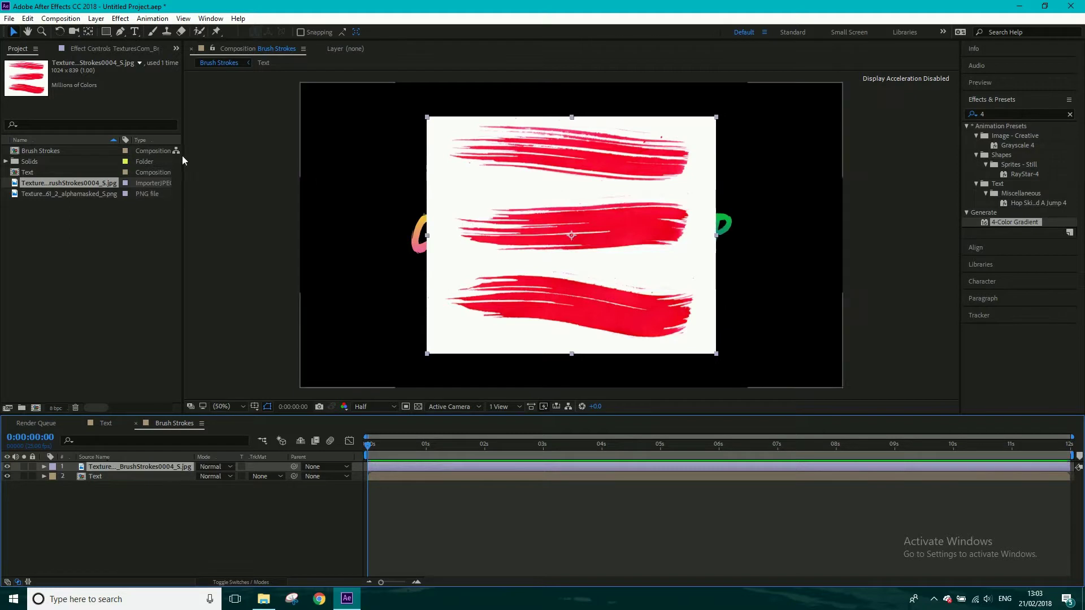
Step: Draw a rectangular mask around the middle red stroke of the brush strokes image and switch the timeline to layer names
{"action": "left_click", "coordinate": [105, 32]}
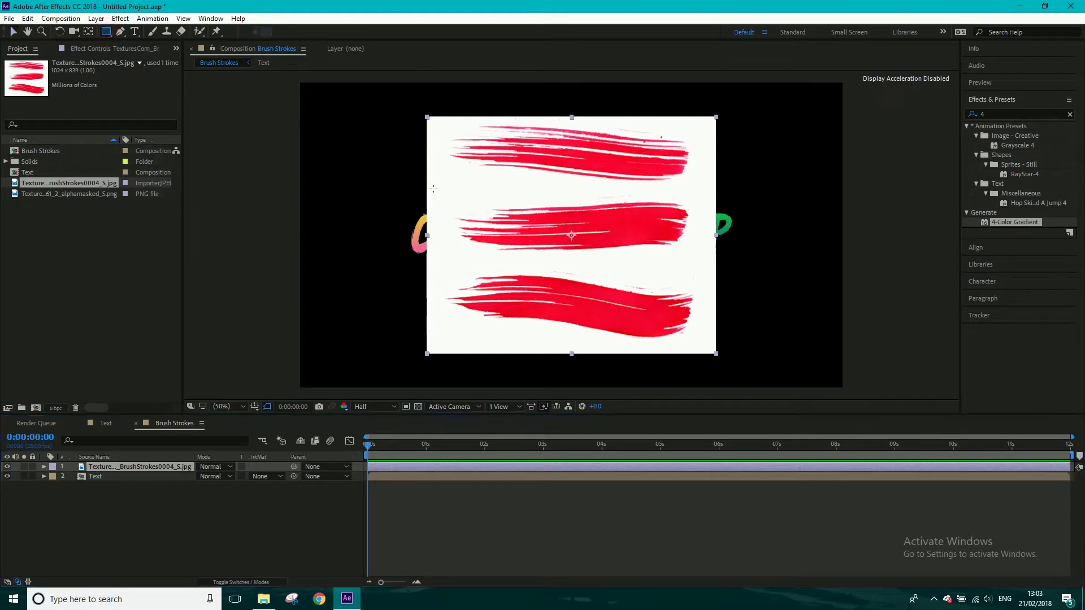
{"action": "mouse_move", "coordinate": [434, 188]}
{"action": "left_mouse_down"}
{"action": "mouse_move", "coordinate": [617, 255]}
{"action": "mouse_move", "coordinate": [705, 260]}
{"action": "left_mouse_up"}
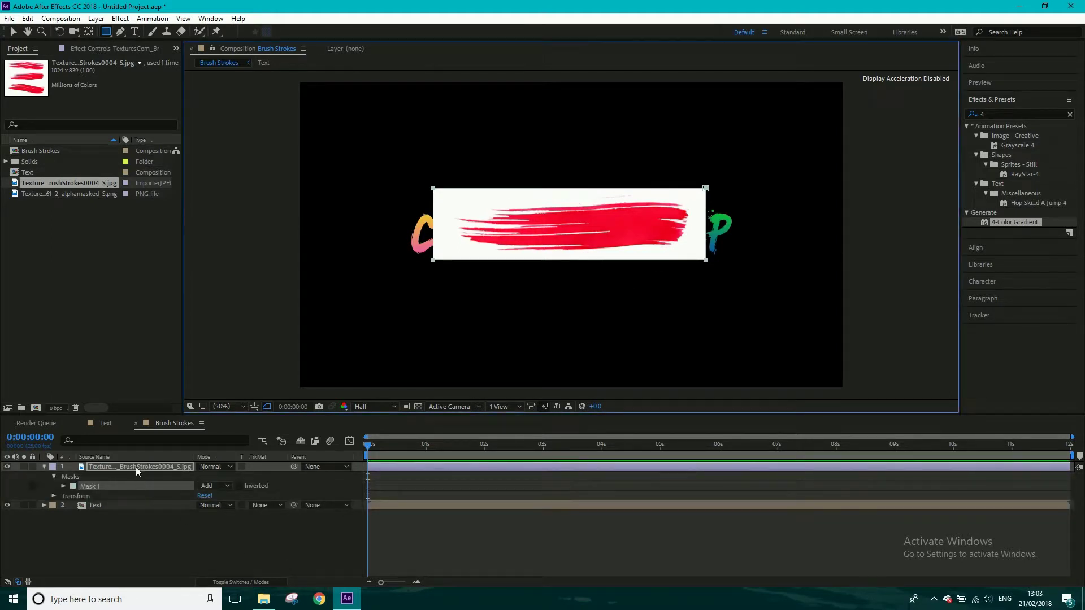
{"action": "left_click", "coordinate": [162, 518]}
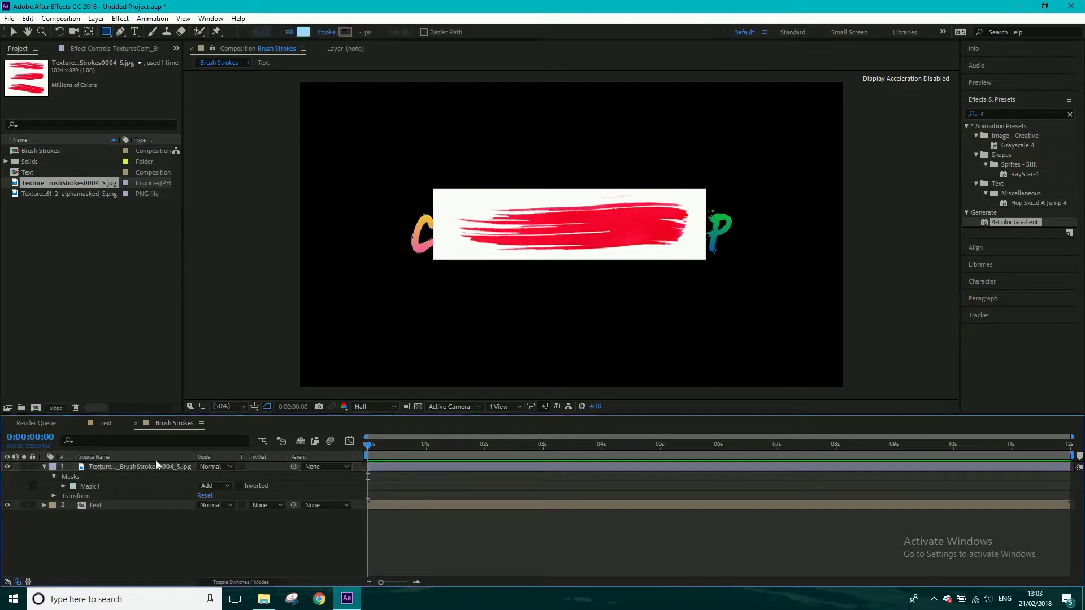
{"action": "left_click", "coordinate": [169, 458]}
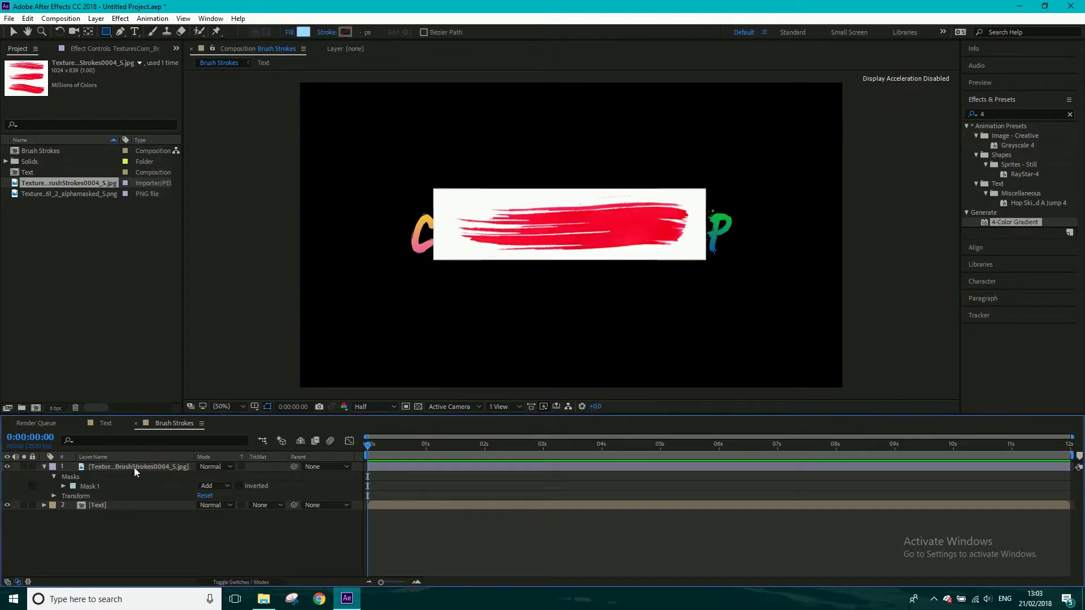
Step: Apply the Extract effect to the masked BrushStrokes0004_S layer
{"action": "left_click", "coordinate": [134, 467]}
{"action": "left_click", "coordinate": [974, 114]}
{"action": "type", "text": "extract"}
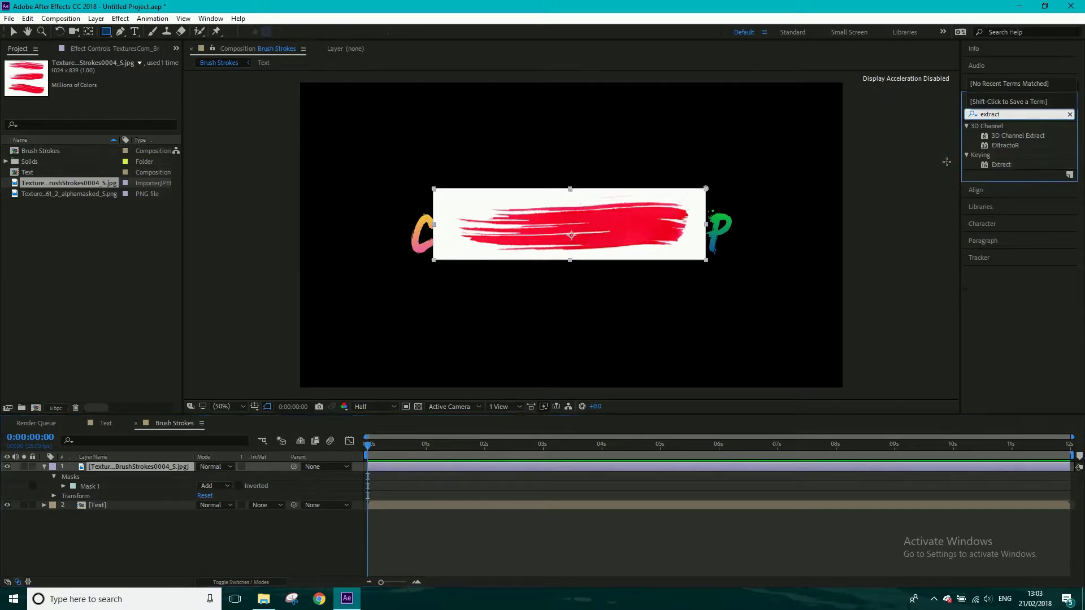
{"action": "left_click_drag", "start_coordinate": [1000, 164], "coordinate": [648, 229]}
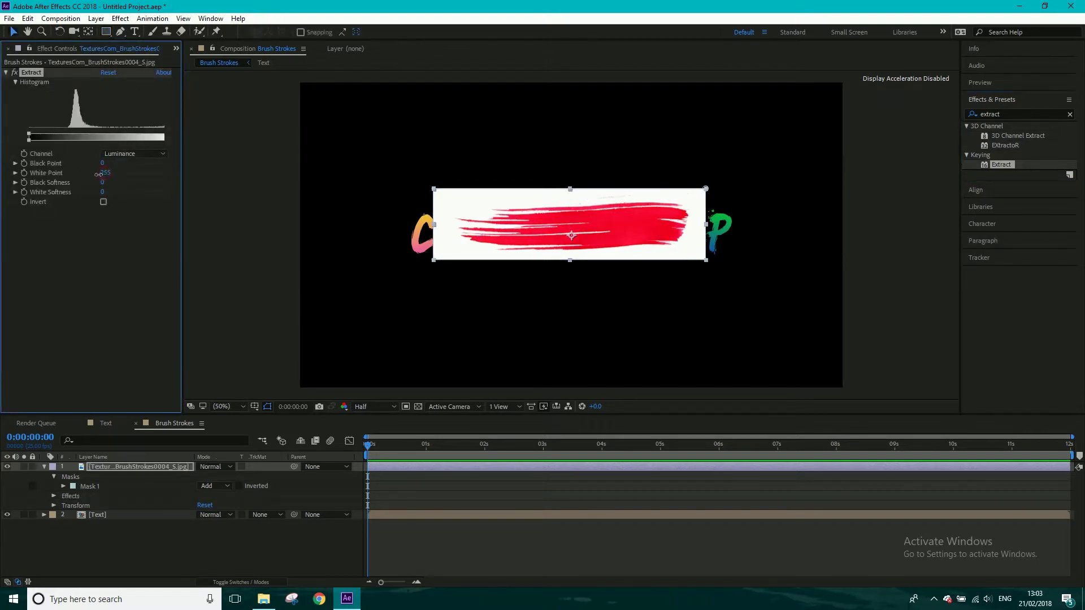
Step: Key out the stroke's white background with Extract at white point 121 and white softness 35, and turn on the transparency grid
{"action": "left_click_drag", "start_coordinate": [83, 176], "coordinate": [32, 181]}
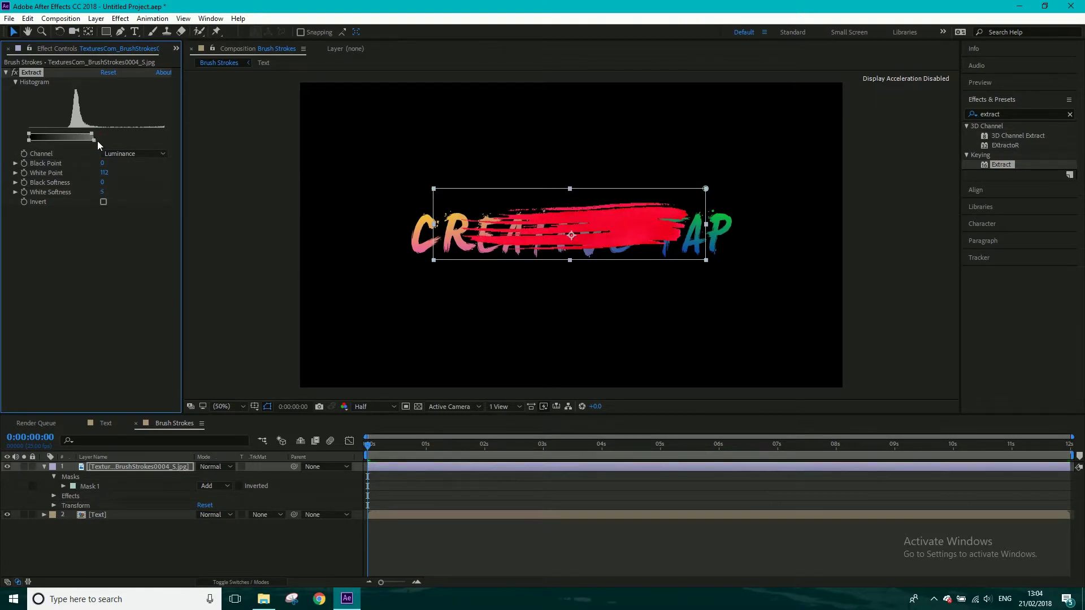
{"action": "left_click_drag", "start_coordinate": [99, 142], "coordinate": [100, 142]}
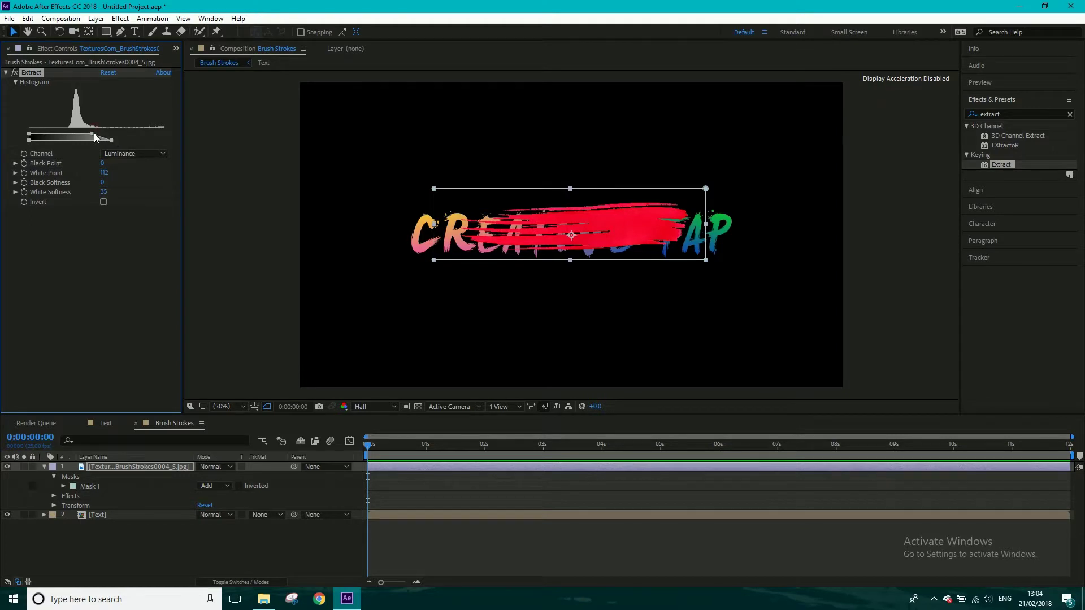
{"action": "left_click_drag", "start_coordinate": [96, 133], "coordinate": [97, 134]}
{"action": "left_click", "coordinate": [418, 408]}
{"action": "left_click", "coordinate": [419, 408]}
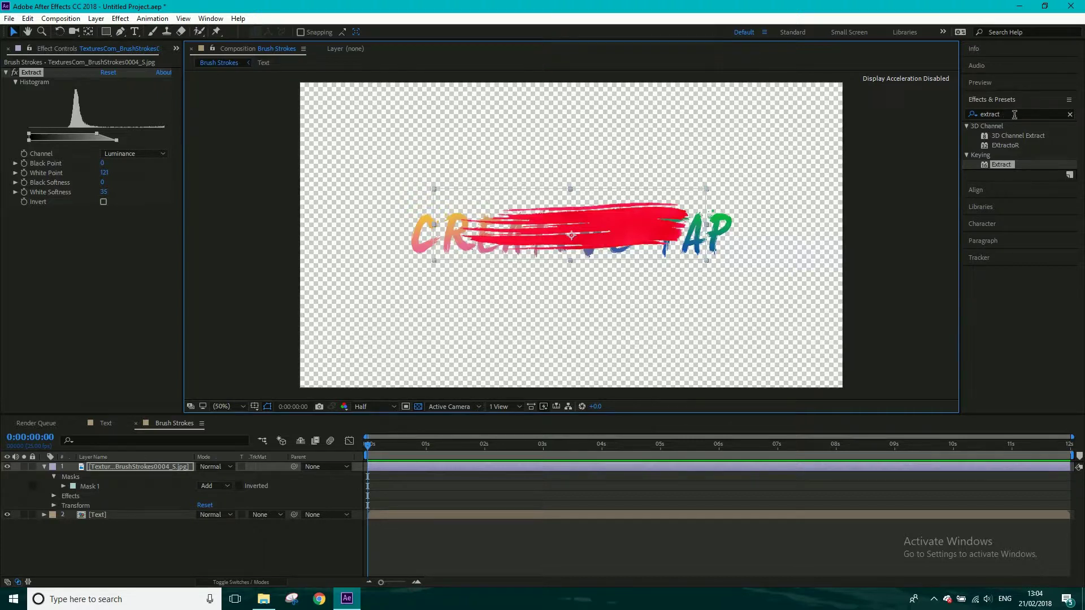
{"action": "left_click", "coordinate": [6, 72]}
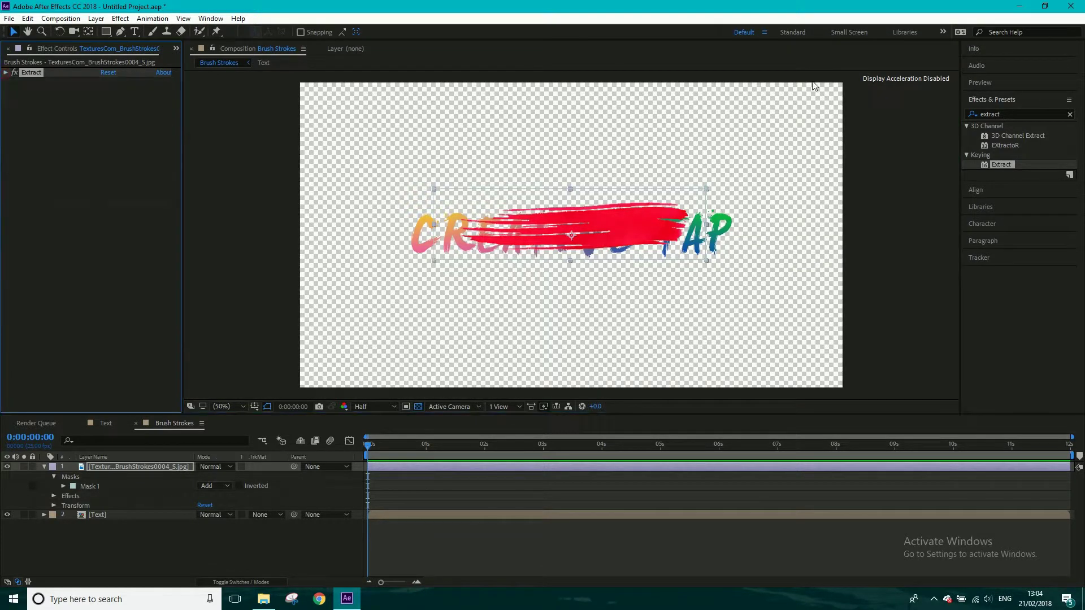
Step: Apply the Curves effect to the brush stroke layer and lower the RGB curve's highlight end to zero to turn the stroke black
{"action": "left_click", "coordinate": [990, 114]}
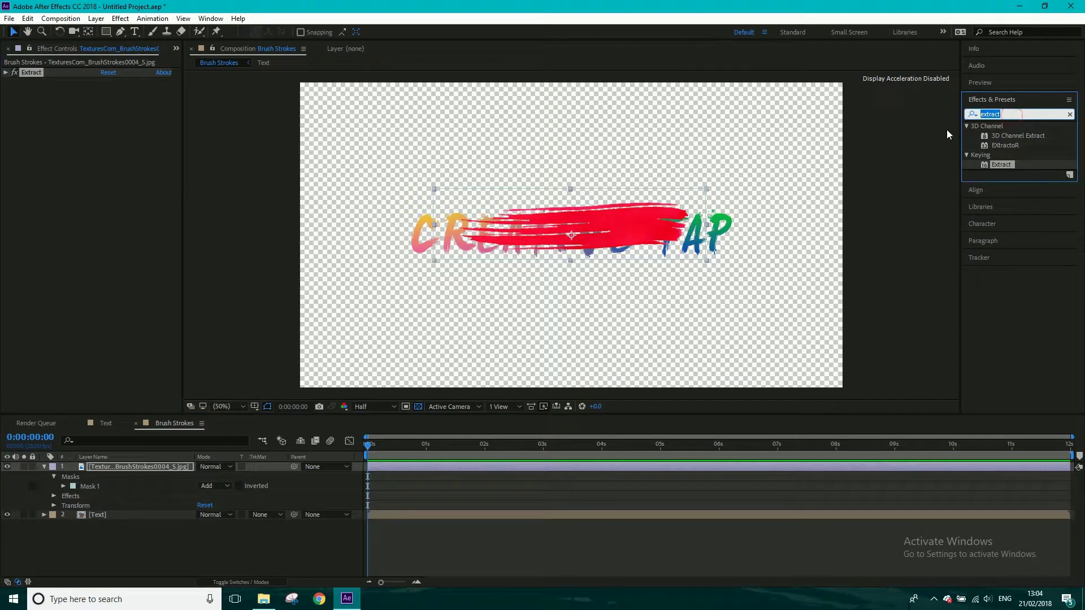
{"action": "type", "text": "curves"}
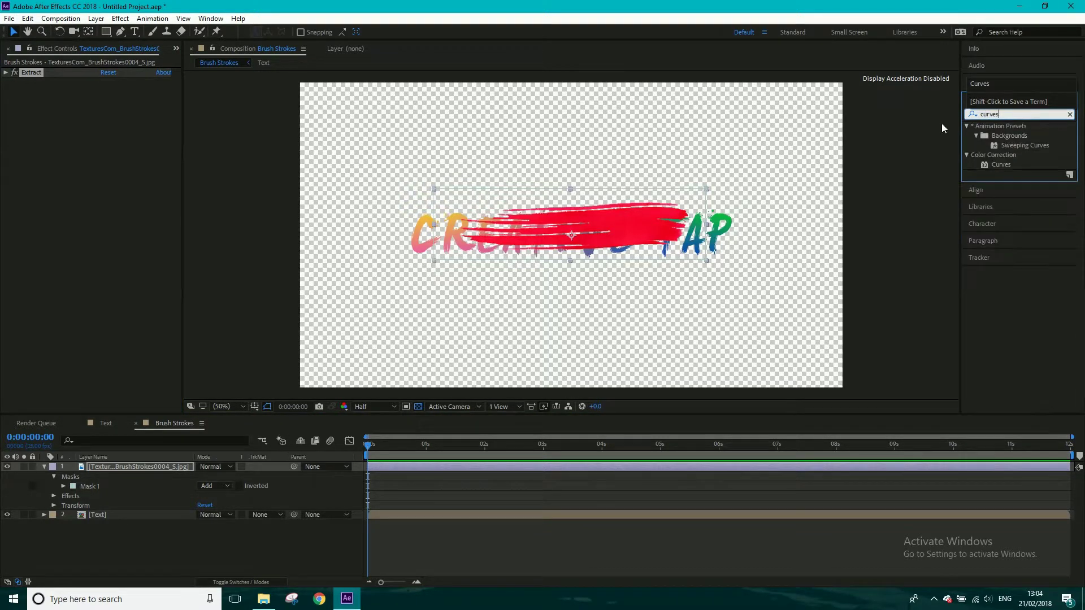
{"action": "mouse_move", "coordinate": [1004, 163]}
{"action": "left_mouse_down"}
{"action": "mouse_move", "coordinate": [731, 198]}
{"action": "mouse_move", "coordinate": [602, 230]}
{"action": "left_mouse_up"}
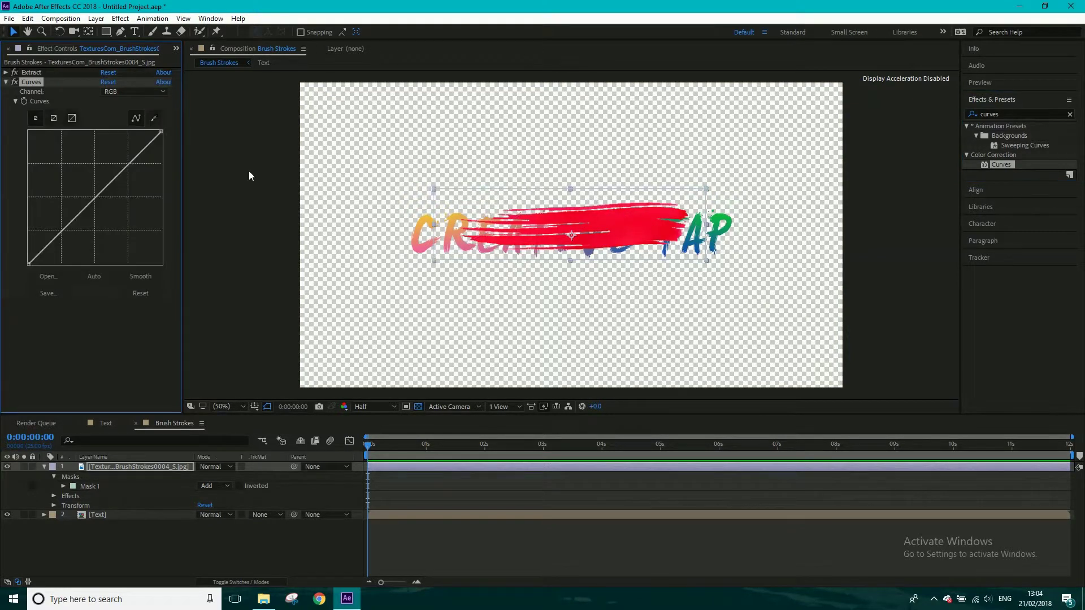
{"action": "left_click_drag", "start_coordinate": [161, 130], "coordinate": [162, 217]}
{"action": "left_click_drag", "start_coordinate": [177, 265], "coordinate": [181, 272]}
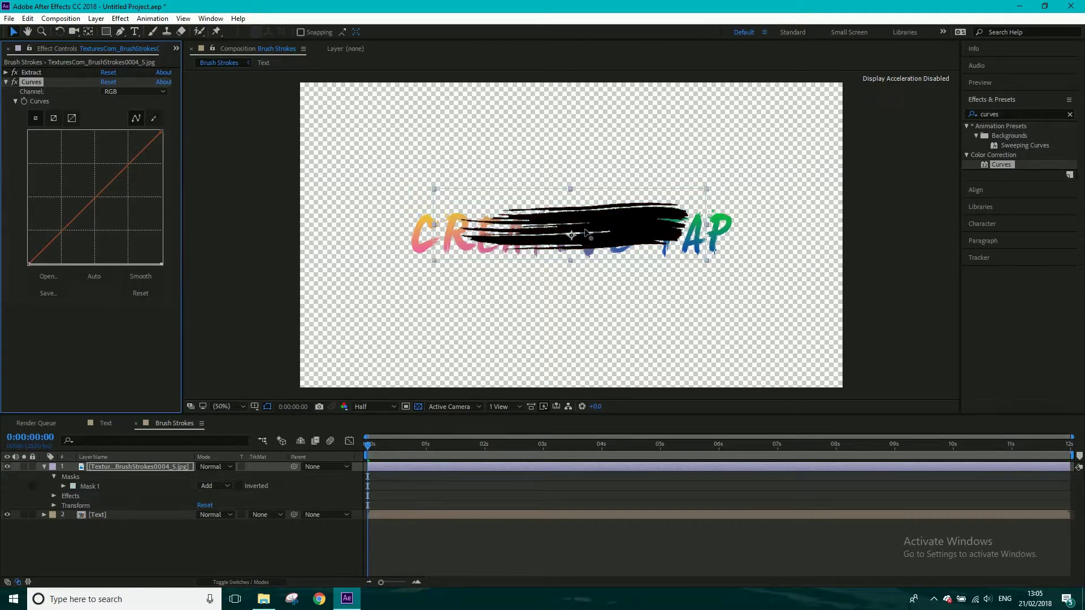
{"action": "left_click", "coordinate": [7, 82]}
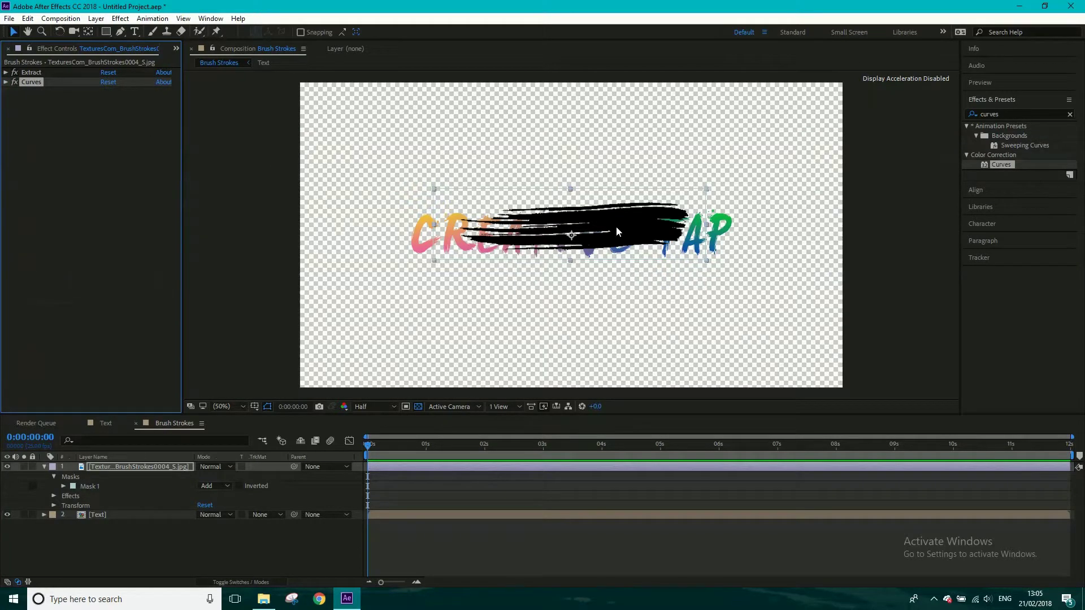
Step: Rotate the brush stroke layer to 31° and move it over the first half of the title
{"action": "key", "text": "r"}
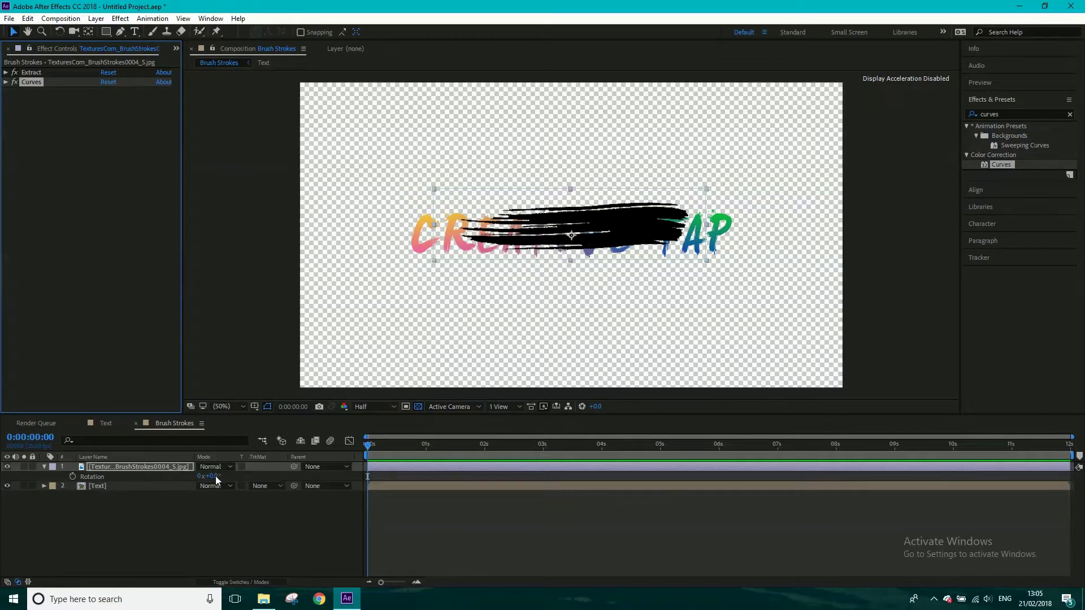
{"action": "left_click_drag", "start_coordinate": [215, 476], "coordinate": [255, 480]}
{"action": "left_click", "coordinate": [591, 251]}
{"action": "left_click_drag", "start_coordinate": [608, 250], "coordinate": [537, 247]}
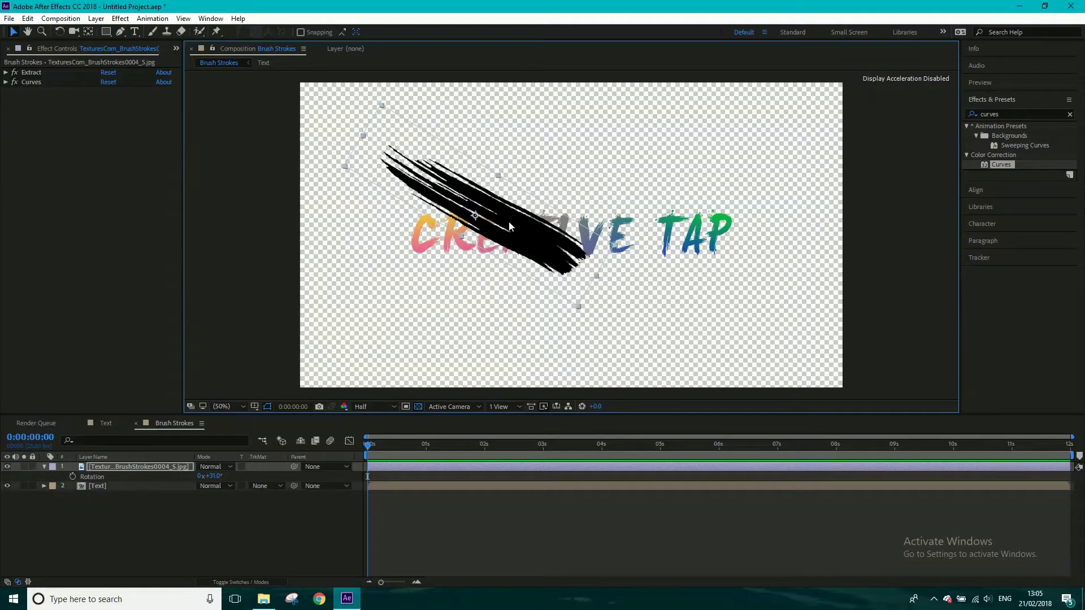
{"action": "left_click_drag", "start_coordinate": [472, 212], "coordinate": [497, 221]}
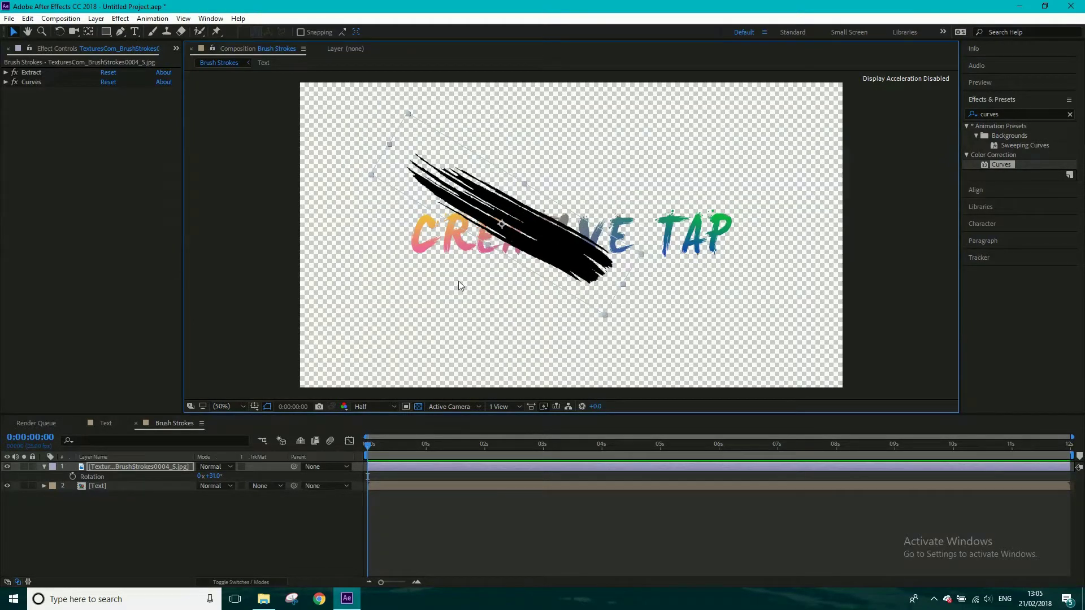
Step: Place a duplicate of the brush stroke, rotated to -31°, over the second half of the title to form a V shape
{"action": "left_click", "coordinate": [163, 544]}
{"action": "left_click", "coordinate": [145, 467]}
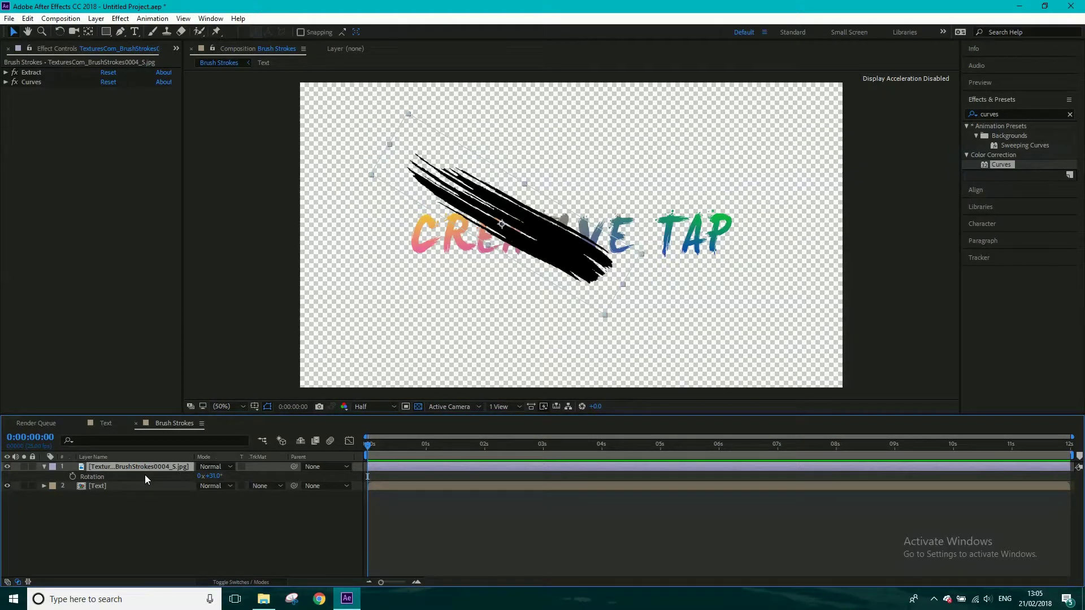
{"action": "key", "text": "ctrl+grave"}
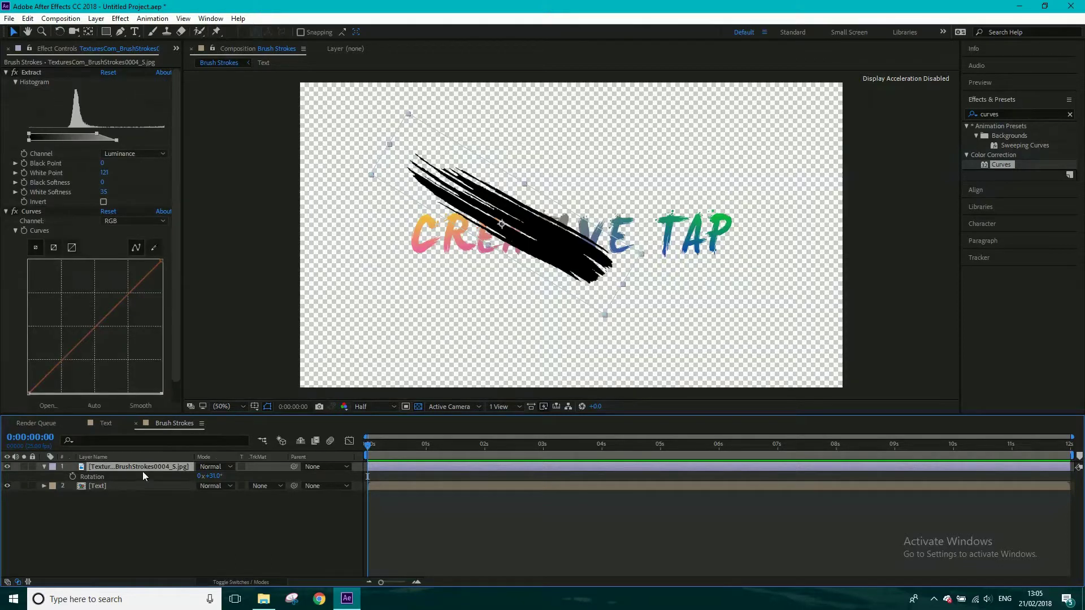
{"action": "key", "text": "ctrl+d"}
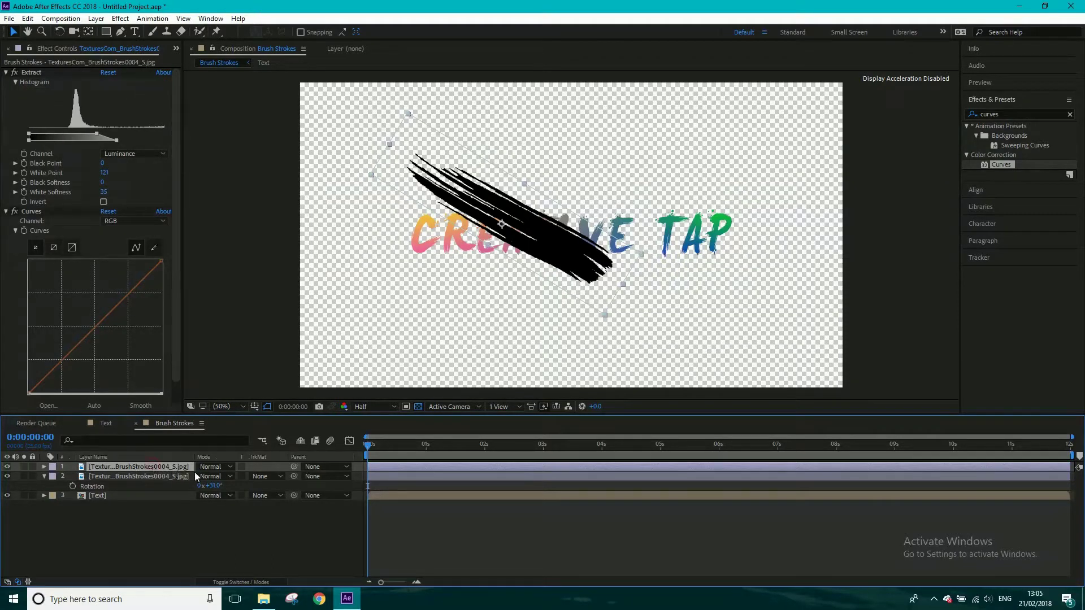
{"action": "key", "text": "r"}
{"action": "left_click", "coordinate": [212, 476]}
{"action": "left_click", "coordinate": [224, 473]}
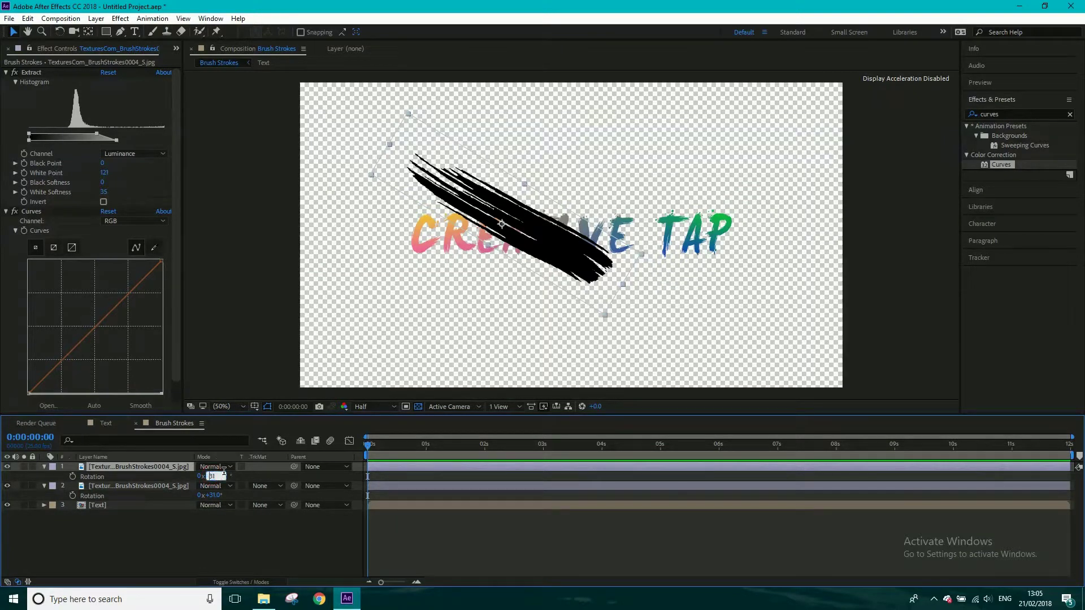
{"action": "type", "text": "-31.0"}
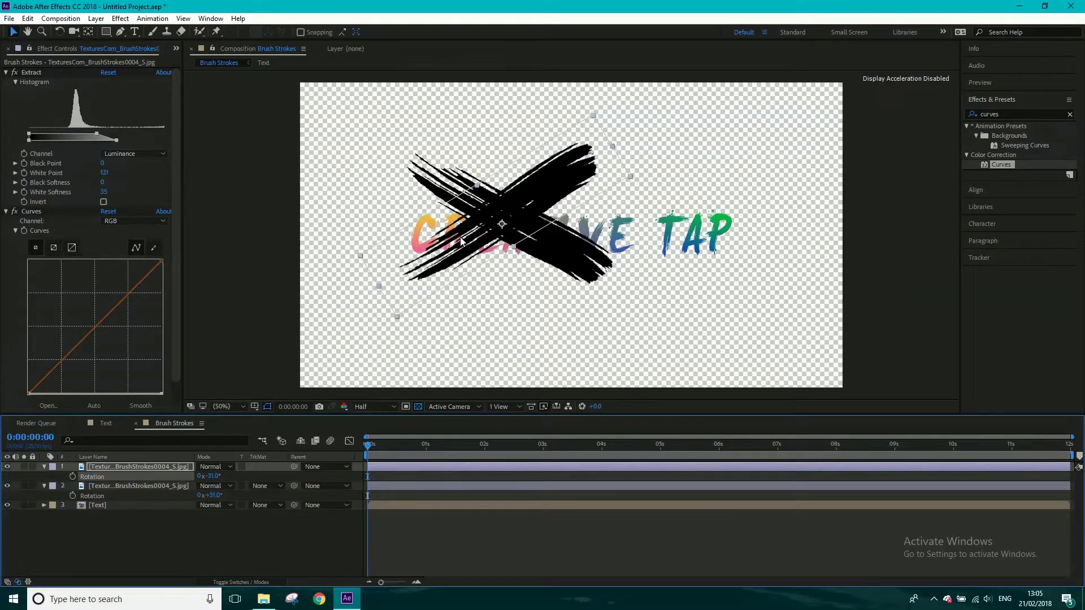
{"action": "key", "text": "Return"}
{"action": "left_click_drag", "start_coordinate": [575, 244], "coordinate": [600, 265]}
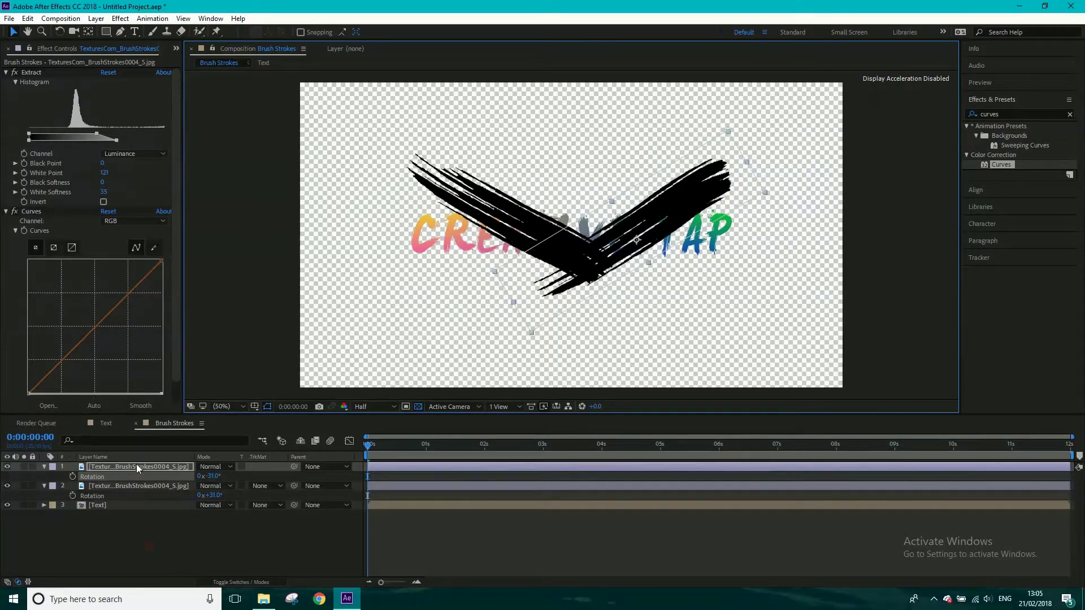
Step: Place a duplicate of the -31° stroke, with its rotation set to 0°, horizontally across the beginning of the title
{"action": "left_click", "coordinate": [123, 524]}
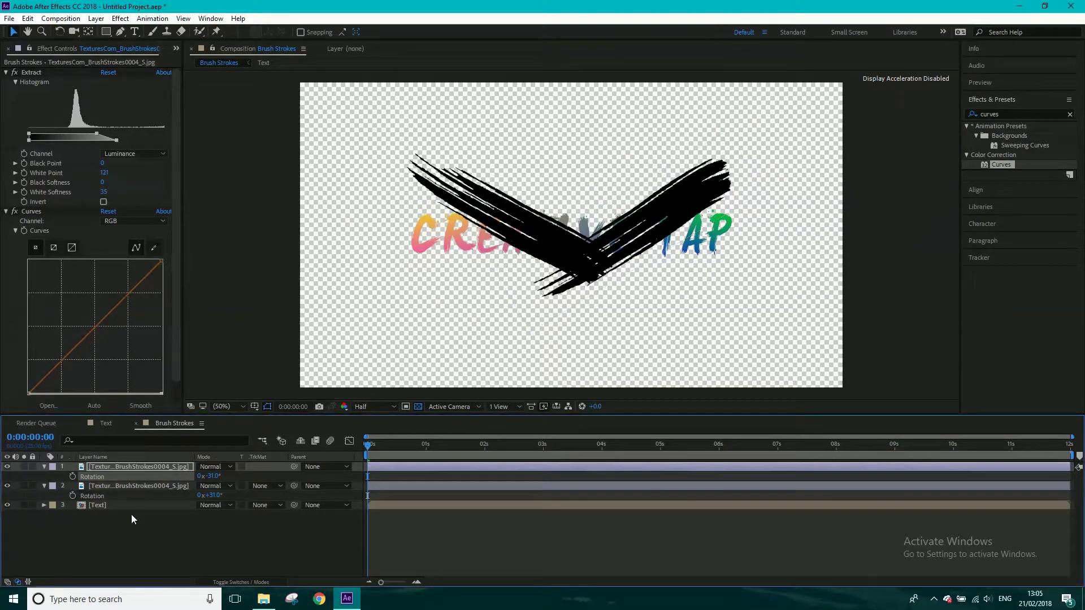
{"action": "left_click", "coordinate": [130, 466]}
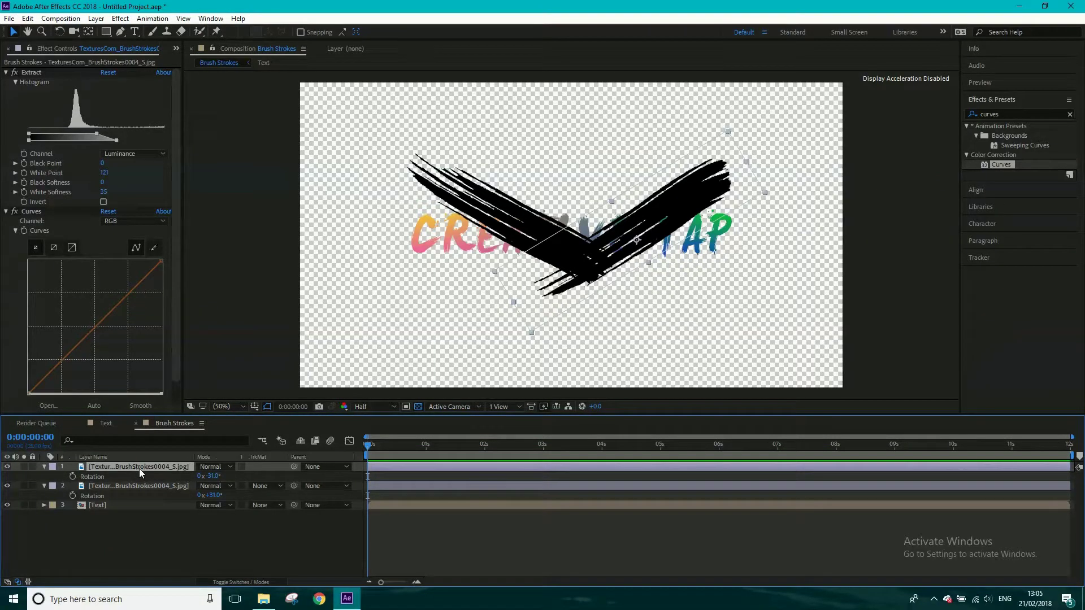
{"action": "key", "text": "ctrl+d"}
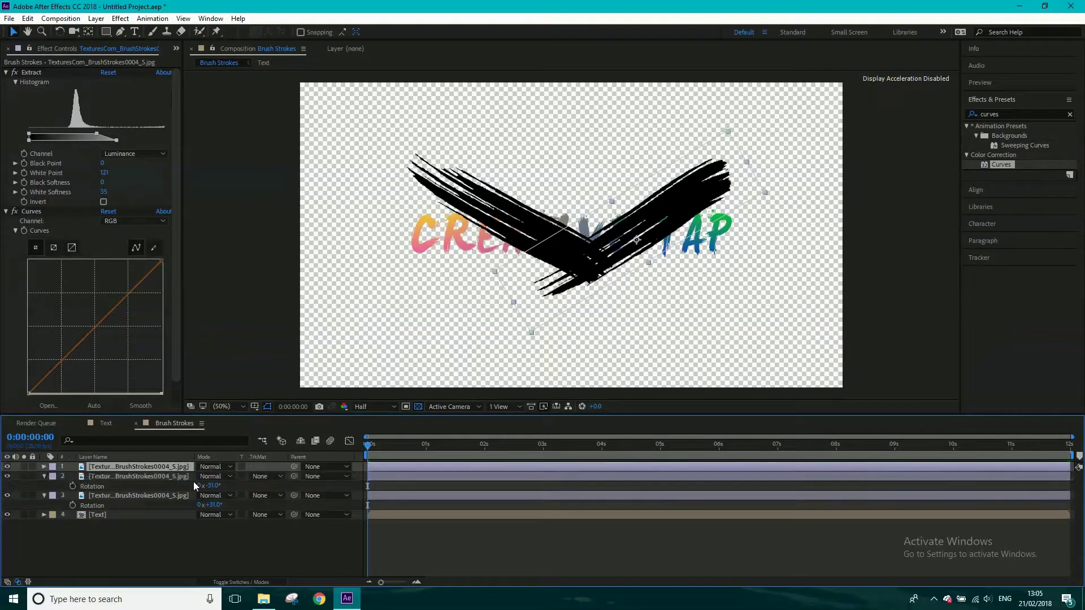
{"action": "key", "text": "r"}
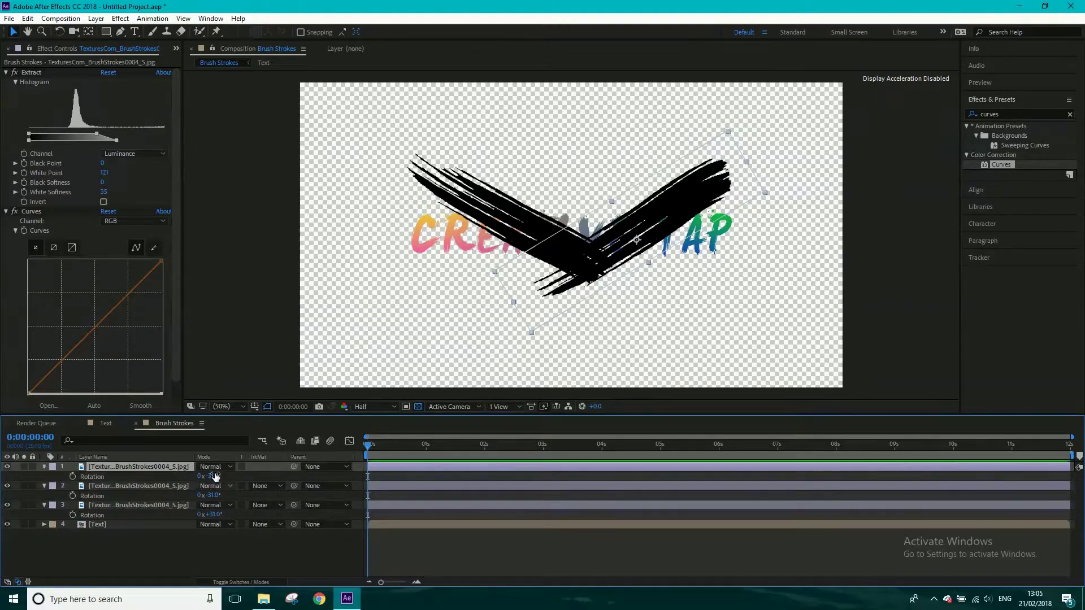
{"action": "left_click", "coordinate": [213, 477]}
{"action": "key", "text": "Return"}
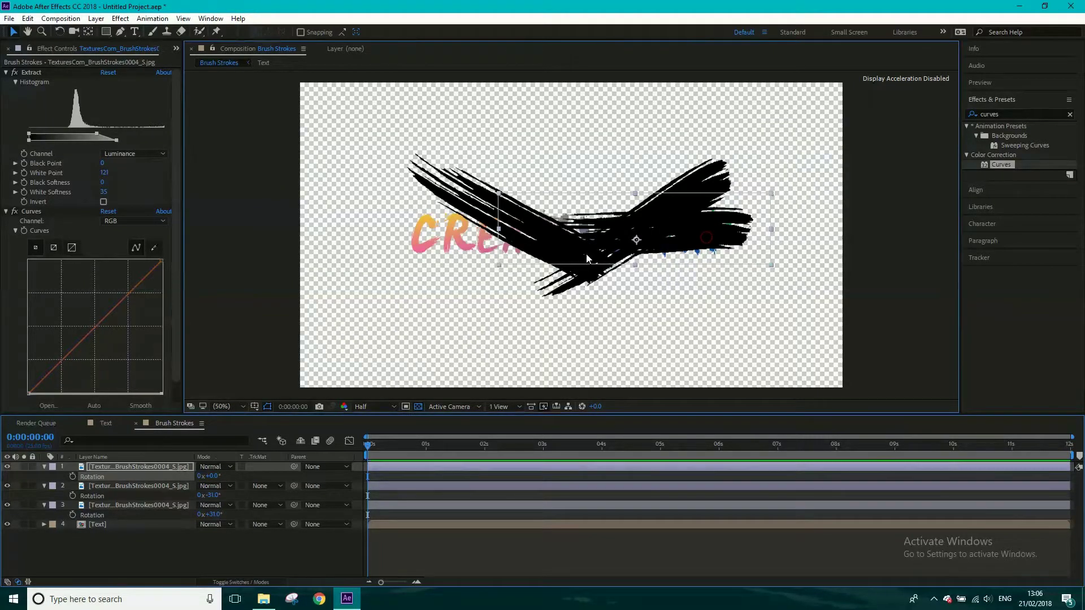
{"action": "mouse_move", "coordinate": [707, 238]}
{"action": "left_mouse_down"}
{"action": "mouse_move", "coordinate": [492, 250]}
{"action": "mouse_move", "coordinate": [557, 239]}
{"action": "mouse_move", "coordinate": [552, 247]}
{"action": "left_mouse_up"}
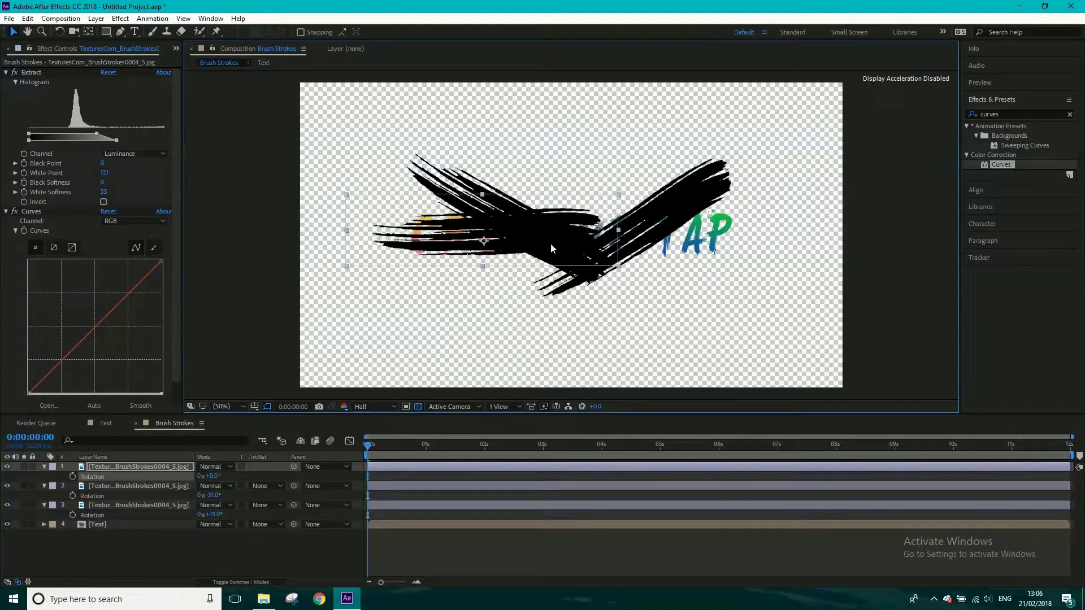
Step: Duplicate the horizontal stroke and move the copy across the end of the title, over the word TAP
{"action": "left_click", "coordinate": [126, 467]}
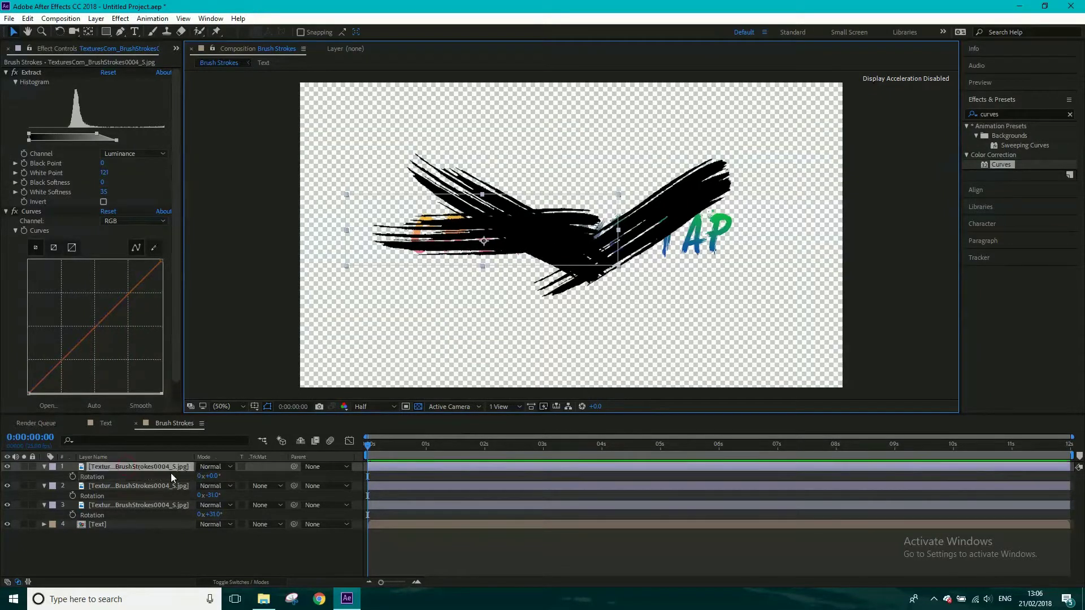
{"action": "key", "text": "ctrl+d"}
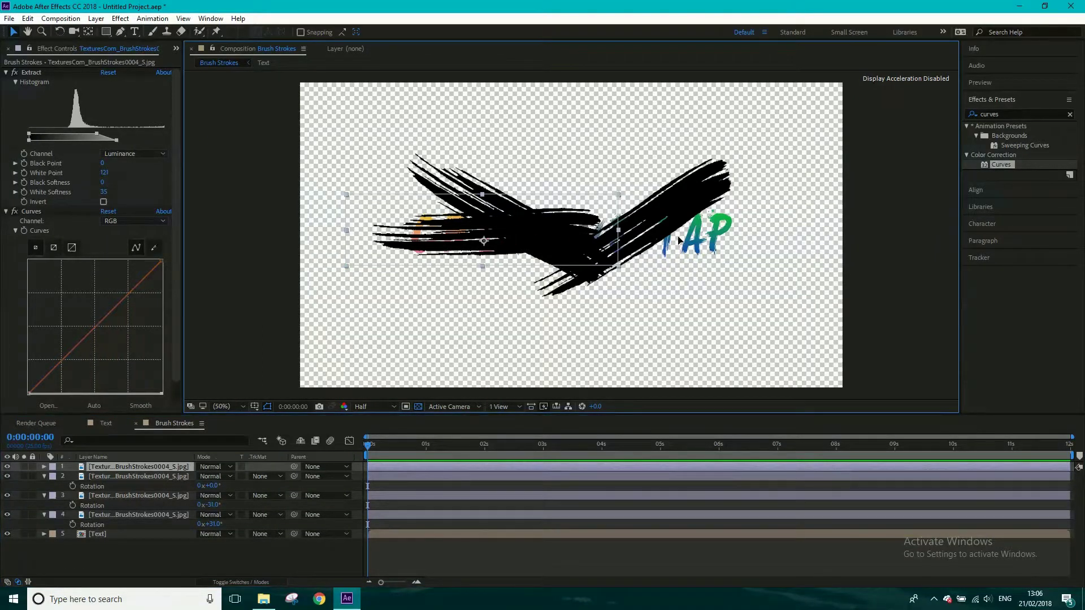
{"action": "key", "text": "shift+Left"}
{"action": "key", "text": "shift+Left"}
{"action": "key", "text": "shift+Left"}
{"action": "key", "text": "shift+Left"}
{"action": "key", "text": "shift+Left"}
{"action": "key", "text": "shift+Left"}
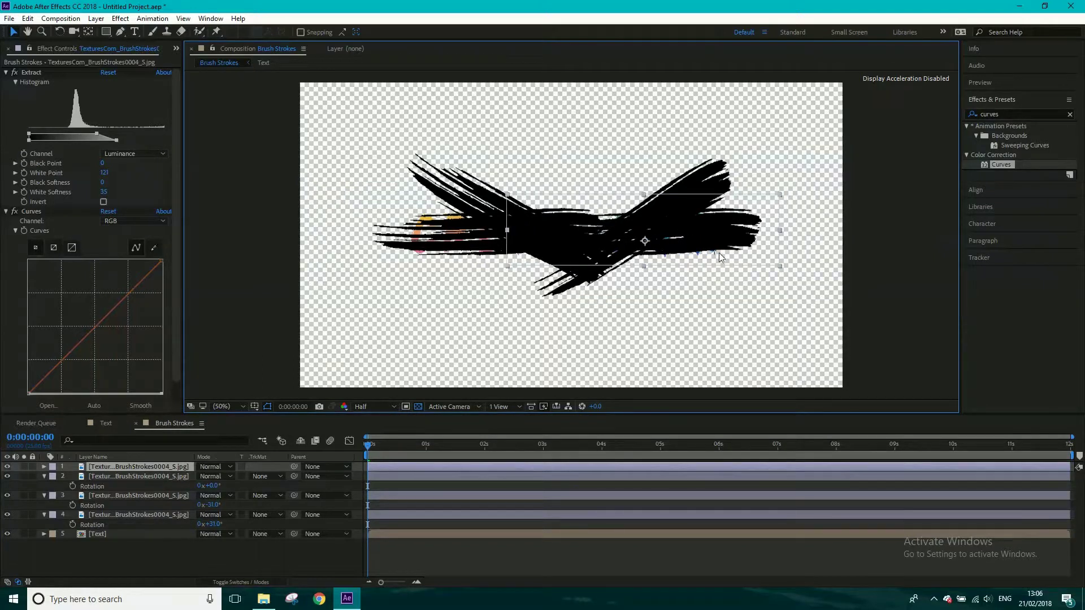
Step: Duplicate the horizontal stroke over TAP, set the copy's rotation to -180° and nudge it up to cover the remaining gaps
{"action": "left_click", "coordinate": [131, 465]}
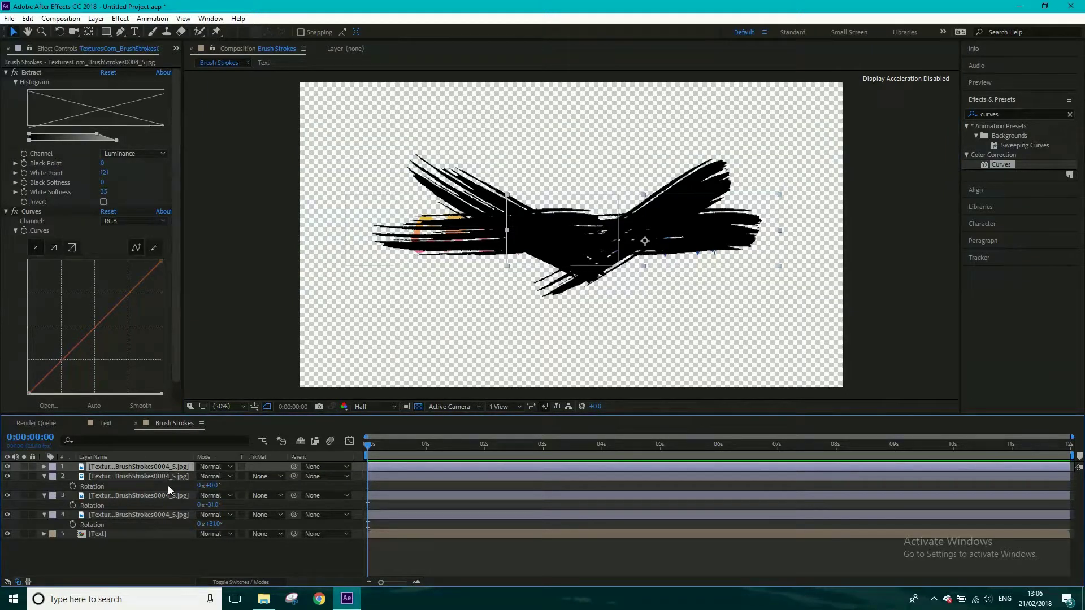
{"action": "key", "text": "ctrl+d"}
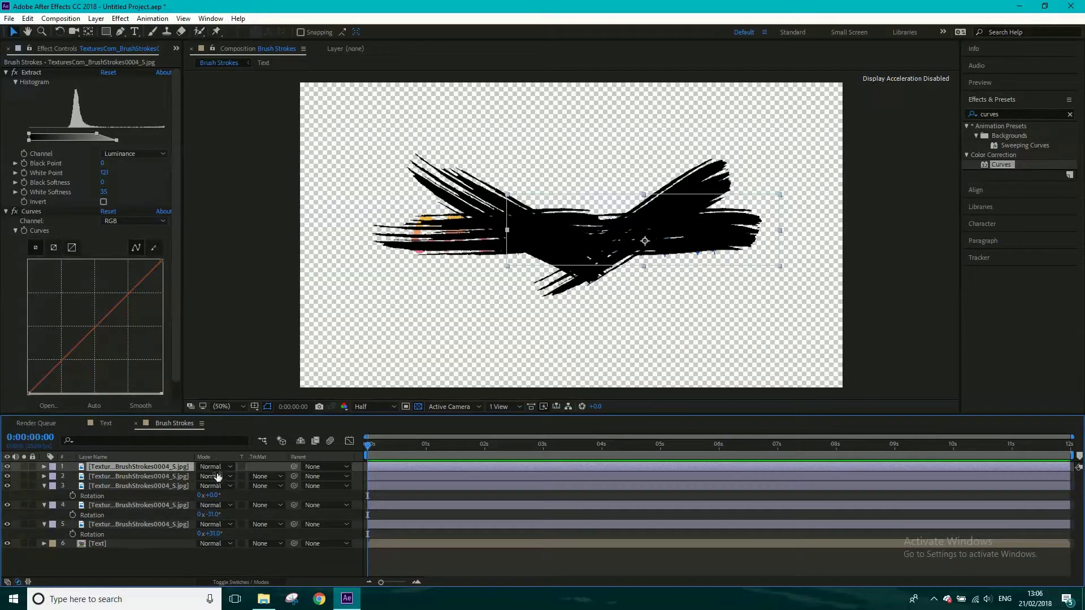
{"action": "key", "text": "r"}
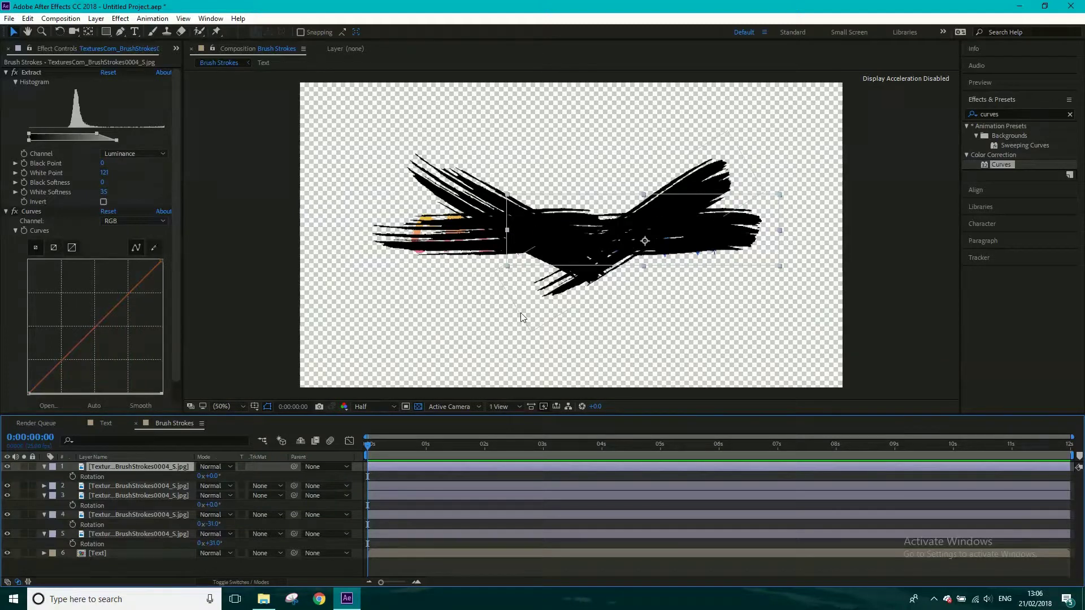
{"action": "left_click", "coordinate": [213, 477]}
{"action": "type", "text": "-180"}
{"action": "key", "text": "Return"}
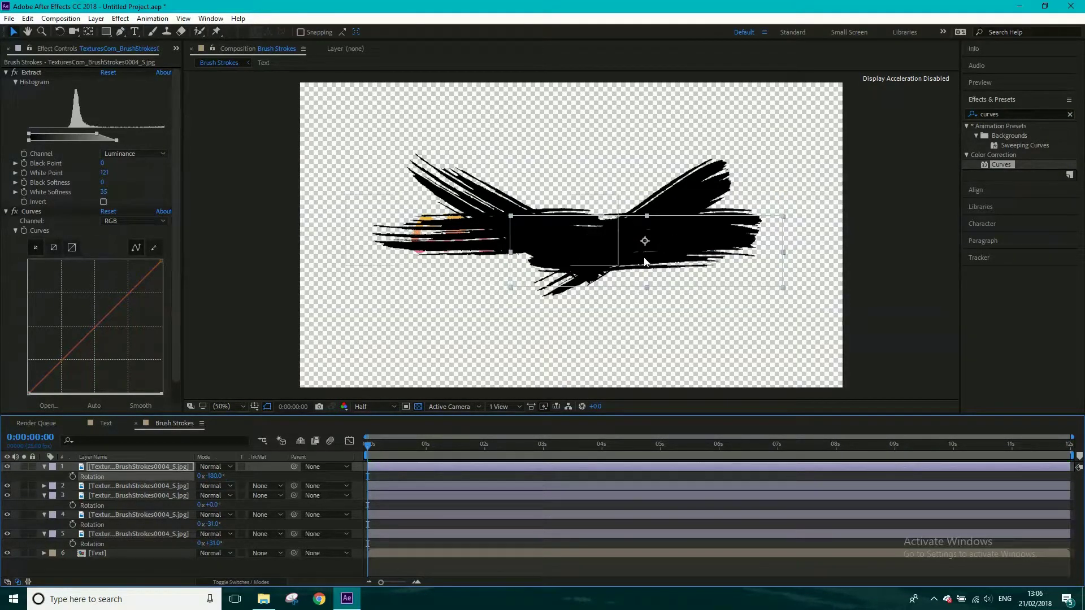
{"action": "left_click", "coordinate": [663, 263]}
{"action": "left_click_drag", "start_coordinate": [663, 263], "coordinate": [664, 258]}
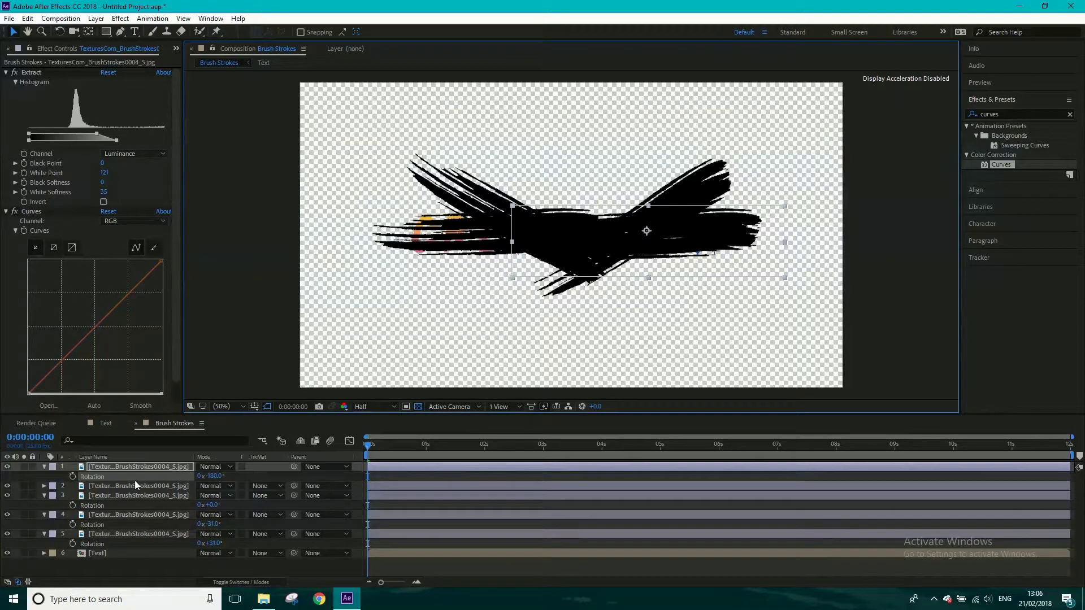
{"action": "left_click", "coordinate": [143, 466]}
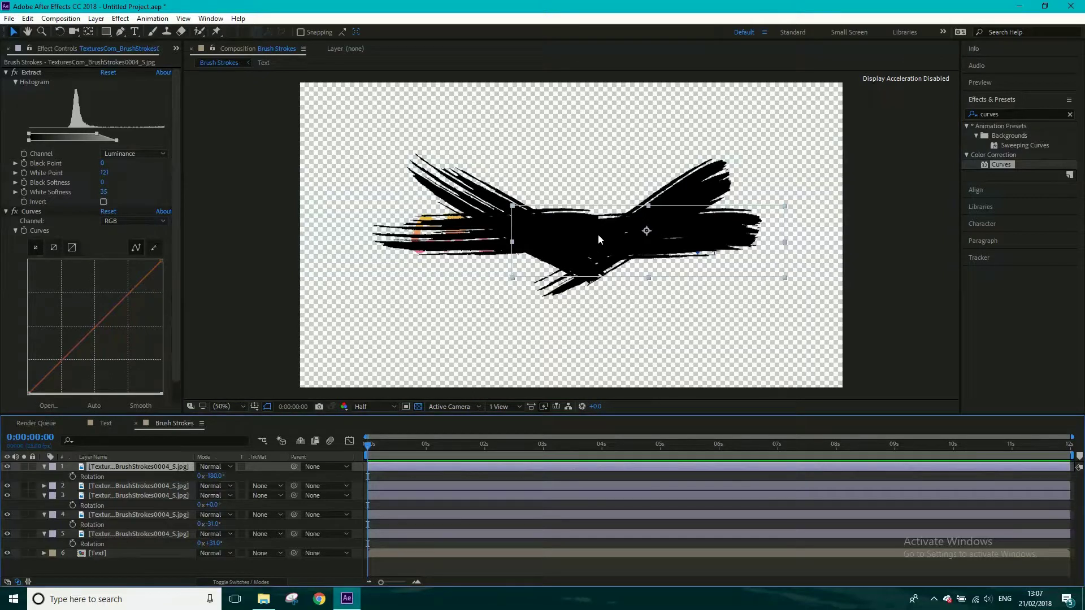
Step: Duplicate the -180° stroke, move the copy across the beginning of the title and nudge it slightly up to cover the gaps
{"action": "key", "text": "ctrl+d"}
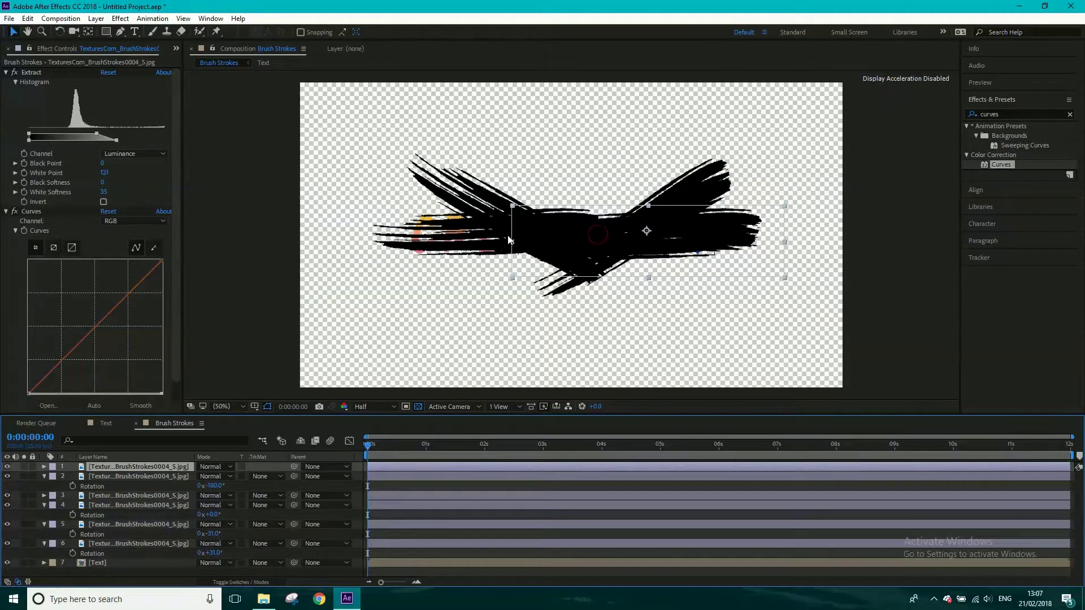
{"action": "left_click_drag", "start_coordinate": [585, 240], "coordinate": [437, 239]}
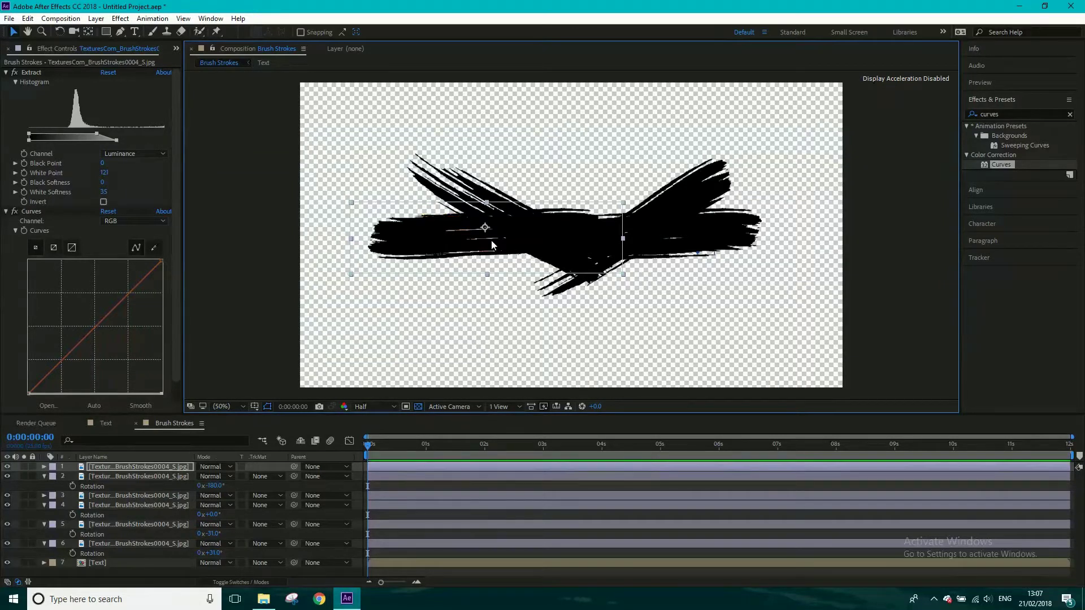
{"action": "left_click", "coordinate": [429, 235]}
{"action": "left_click_drag", "start_coordinate": [431, 237], "coordinate": [445, 238]}
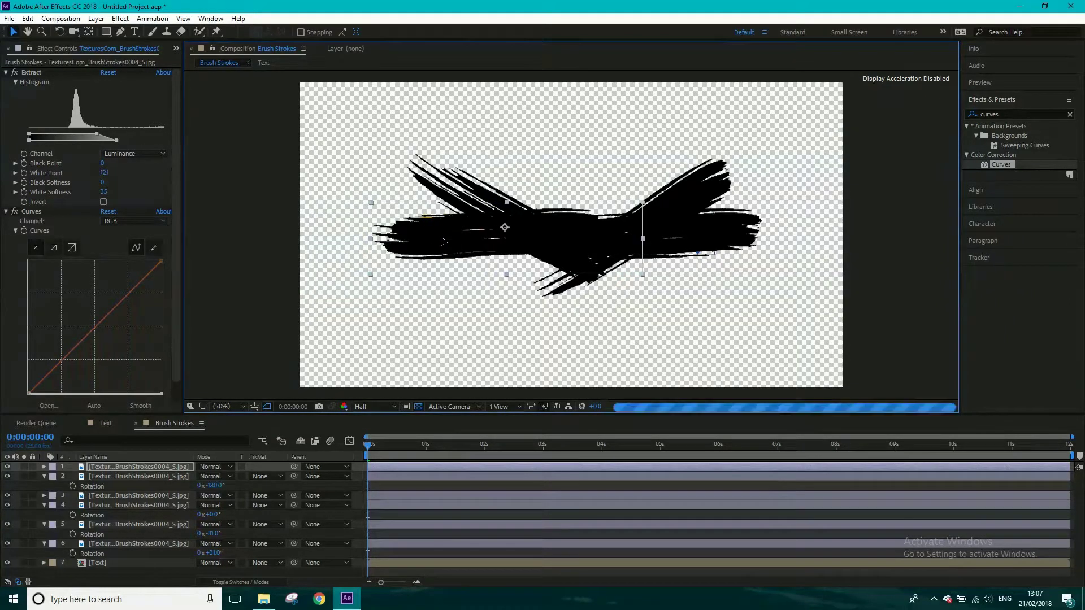
{"action": "key", "text": "shift+Up"}
{"action": "key", "text": "shift+Up"}
{"action": "key", "text": "shift+Up"}
{"action": "key", "text": "shift+Up"}
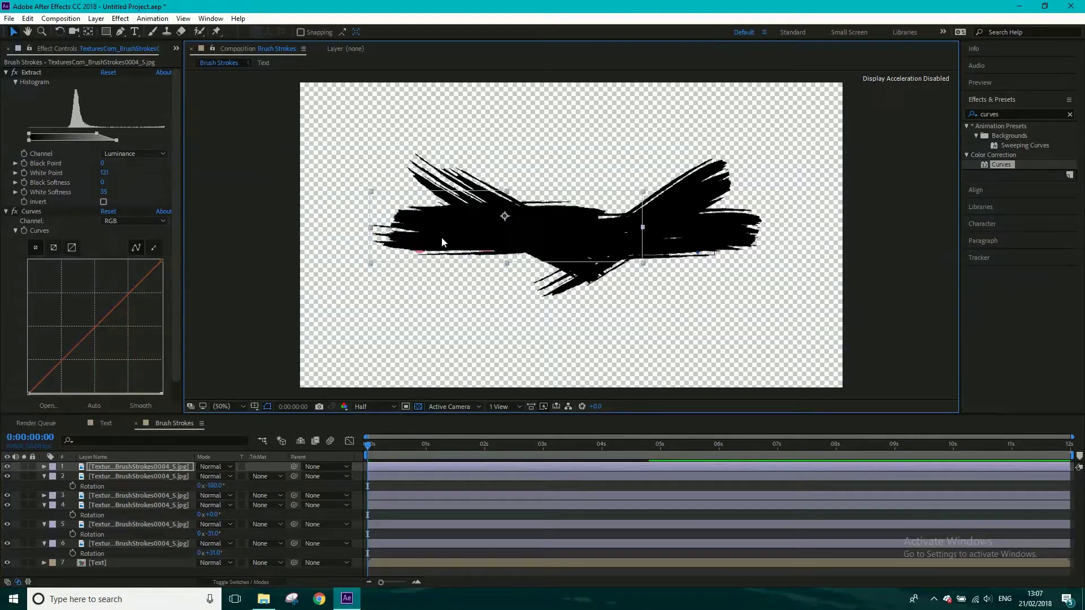
{"action": "key", "text": "shift+Down"}
{"action": "key", "text": "shift+Down"}
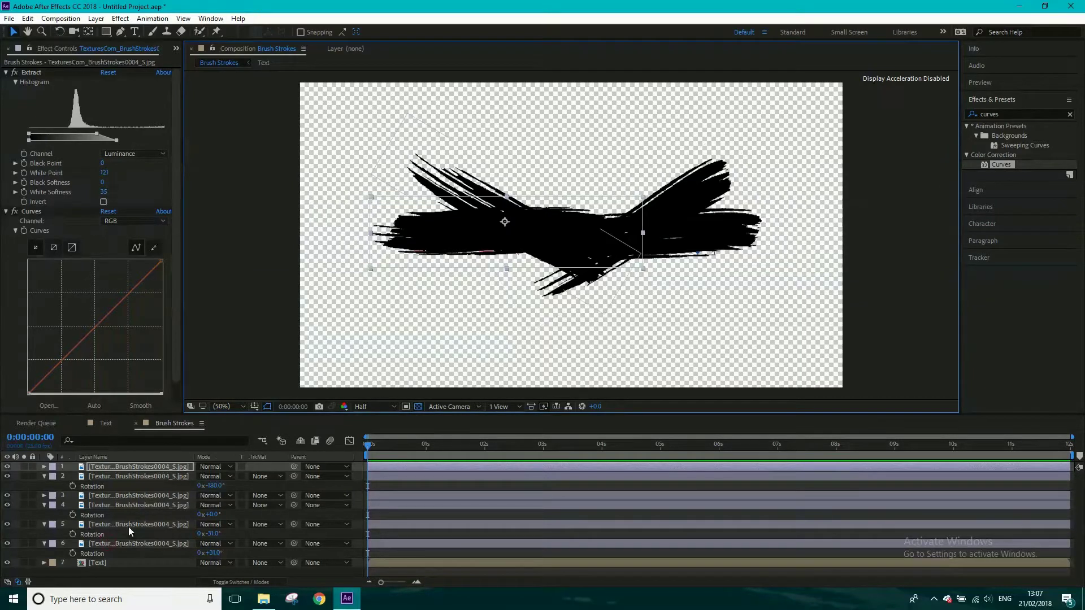
Step: Scale all six brush stroke layers to 110% and collapse their properties
{"action": "left_click", "coordinate": [117, 493], "text": "shift"}
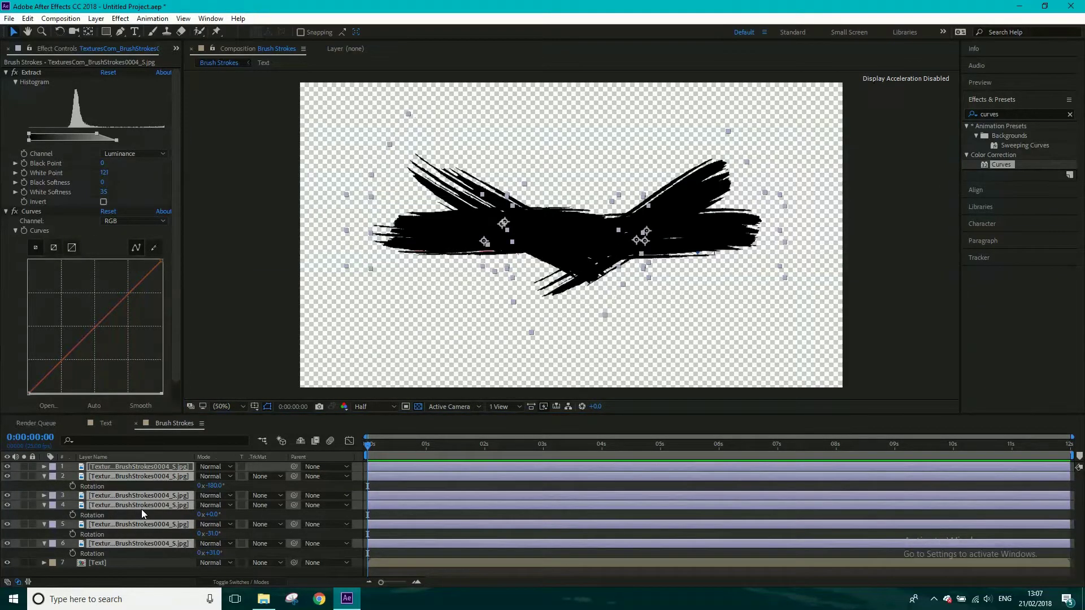
{"action": "key", "text": "s"}
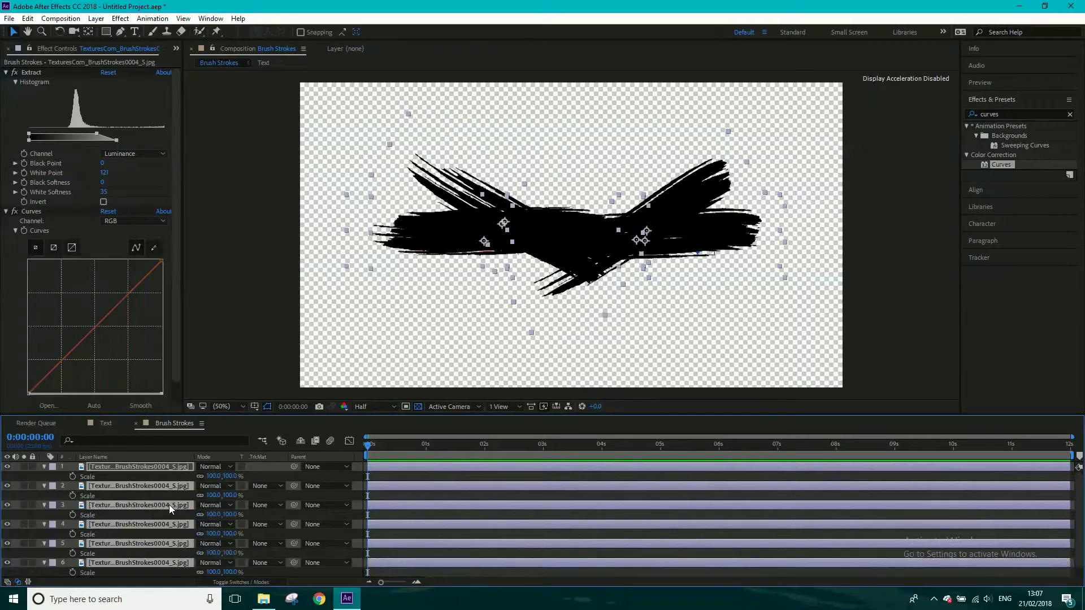
{"action": "left_click", "coordinate": [211, 476]}
{"action": "type", "text": "10"}
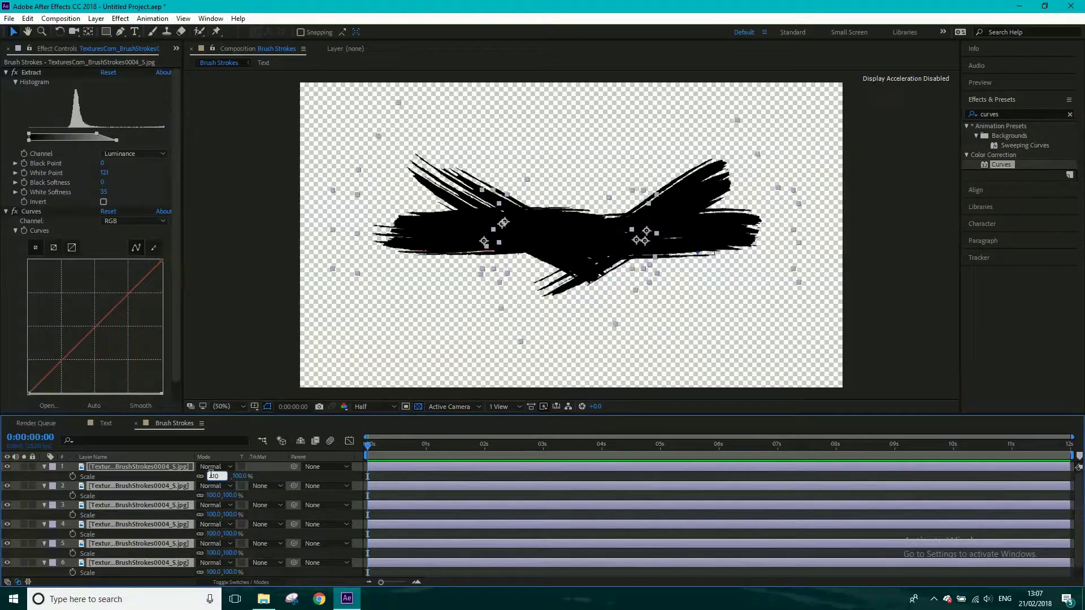
{"action": "key", "text": "Return"}
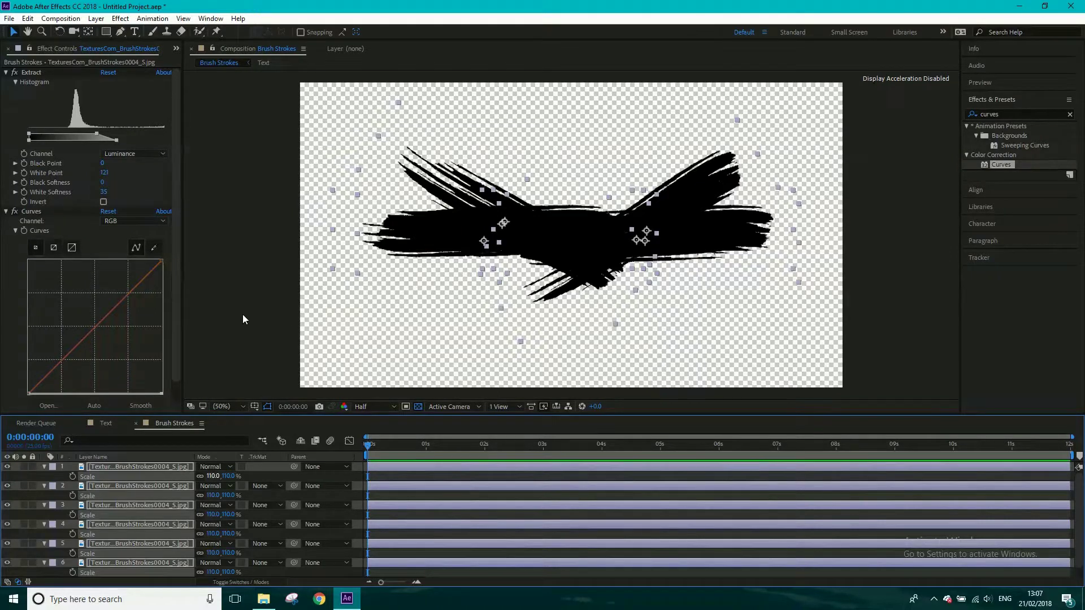
{"action": "left_click", "coordinate": [44, 467]}
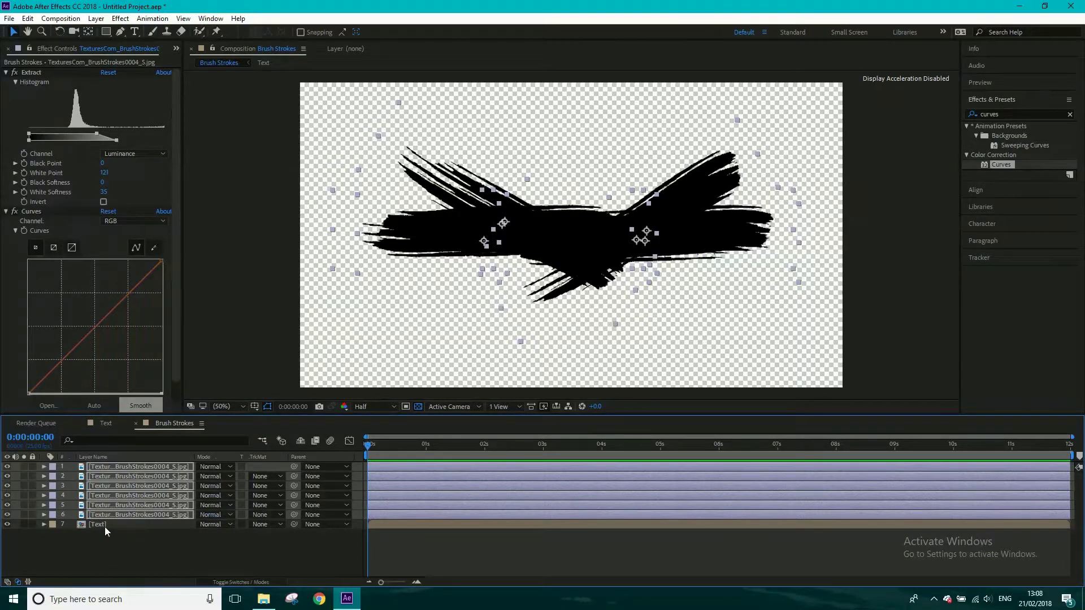
Step: Delete the Text layer from the Brush Strokes composition and hide stroke layers 1 to 5
{"action": "key", "text": "ctrl+shift+a"}
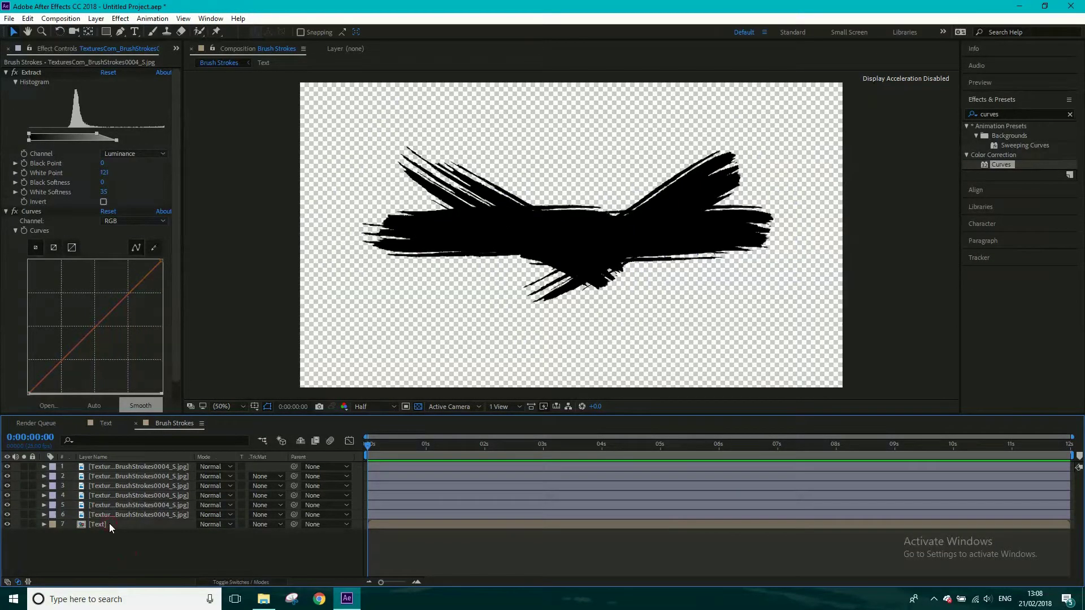
{"action": "left_click", "coordinate": [109, 523]}
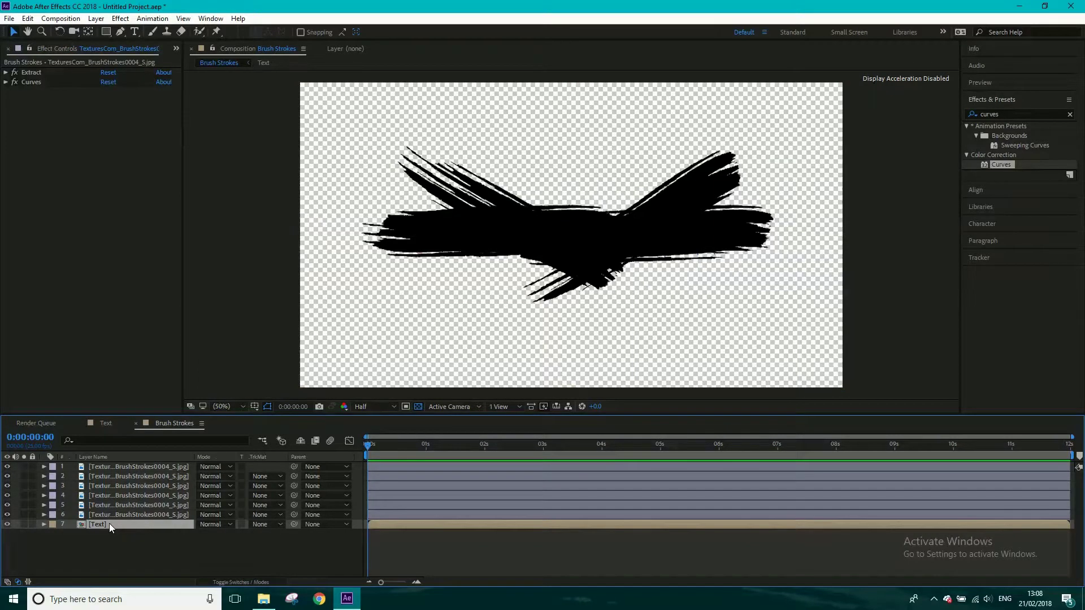
{"action": "key", "text": "Delete"}
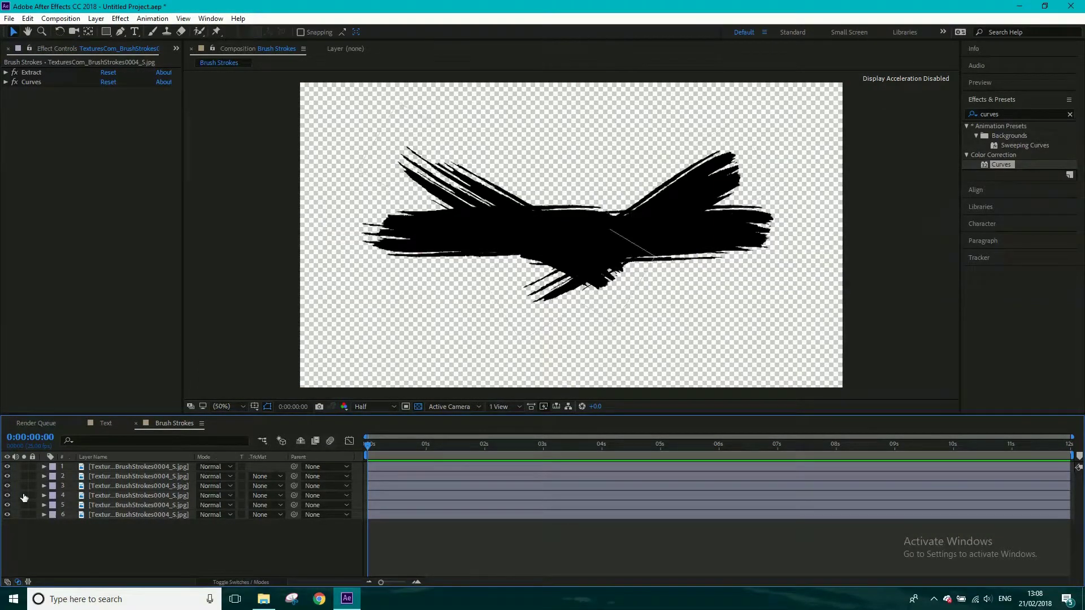
{"action": "left_click_drag", "start_coordinate": [6, 467], "coordinate": [6, 506]}
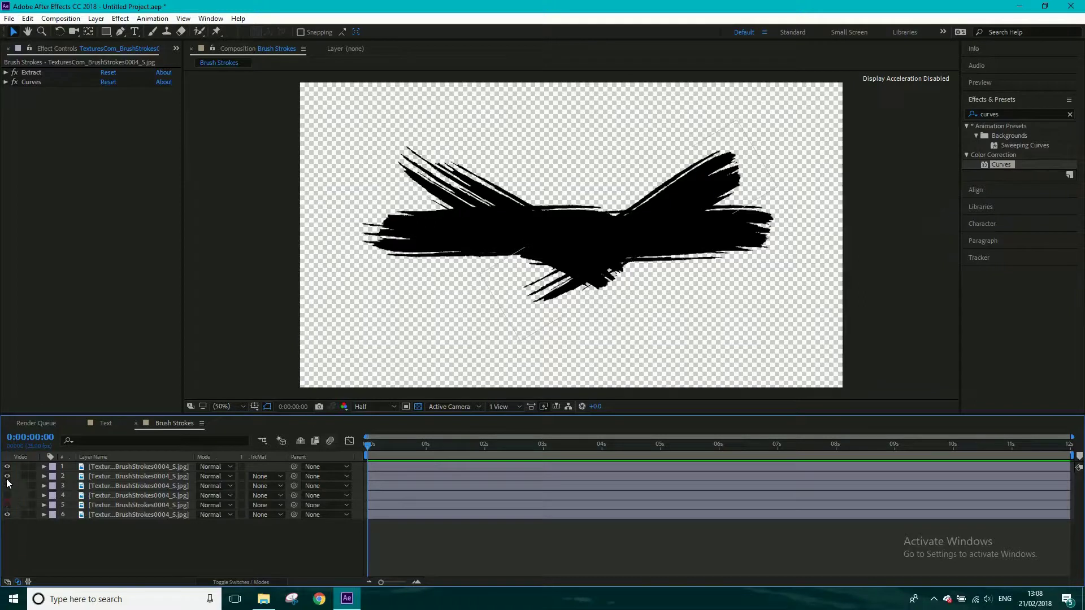
Step: Apply the Linear Wipe transition to stroke layer 6 and vary its Transition Completion to preview the wipe
{"action": "left_click", "coordinate": [109, 517]}
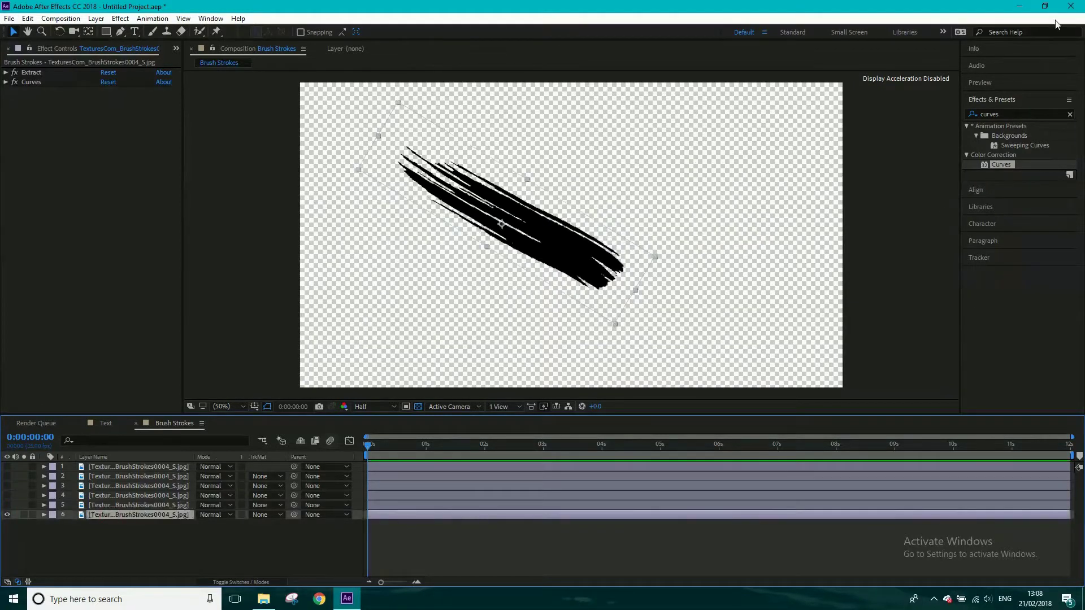
{"action": "left_click", "coordinate": [990, 114]}
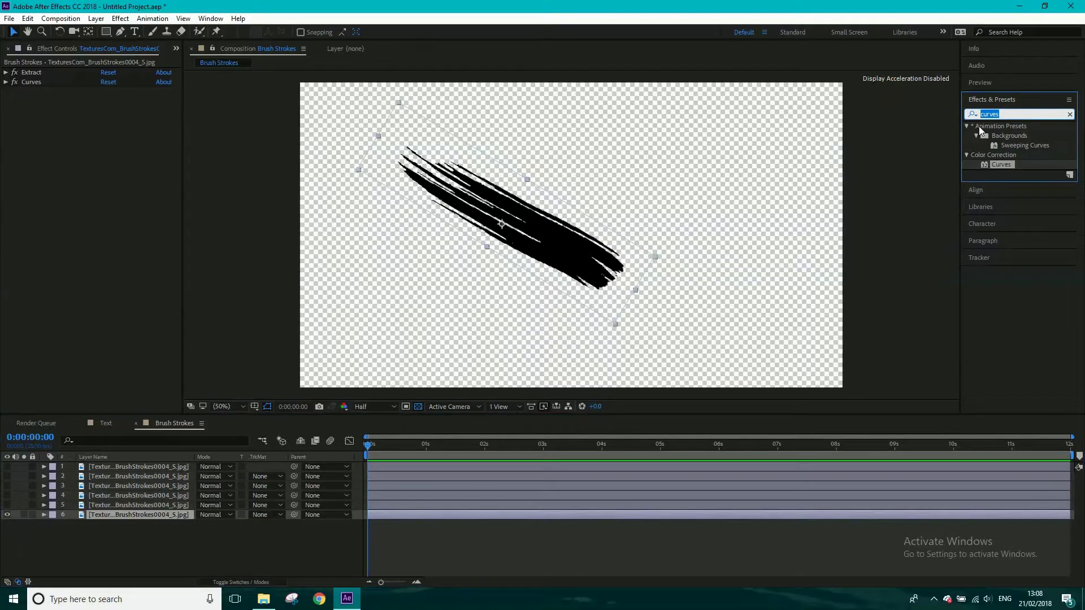
{"action": "type", "text": "Linear"}
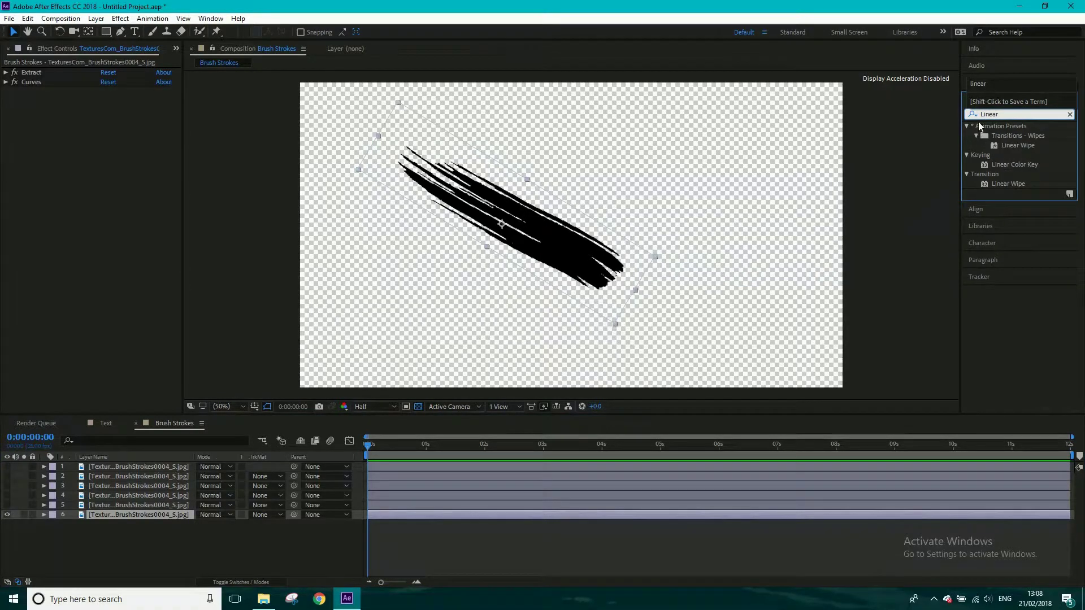
{"action": "left_click_drag", "start_coordinate": [1009, 184], "coordinate": [418, 516]}
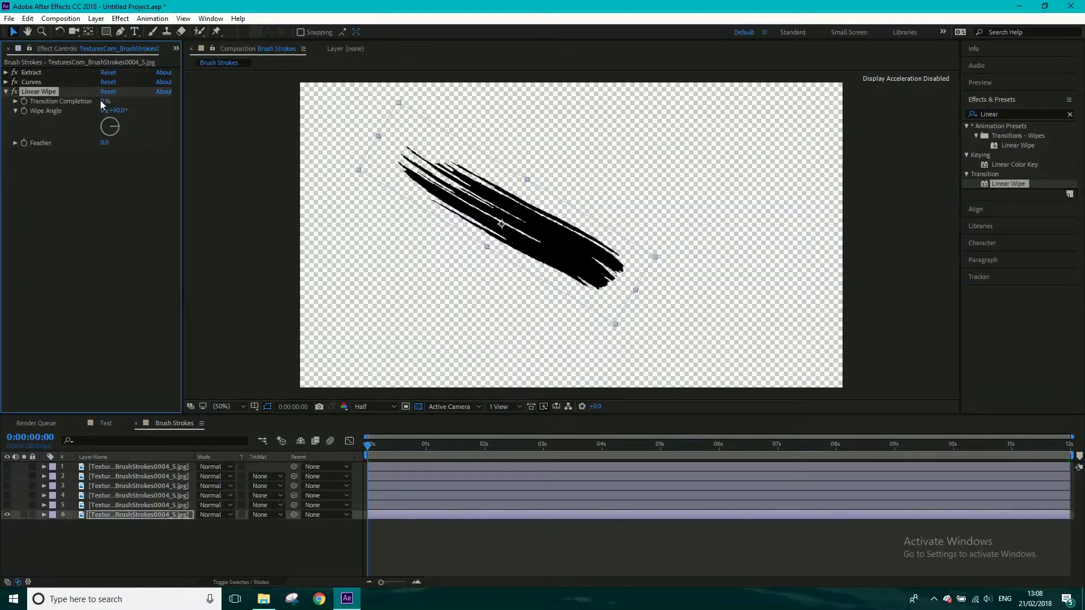
{"action": "left_click_drag", "start_coordinate": [94, 101], "coordinate": [173, 100]}
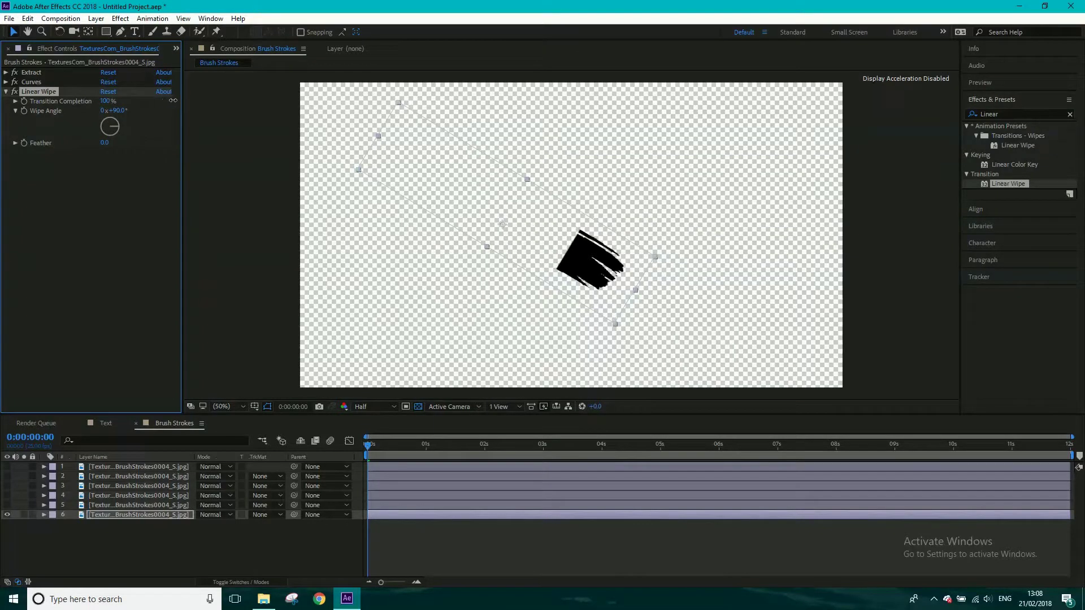
{"action": "mouse_move", "coordinate": [176, 100]}
{"action": "left_mouse_down"}
{"action": "mouse_move", "coordinate": [116, 103]}
{"action": "mouse_move", "coordinate": [141, 104]}
{"action": "left_mouse_up"}
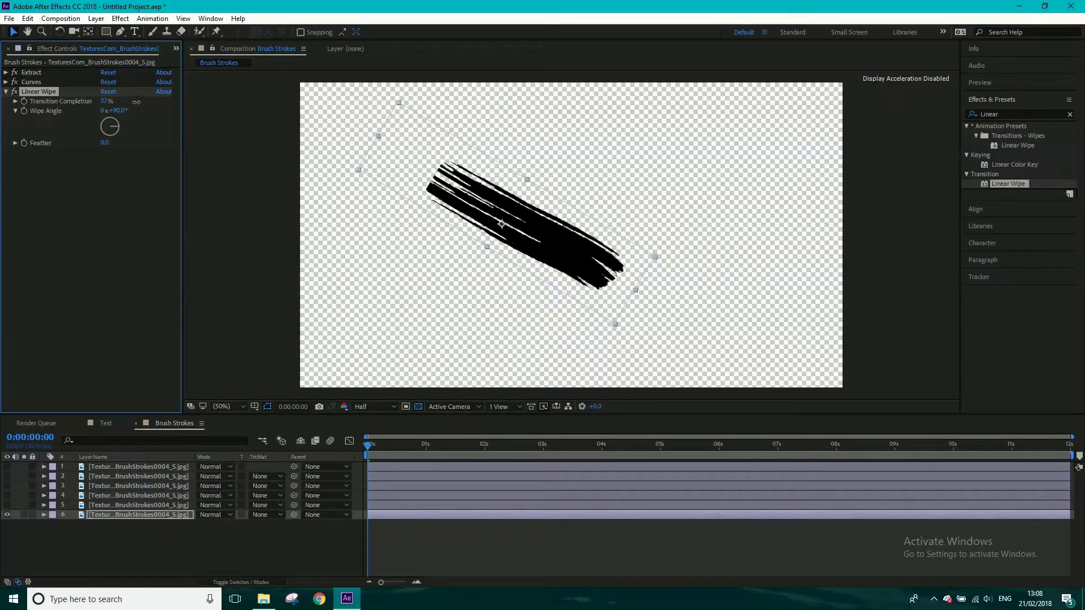
Step: Keyframe layer 6's Transition Completion at 100% on 0:00:00:00 and 0% on 0:00:00:15
{"action": "left_click", "coordinate": [105, 101]}
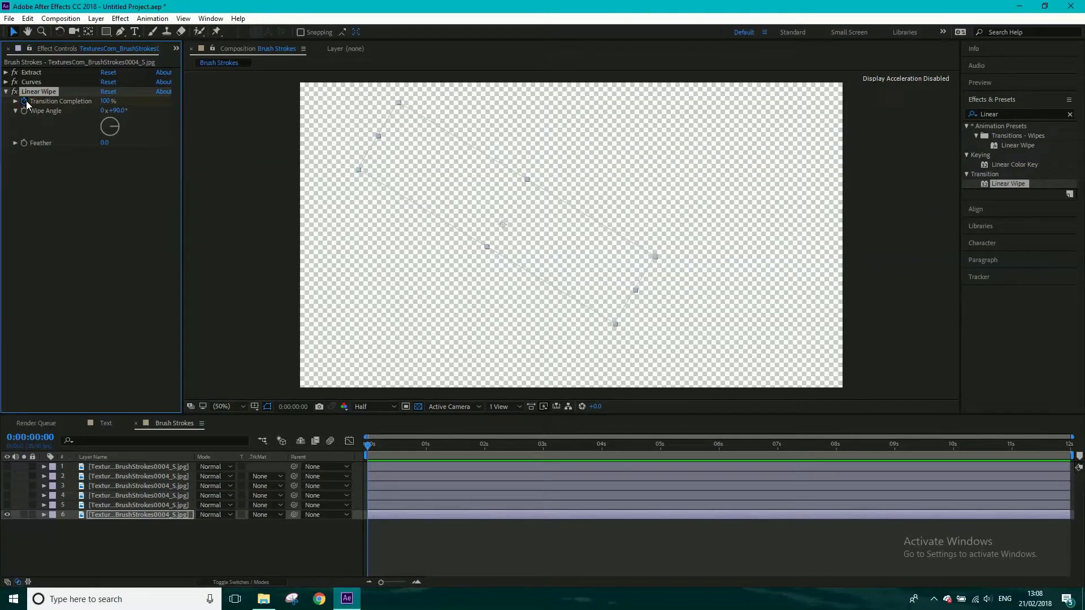
{"action": "key", "text": "Page_Down"}
{"action": "key", "text": "Page_Down"}
{"action": "key", "text": "Page_Down"}
{"action": "key", "text": "Page_Down"}
{"action": "key", "text": "Page_Down"}
{"action": "key", "text": "Page_Down"}
{"action": "key", "text": "Page_Down"}
{"action": "key", "text": "Page_Down"}
{"action": "key", "text": "Page_Down"}
{"action": "key", "text": "Page_Down"}
{"action": "key", "text": "Page_Down"}
{"action": "key", "text": "Page_Down"}
{"action": "key", "text": "Page_Down"}
{"action": "key", "text": "Page_Down"}
{"action": "key", "text": "Page_Down"}
{"action": "left_click", "coordinate": [106, 101]}
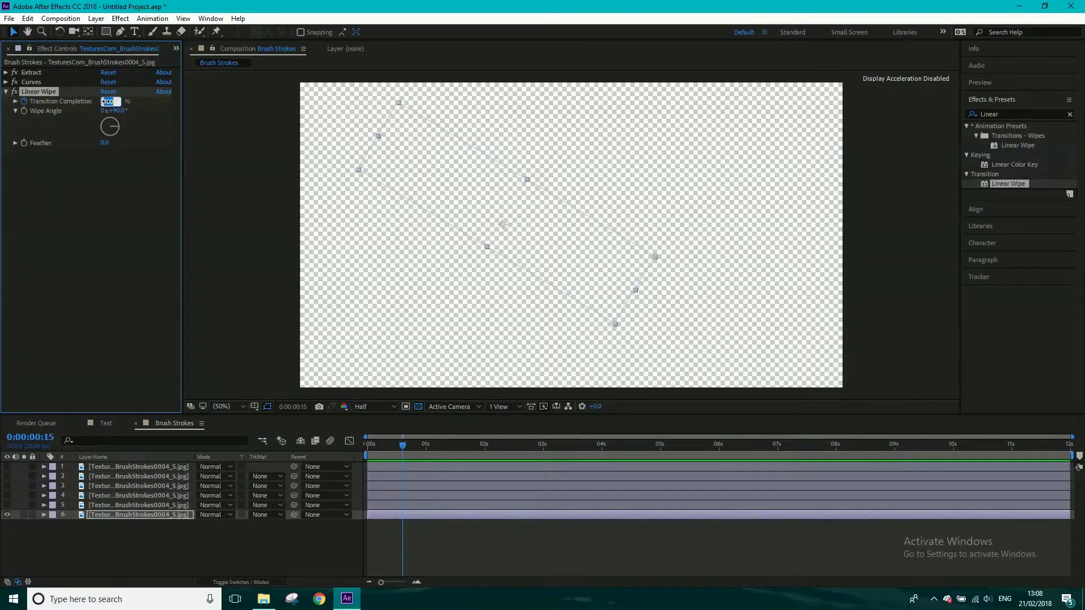
{"action": "type", "text": "0"}
{"action": "key", "text": "Return"}
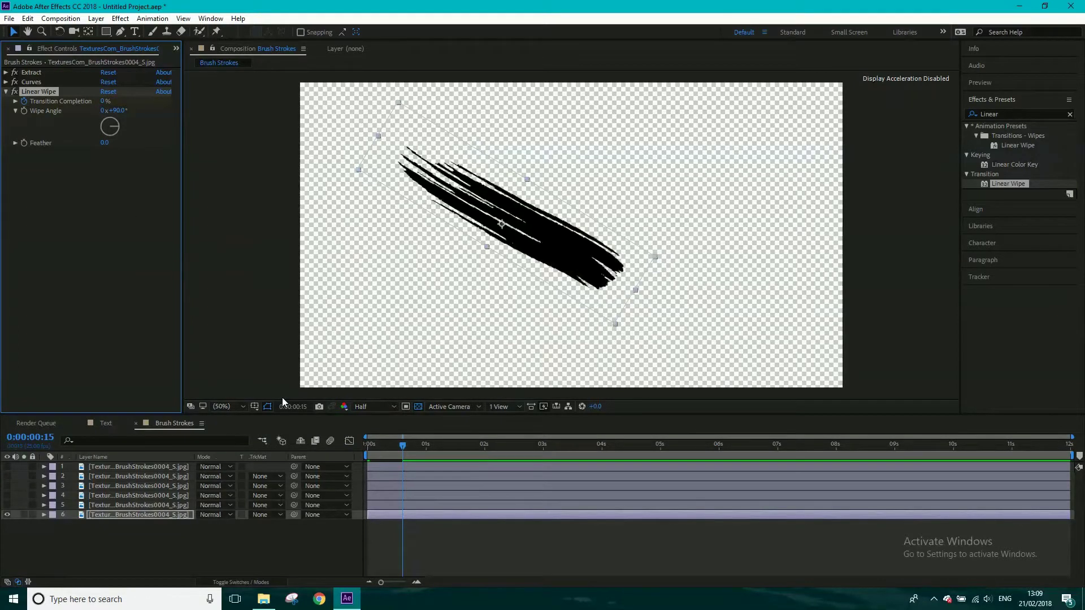
Step: Copy the keyframed Linear Wipe from stroke layer 6 to layer 5 and reveal the pasted keyframes
{"action": "left_click", "coordinate": [414, 517]}
{"action": "key", "text": "u"}
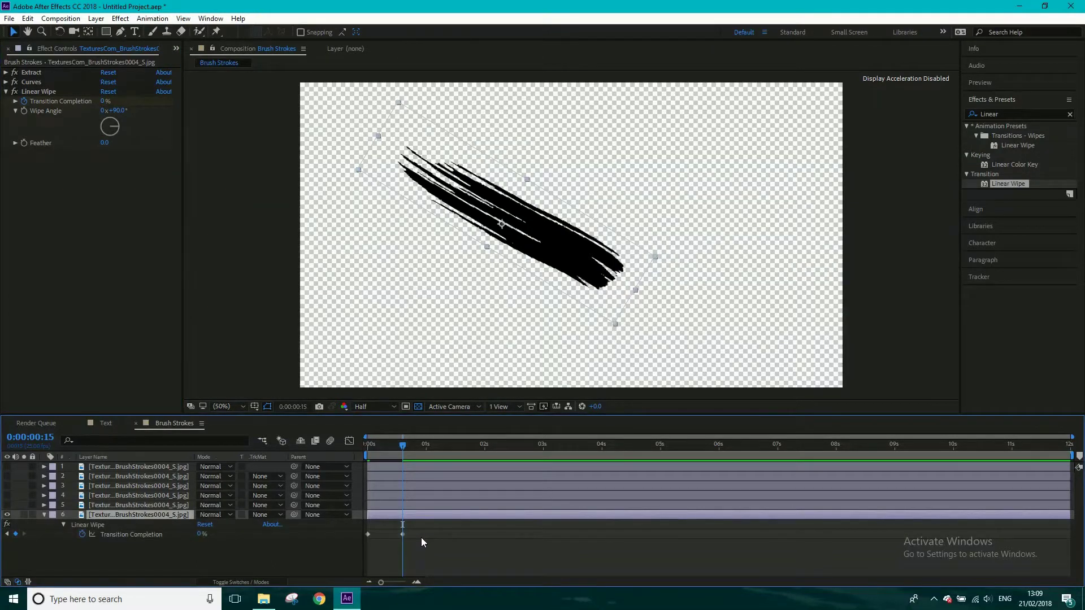
{"action": "left_click", "coordinate": [366, 534]}
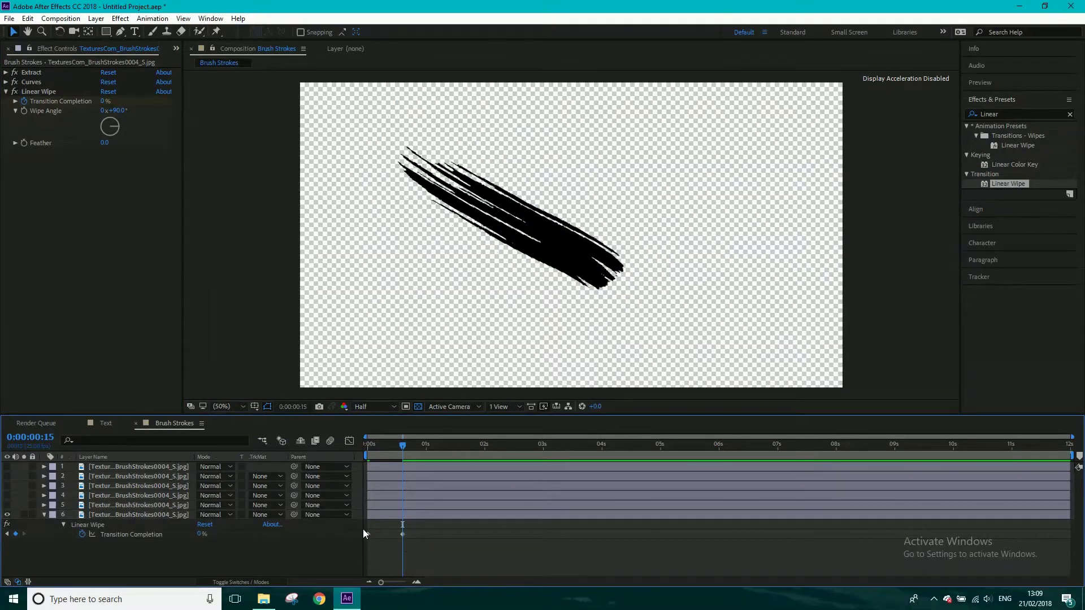
{"action": "left_click", "coordinate": [365, 532]}
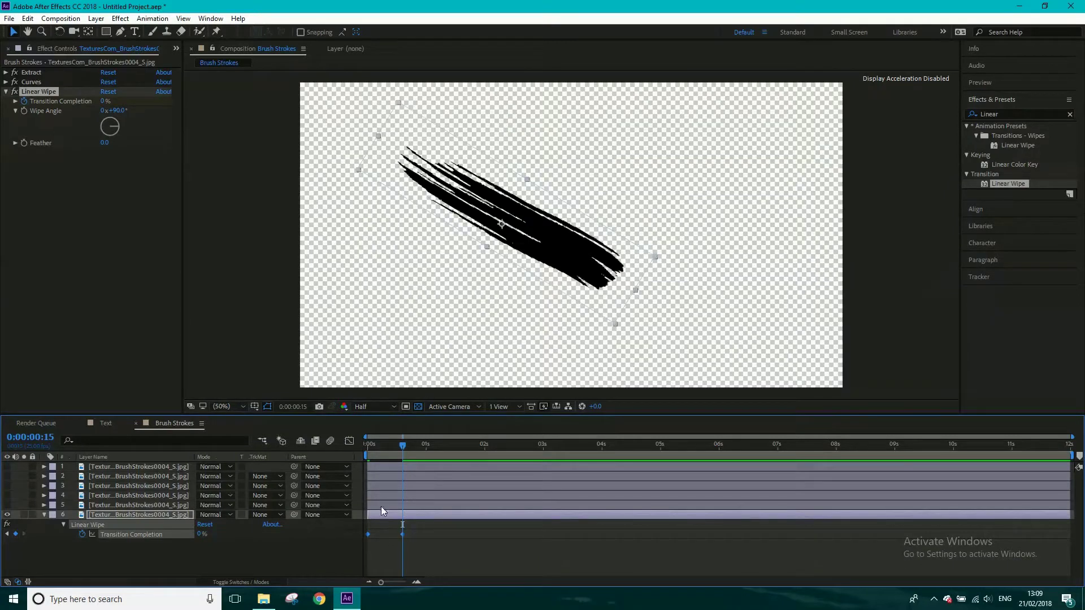
{"action": "left_click", "coordinate": [379, 504]}
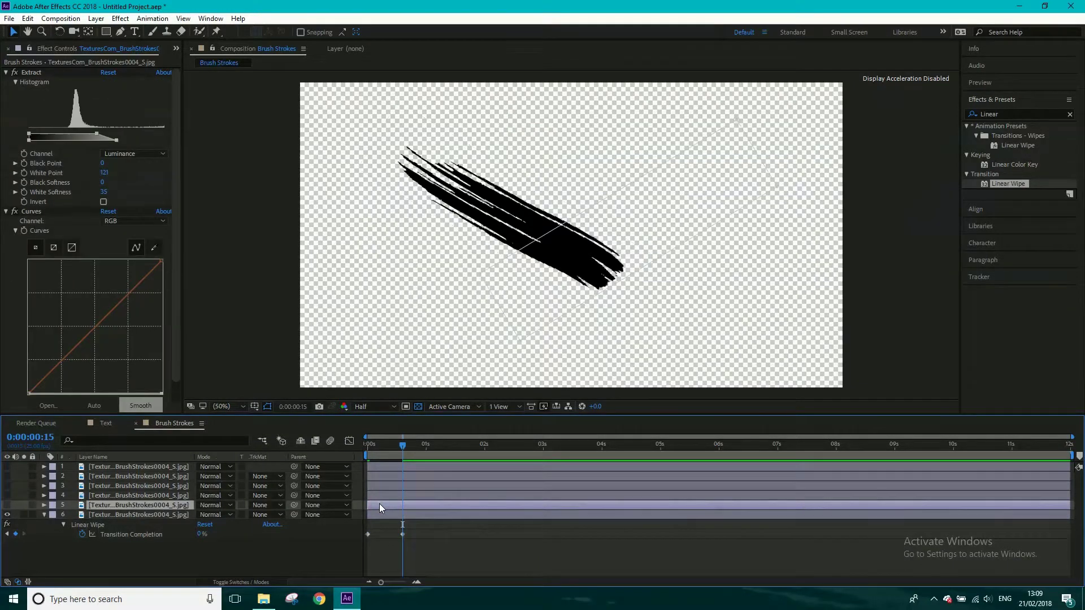
{"action": "left_click", "coordinate": [6, 73]}
{"action": "left_click", "coordinate": [6, 73]}
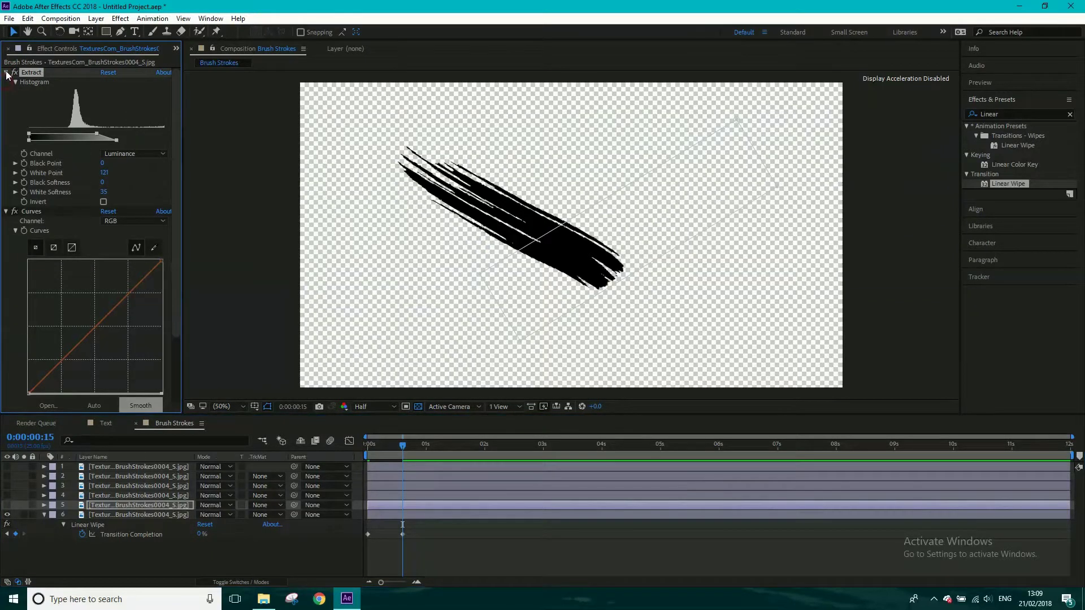
{"action": "left_click", "coordinate": [6, 73]}
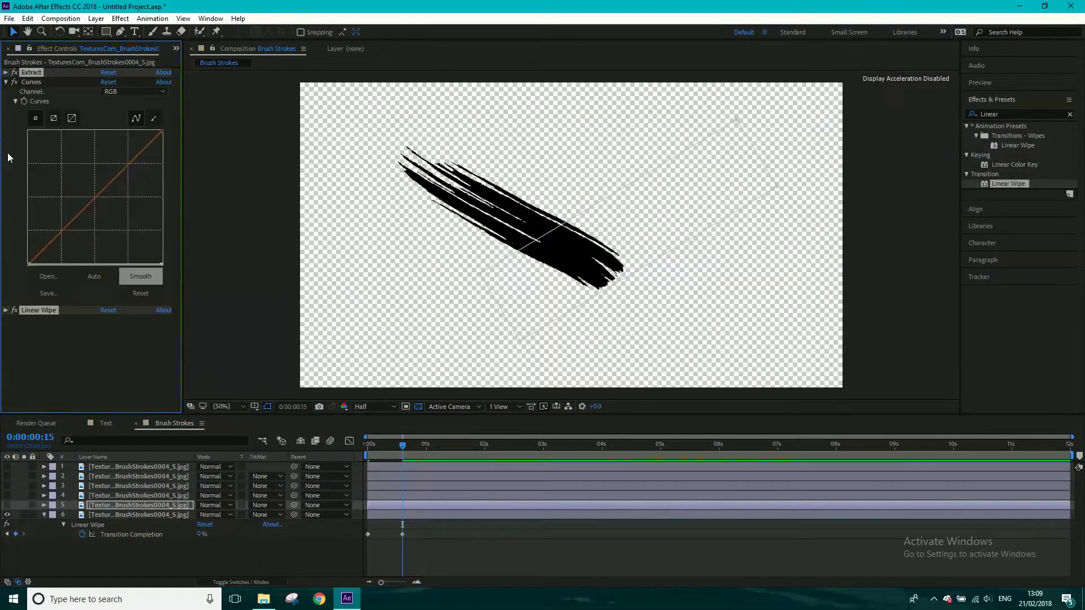
{"action": "left_click", "coordinate": [6, 82]}
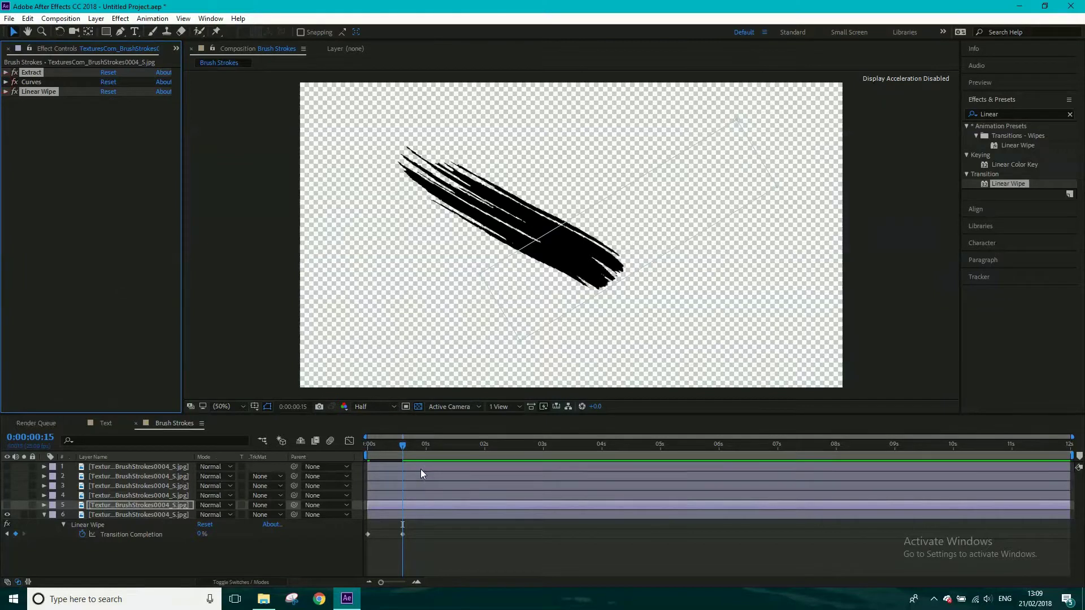
{"action": "key", "text": "u"}
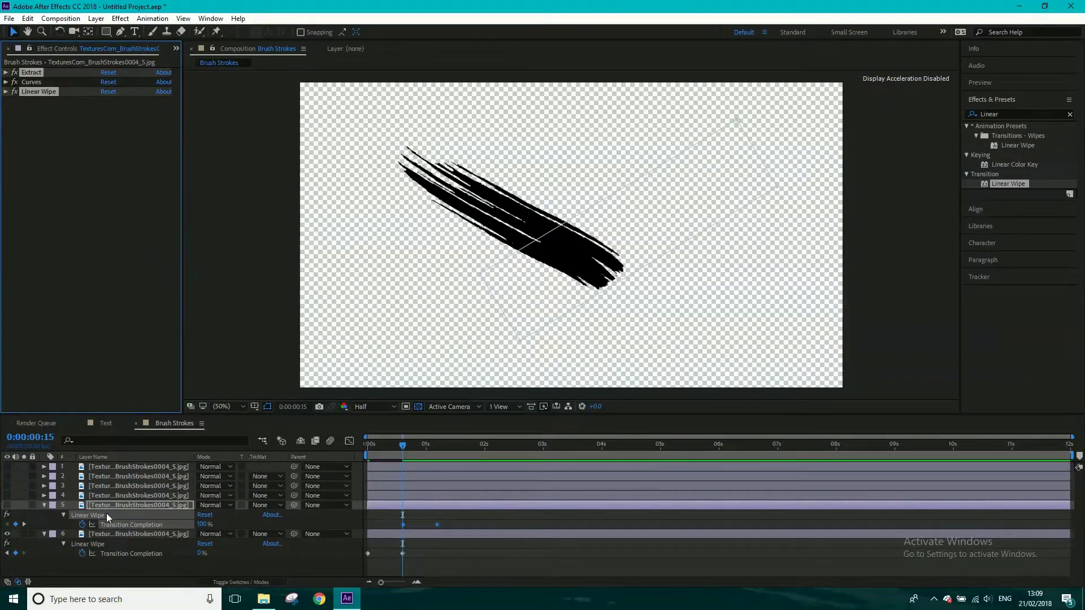
Step: Shift layer 5's wipe keyframes to start at 0:00:00:00 and make the layer visible again
{"action": "left_click", "coordinate": [365, 447]}
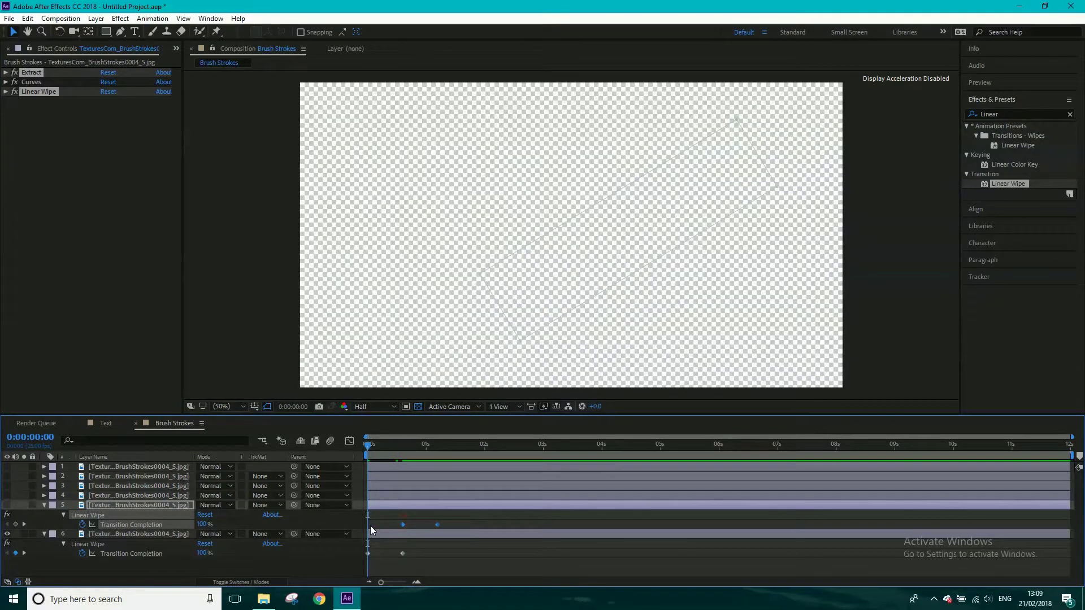
{"action": "left_click_drag", "start_coordinate": [371, 525], "coordinate": [367, 525]}
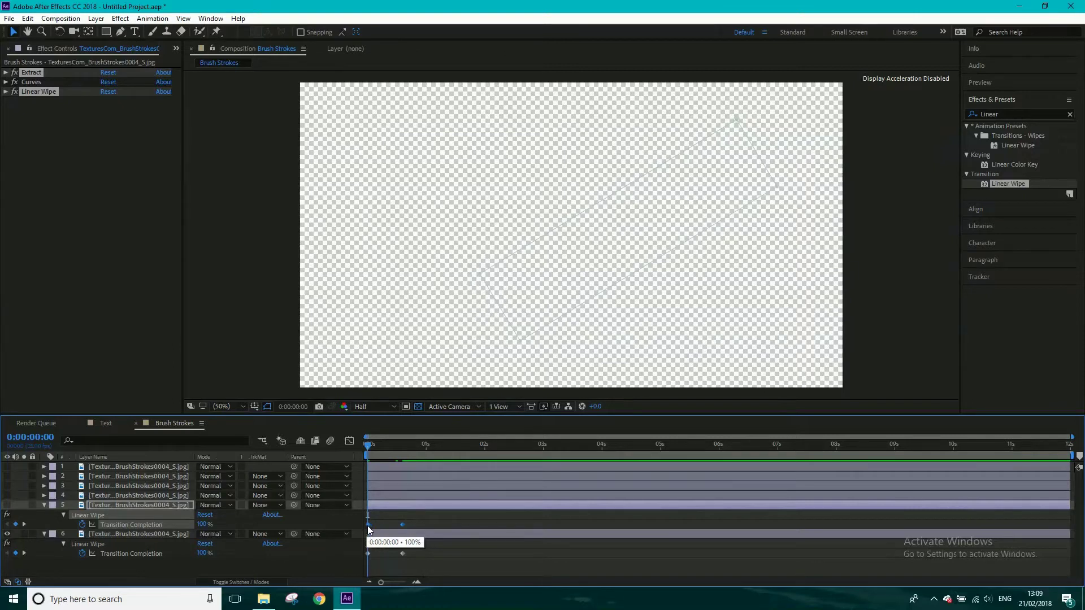
{"action": "left_click", "coordinate": [7, 505]}
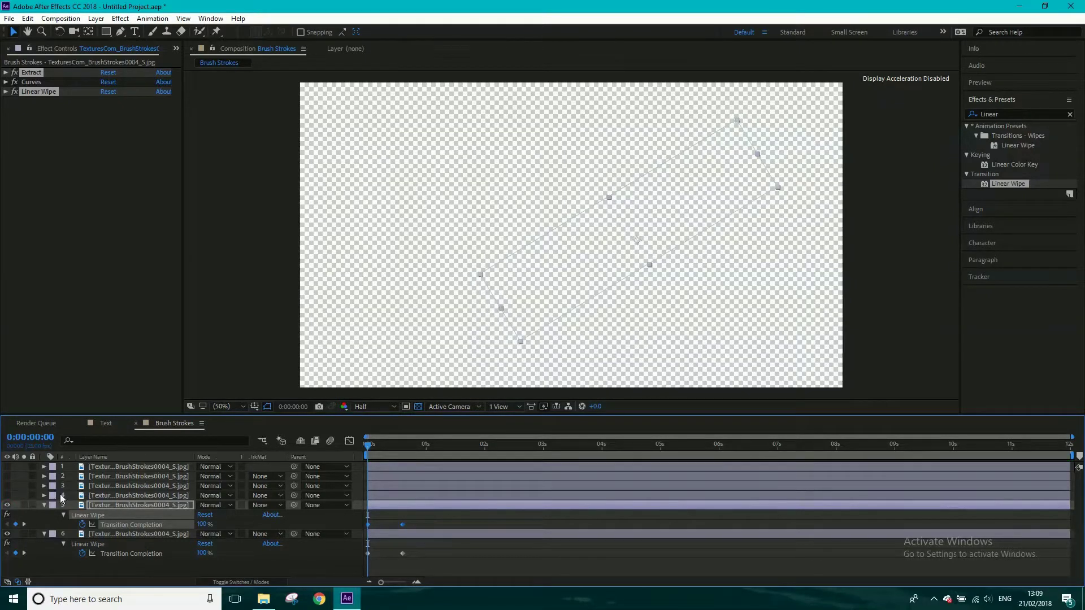
Step: Paste the keyframed Linear Wipe onto stroke layers 1 to 4 at 0:00:00:00
{"action": "left_click", "coordinate": [111, 495]}
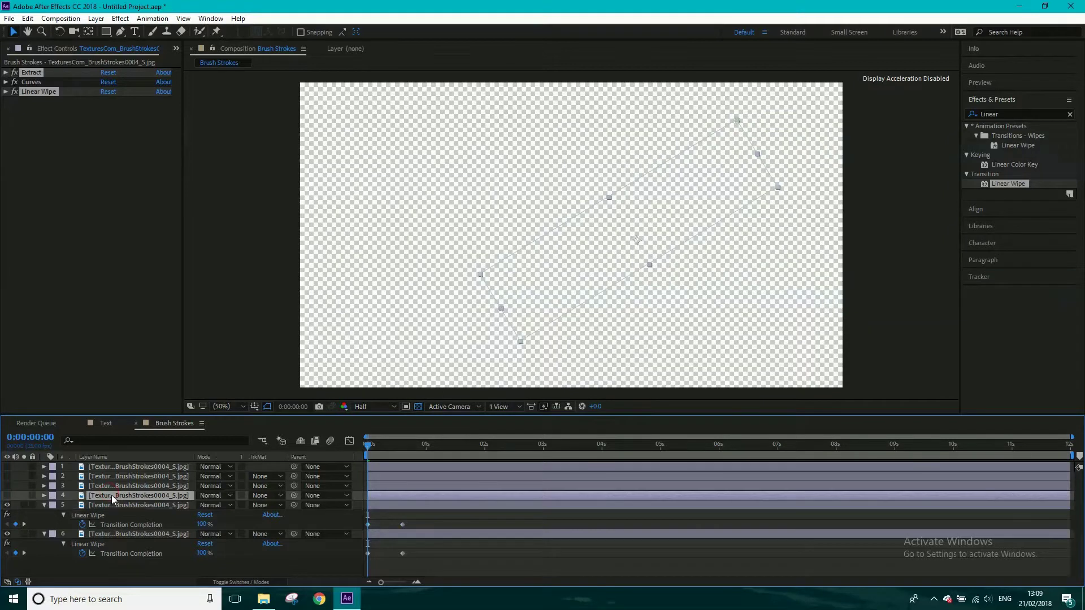
{"action": "left_click", "coordinate": [381, 487]}
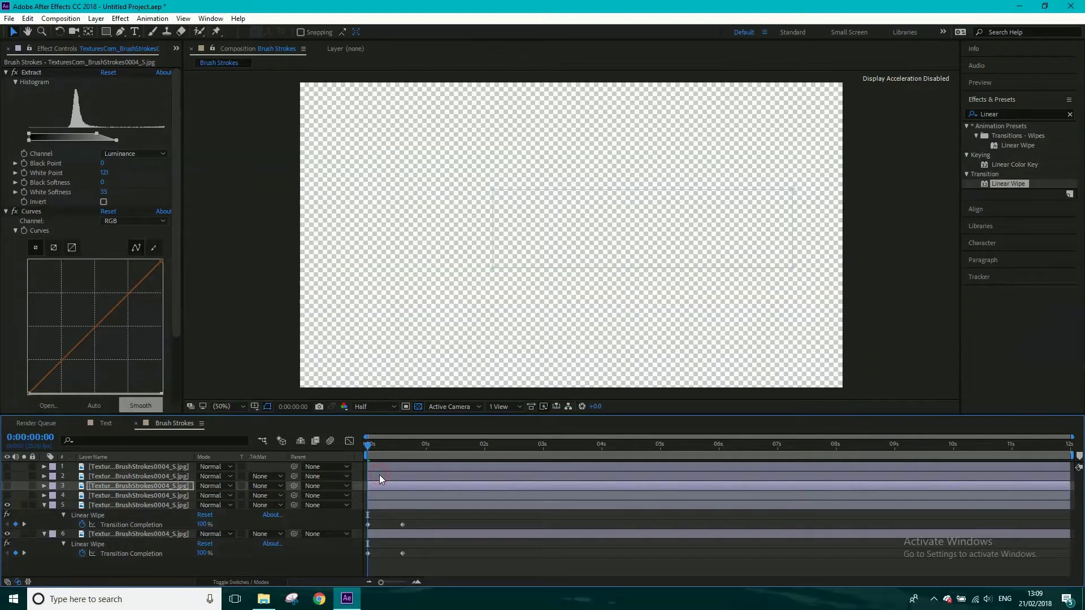
{"action": "left_click", "coordinate": [378, 473]}
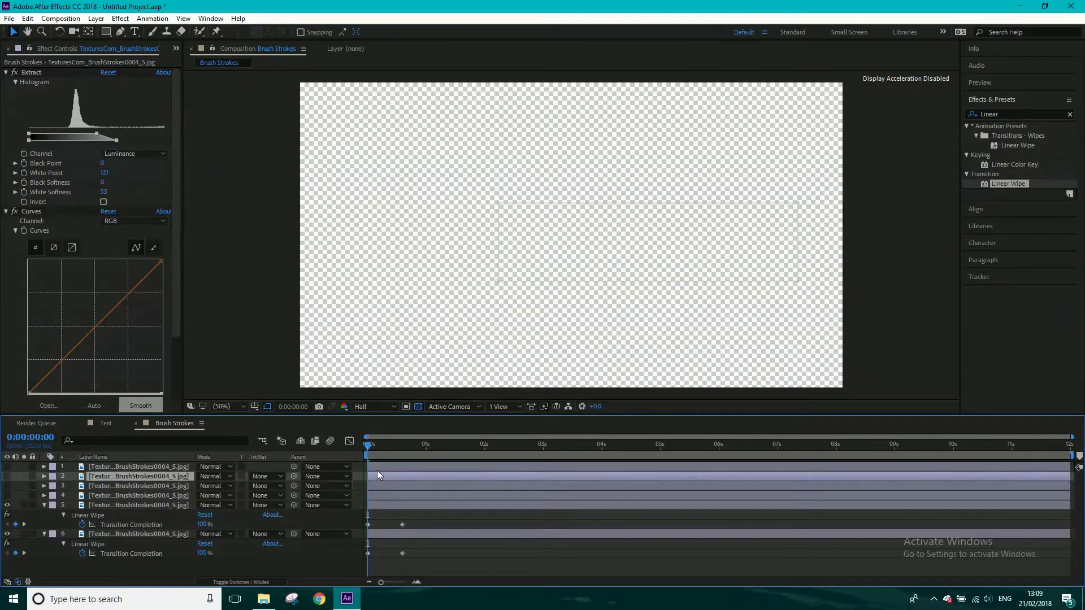
{"action": "left_click", "coordinate": [378, 466]}
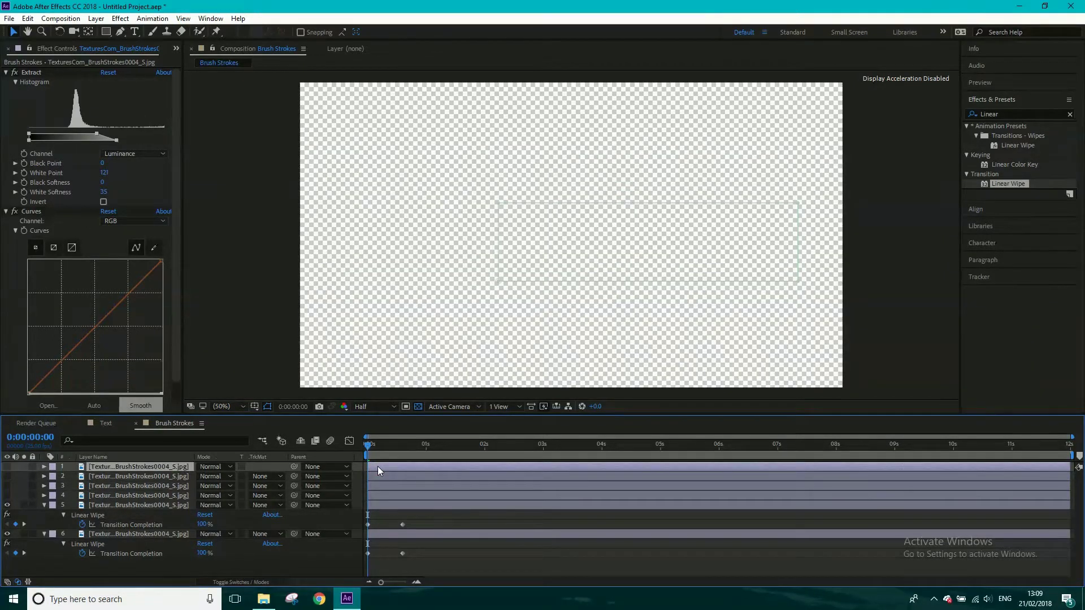
{"action": "left_click", "coordinate": [386, 497], "text": "shift"}
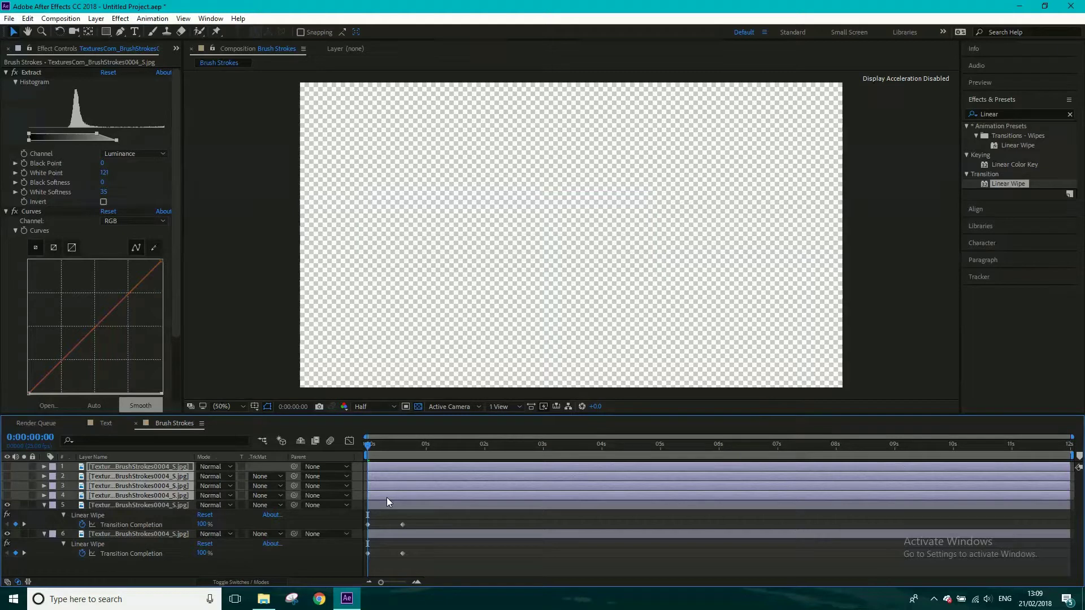
{"action": "key", "text": "ctrl+v"}
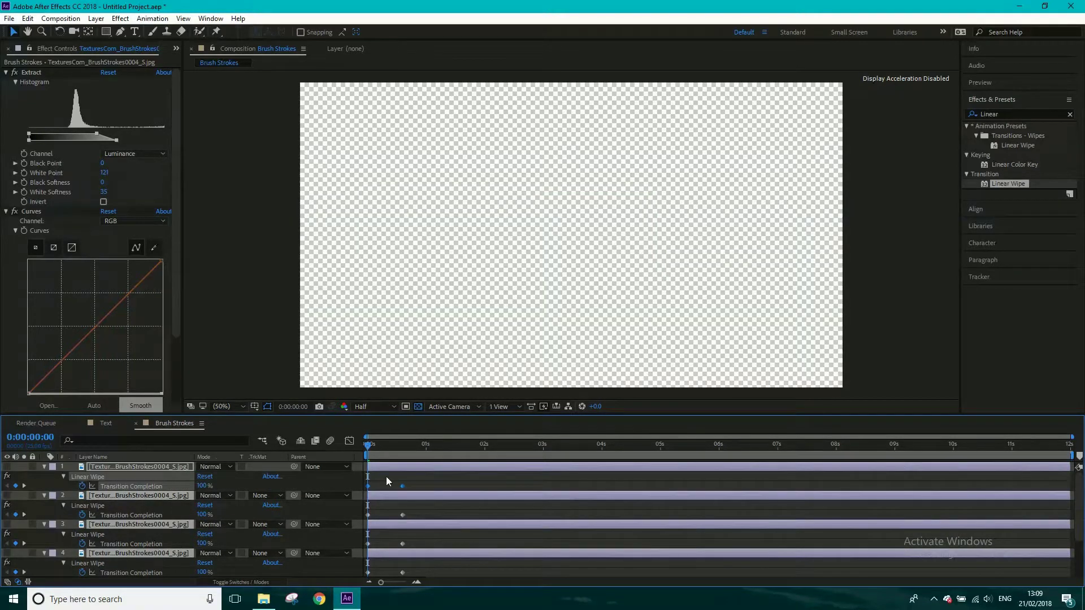
Step: Collapse the stroke layers' properties and move layers 5 and 6 above all the other strokes
{"action": "left_click", "coordinate": [44, 469]}
{"action": "left_click", "coordinate": [45, 506]}
{"action": "left_click", "coordinate": [44, 513]}
{"action": "left_click", "coordinate": [142, 512]}
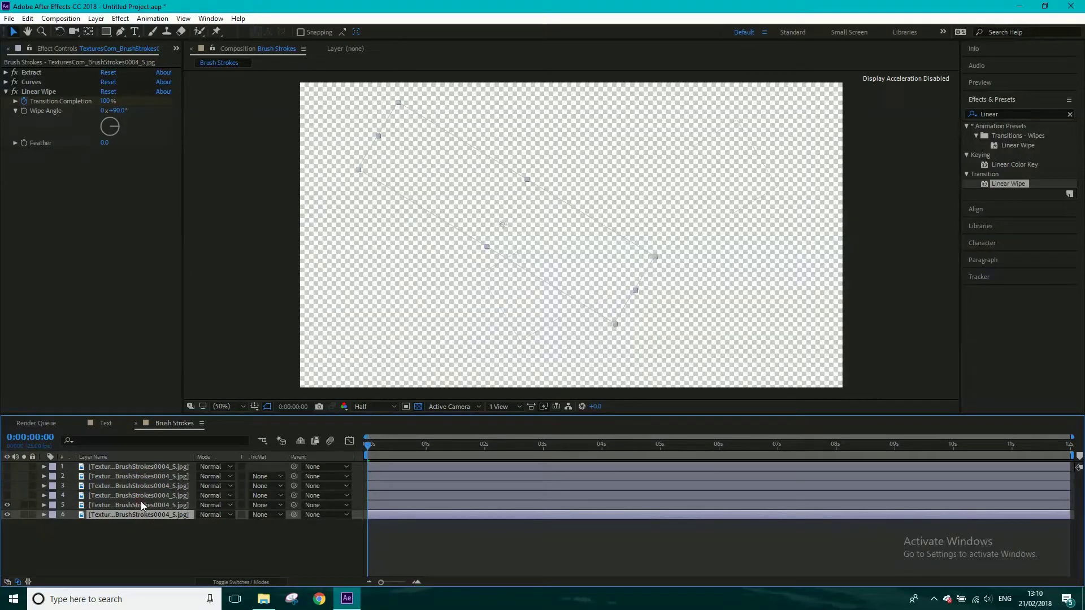
{"action": "left_click", "coordinate": [141, 505]}
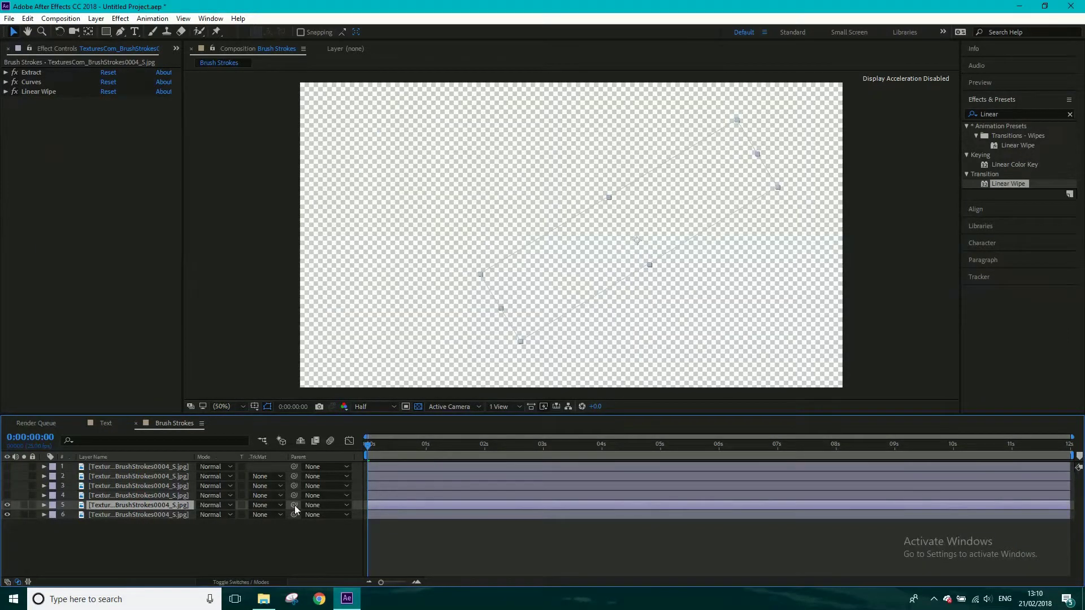
{"action": "left_click", "coordinate": [141, 513], "text": "shift"}
{"action": "left_click_drag", "start_coordinate": [142, 500], "coordinate": [141, 464]}
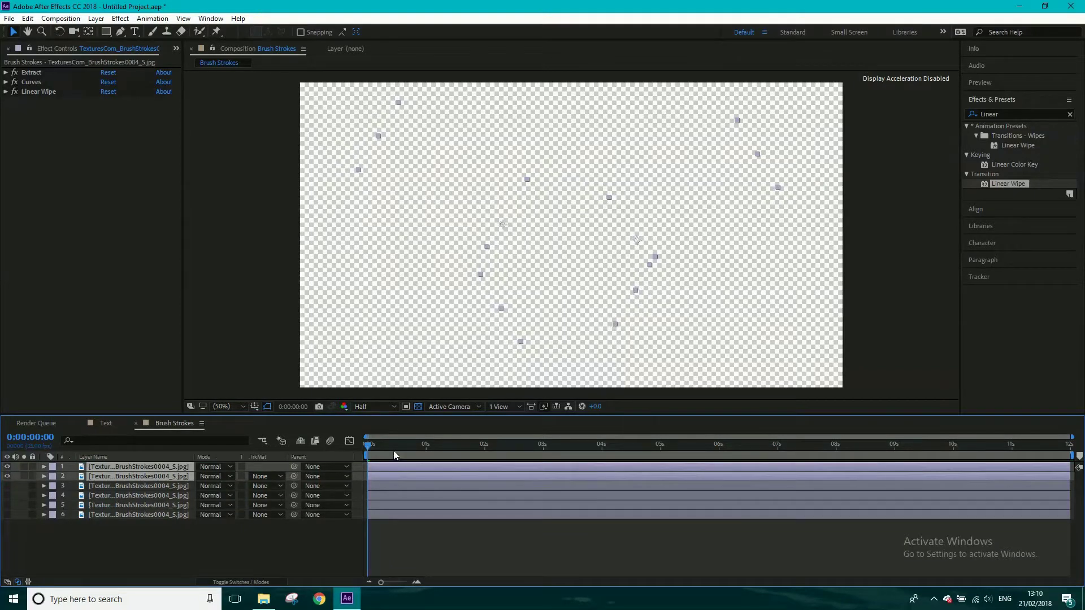
Step: Make the four hidden stroke layers visible and check the wipes at about 0:00:00:11
{"action": "left_click", "coordinate": [8, 485]}
{"action": "left_click_drag", "start_coordinate": [7, 505], "coordinate": [7, 515]}
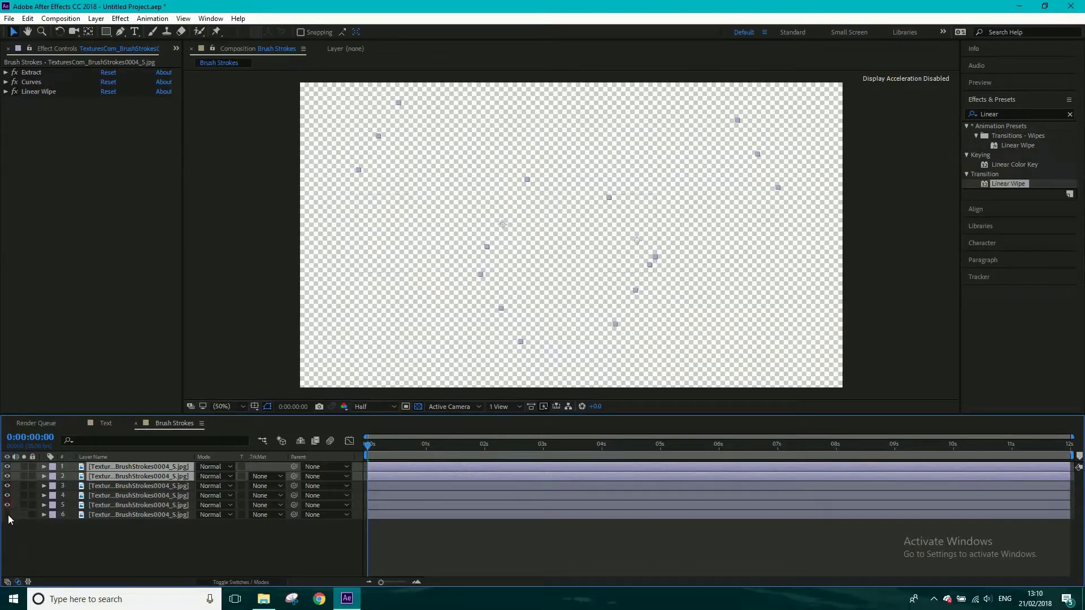
{"action": "left_click", "coordinate": [395, 446]}
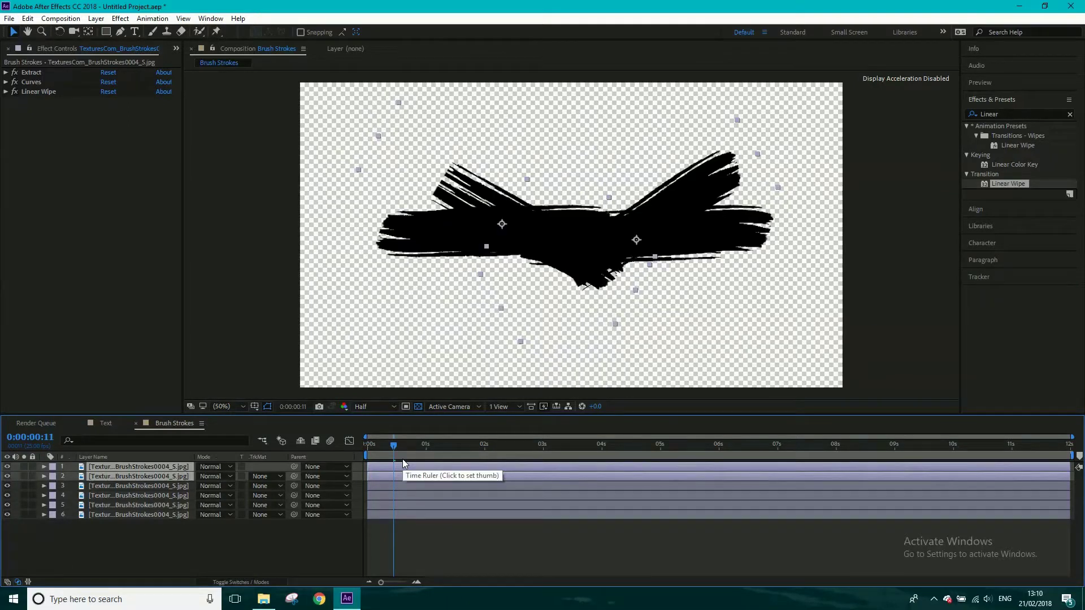
{"action": "left_click", "coordinate": [376, 445]}
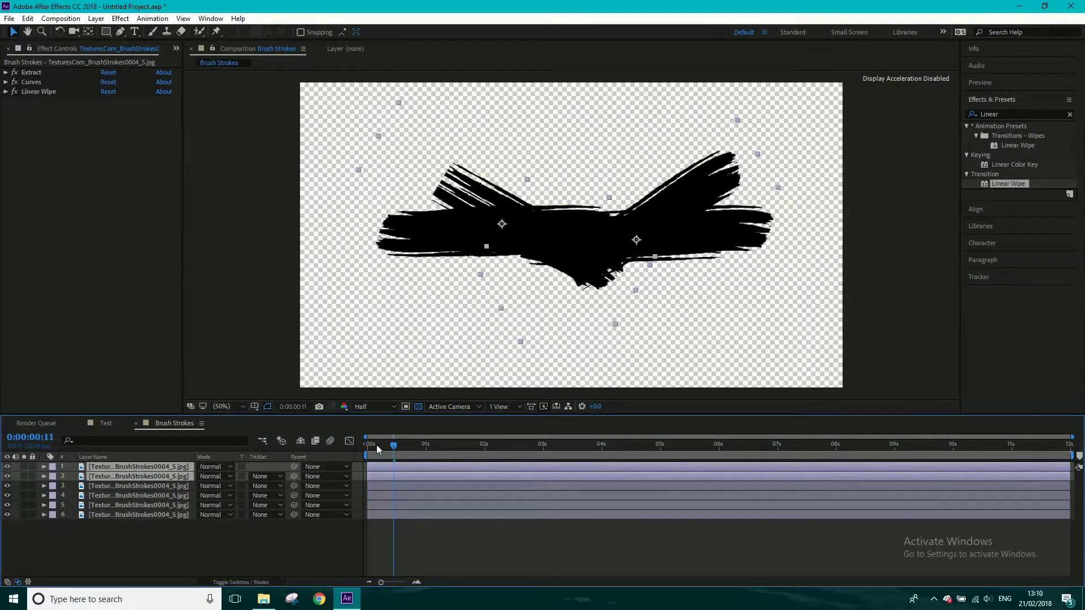
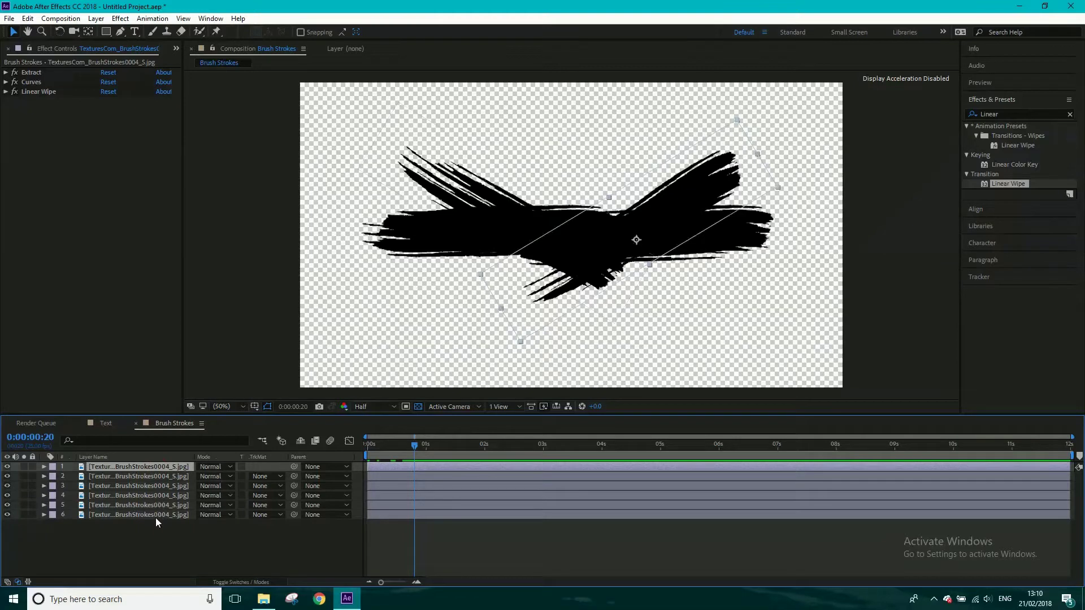
Step: Trim all six stroke layers to end at 0:00:00:20 and sequence them one after another without overlap
{"action": "left_click", "coordinate": [154, 514], "text": "shift"}
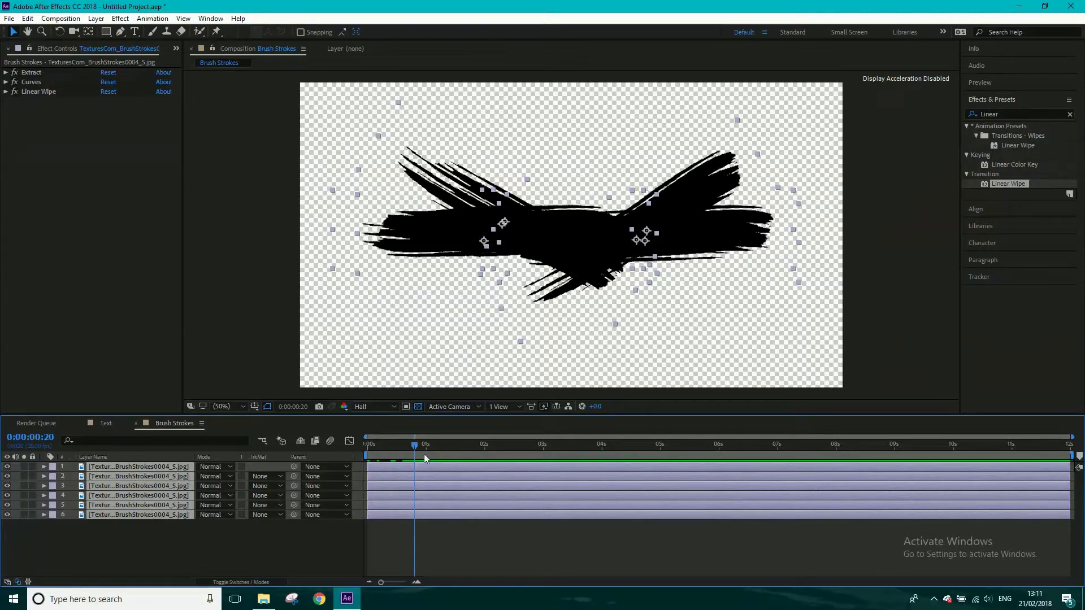
{"action": "key", "text": "alt+bracketright"}
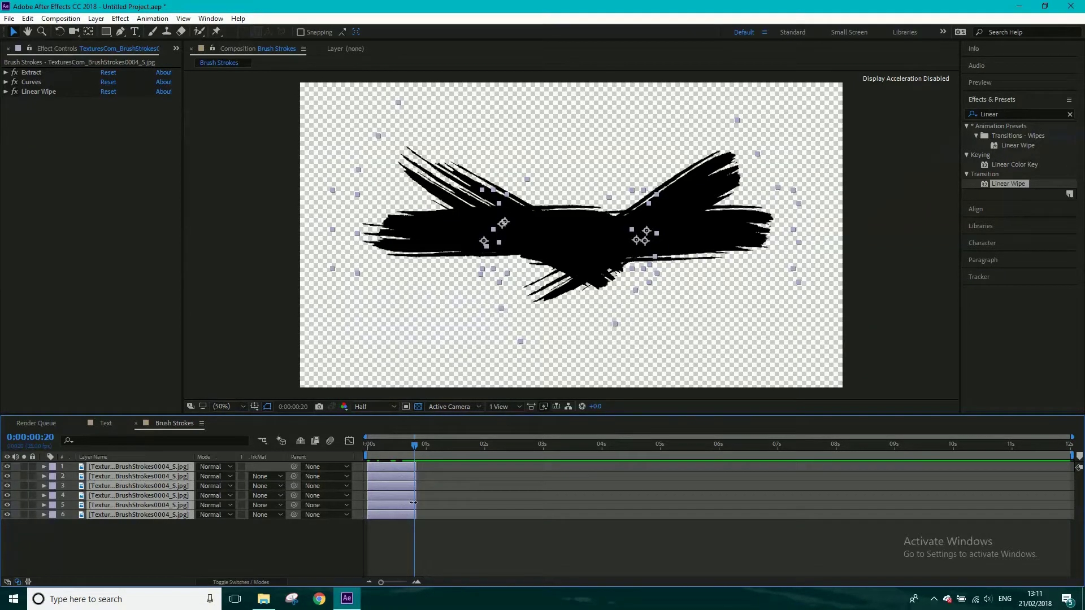
{"action": "right_click", "coordinate": [137, 466]}
{"action": "mouse_move", "coordinate": [201, 292]}
{"action": "left_click", "coordinate": [320, 389]}
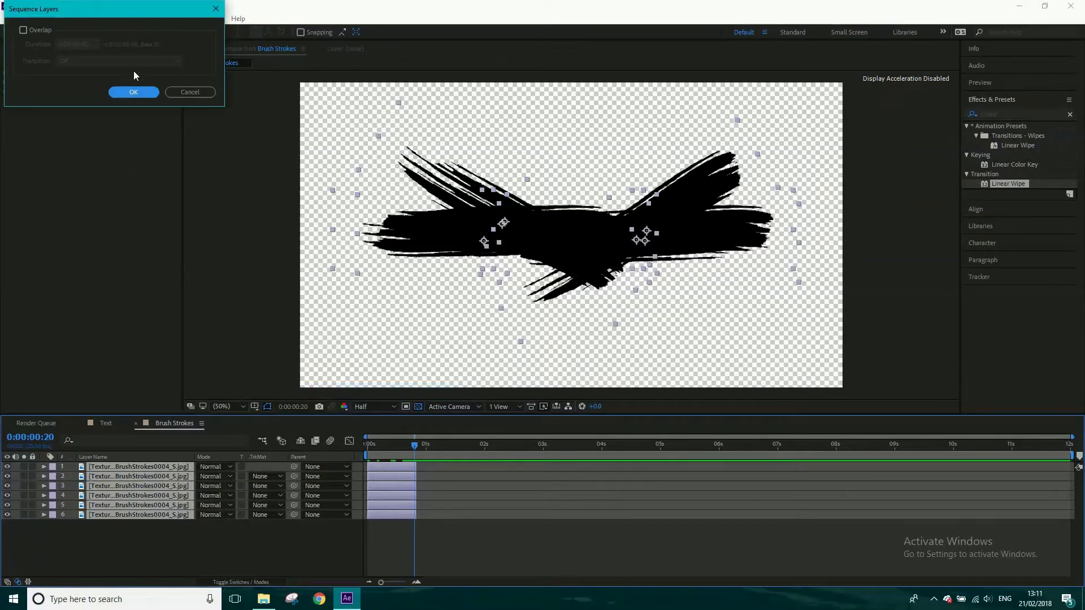
{"action": "left_click", "coordinate": [135, 95]}
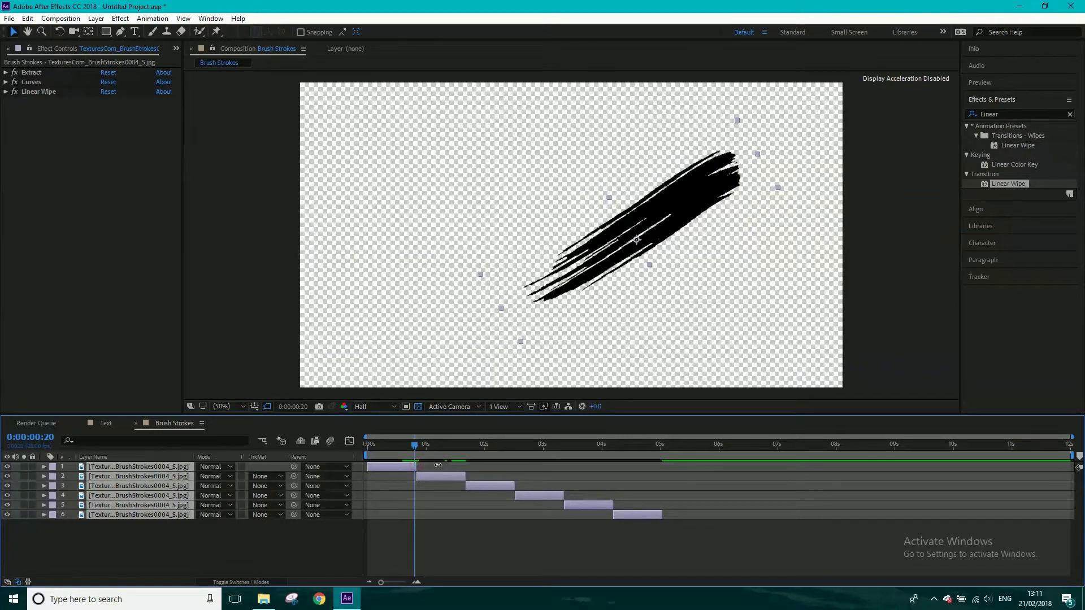
Step: Extend all six sequenced stroke layers to the end of the composition and check the frame at 0:00:01:07
{"action": "left_click_drag", "start_coordinate": [669, 460], "coordinate": [905, 473]}
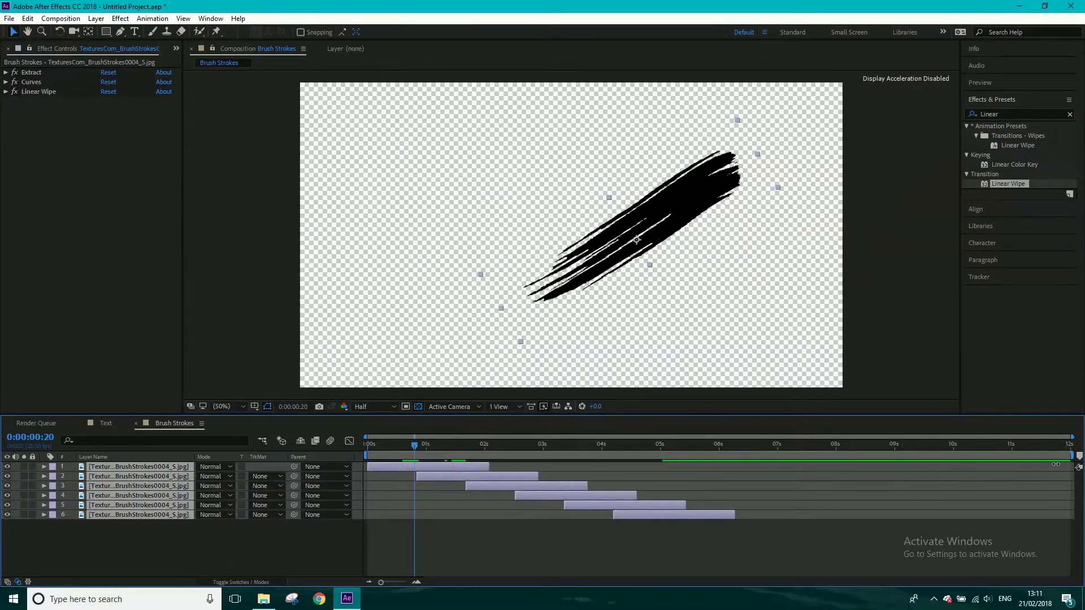
{"action": "left_click_drag", "start_coordinate": [1079, 467], "coordinate": [1079, 467]}
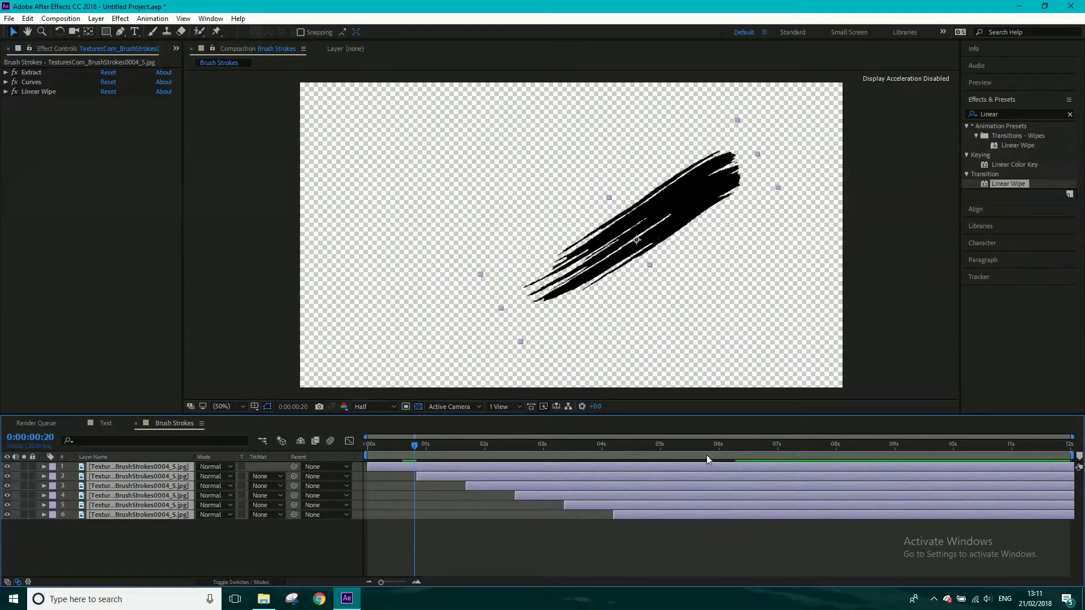
{"action": "left_click", "coordinate": [442, 443]}
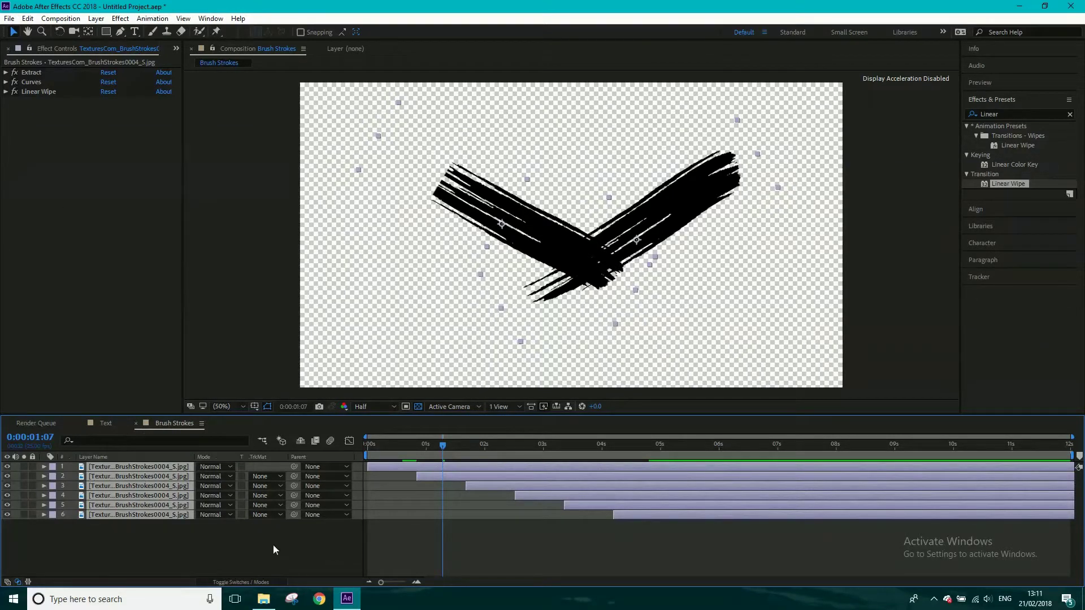
Step: Create a new composition named Final with the HDTV 1080 25 preset and a duration of 0:00:12:00
{"action": "left_click", "coordinate": [106, 424]}
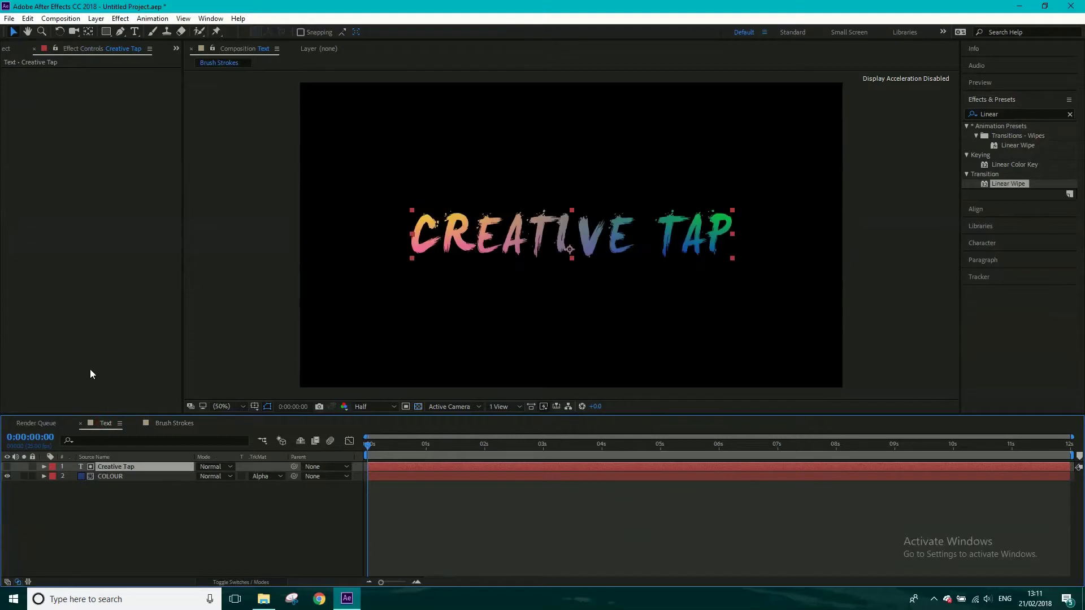
{"action": "left_click", "coordinate": [9, 50]}
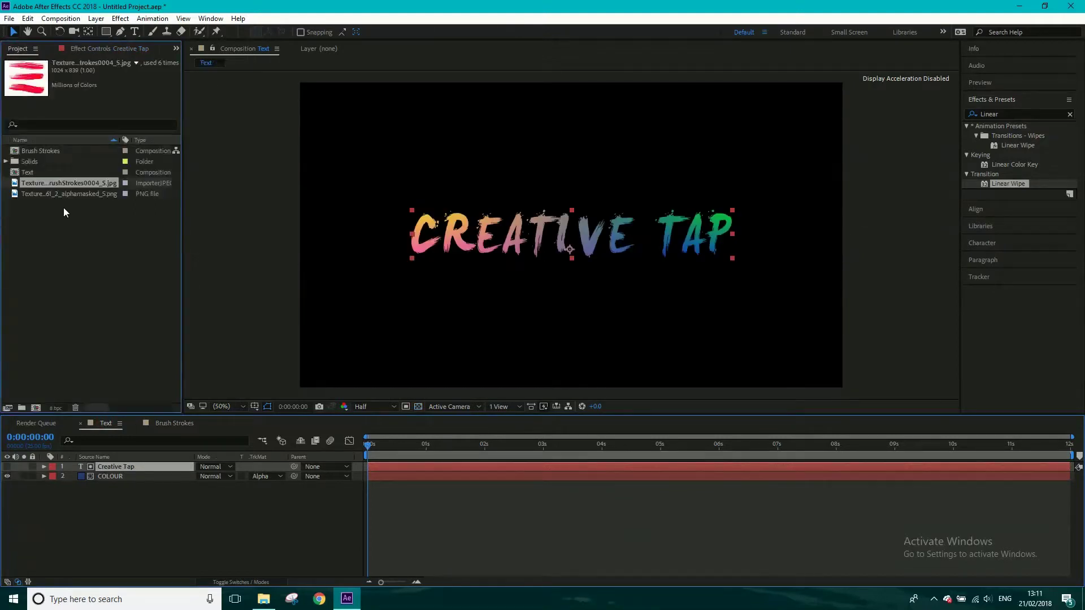
{"action": "left_click", "coordinate": [35, 408]}
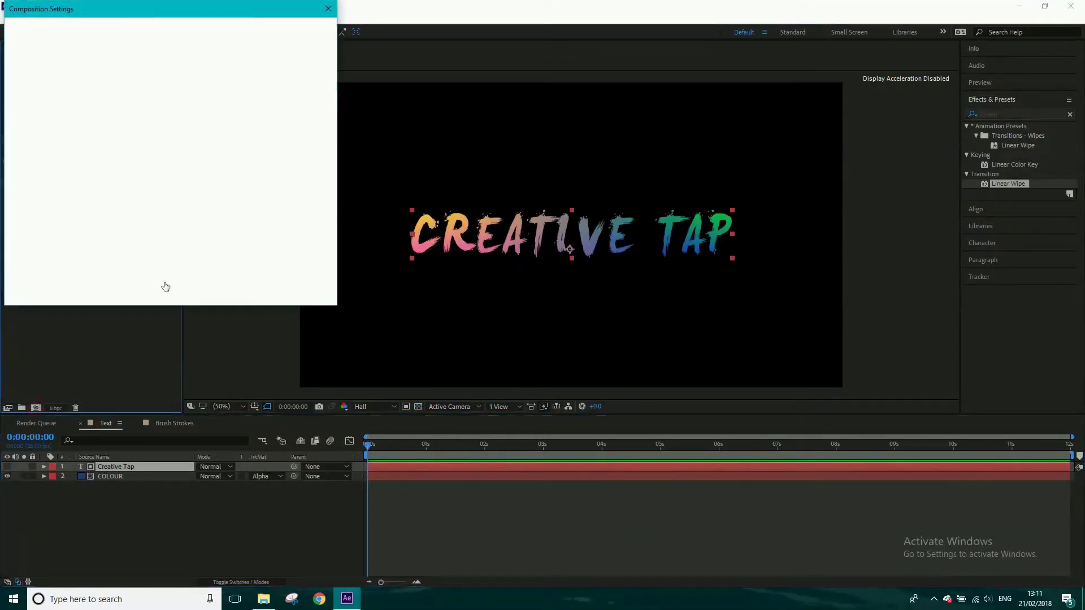
{"action": "type", "text": "Final"}
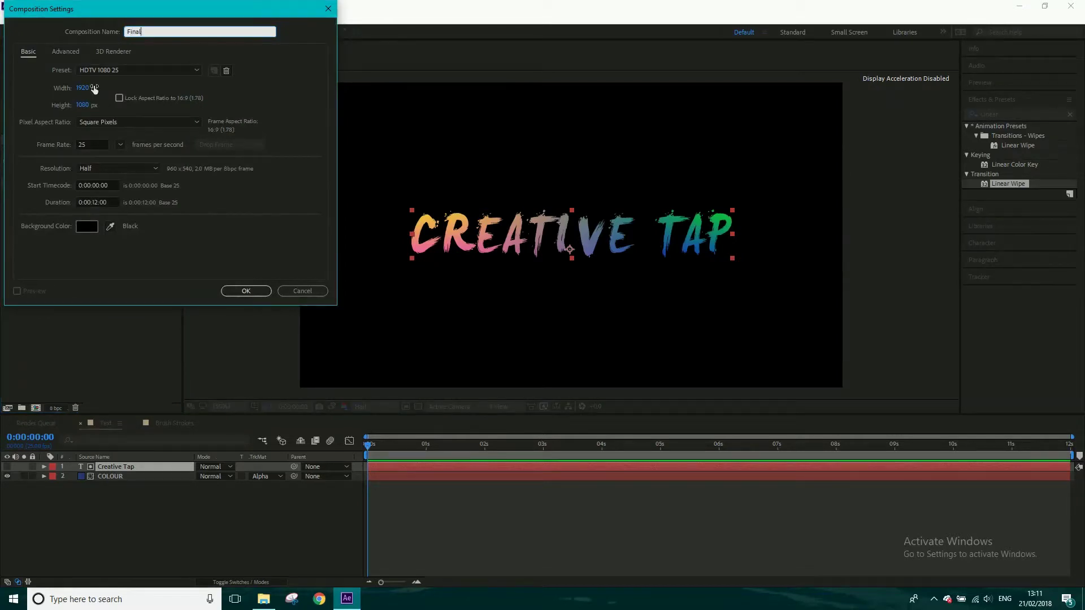
{"action": "left_click", "coordinate": [237, 290]}
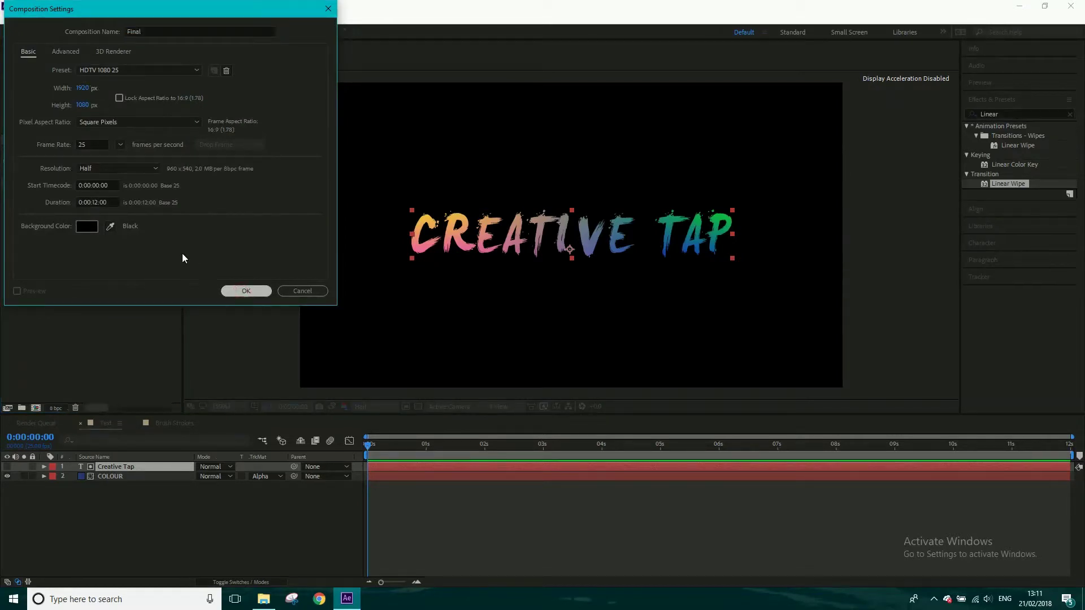
Step: Place the stained paper texture in the Final composition at 215% scale, with the Text composition above it
{"action": "left_click_drag", "start_coordinate": [46, 207], "coordinate": [95, 509]}
{"action": "key", "text": "s"}
{"action": "left_click_drag", "start_coordinate": [221, 477], "coordinate": [281, 476]}
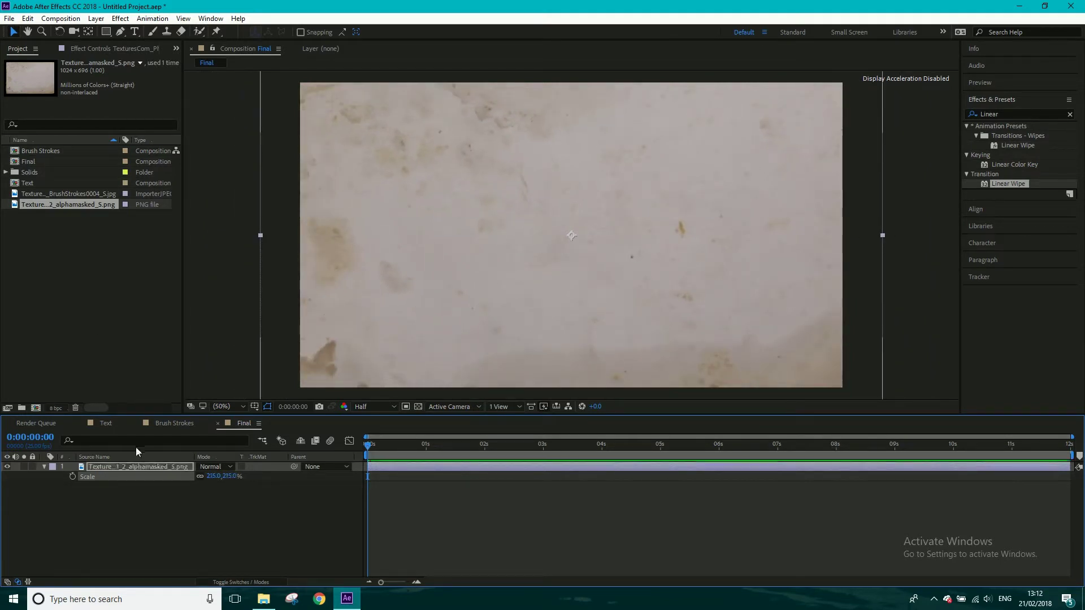
{"action": "left_click_drag", "start_coordinate": [38, 183], "coordinate": [104, 465]}
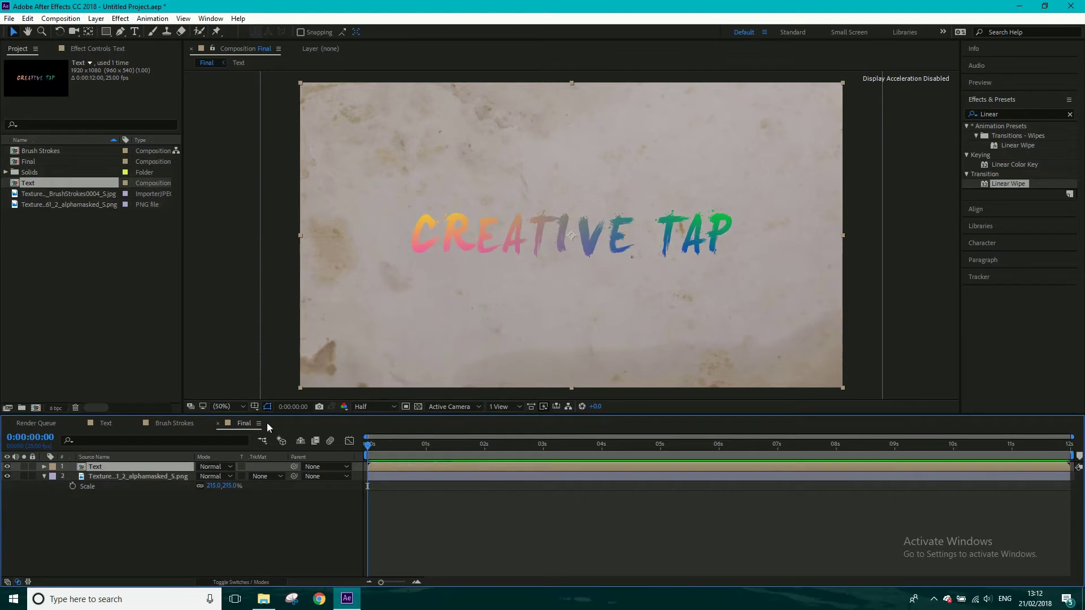
Step: Apply the Curves effect to the Text layer and bend its RGB curve down at two points to darken the title
{"action": "left_click", "coordinate": [134, 478]}
{"action": "left_click", "coordinate": [1004, 114]}
{"action": "type", "text": "cur"}
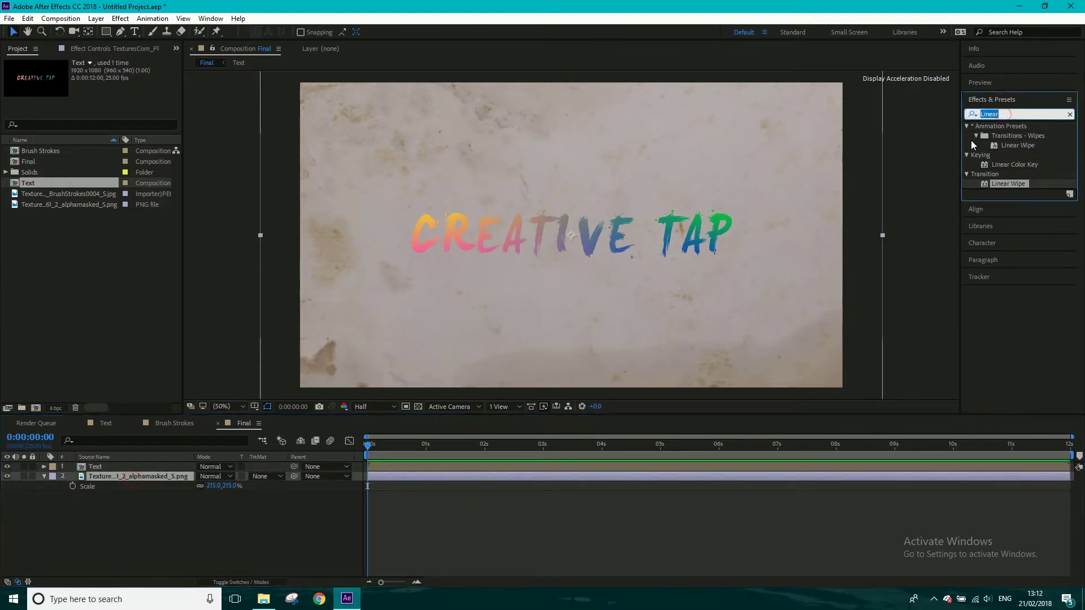
{"action": "type", "text": "ves"}
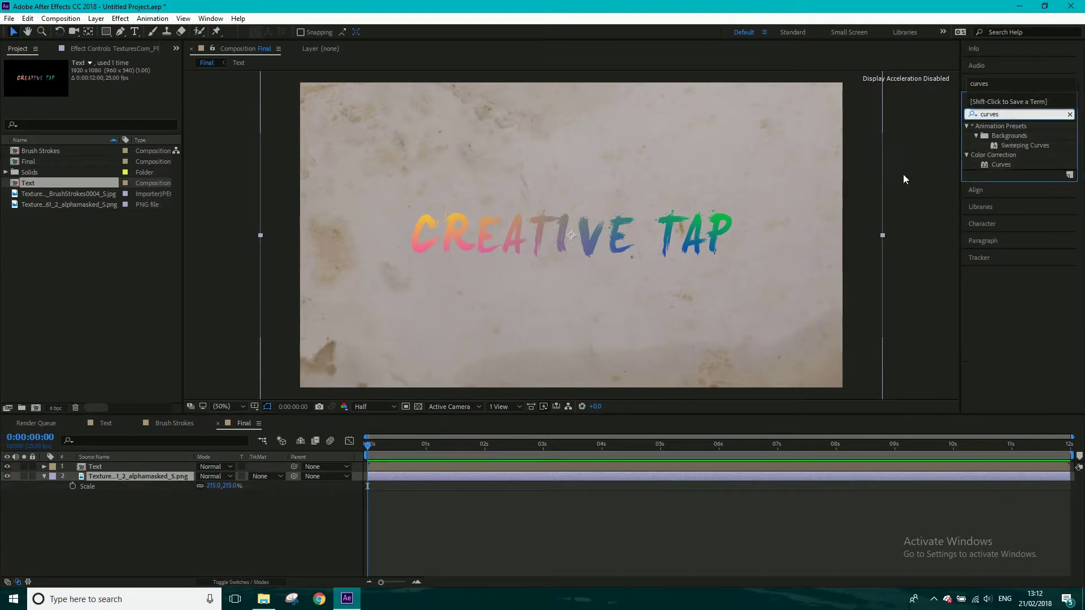
{"action": "left_click_drag", "start_coordinate": [1005, 165], "coordinate": [787, 166]}
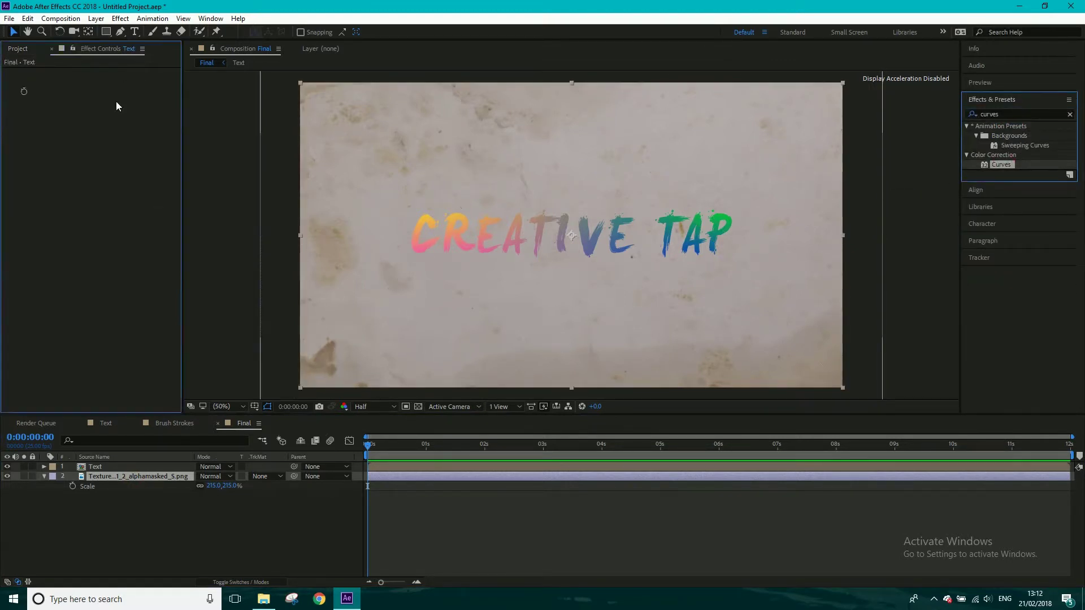
{"action": "left_click_drag", "start_coordinate": [76, 213], "coordinate": [77, 215]}
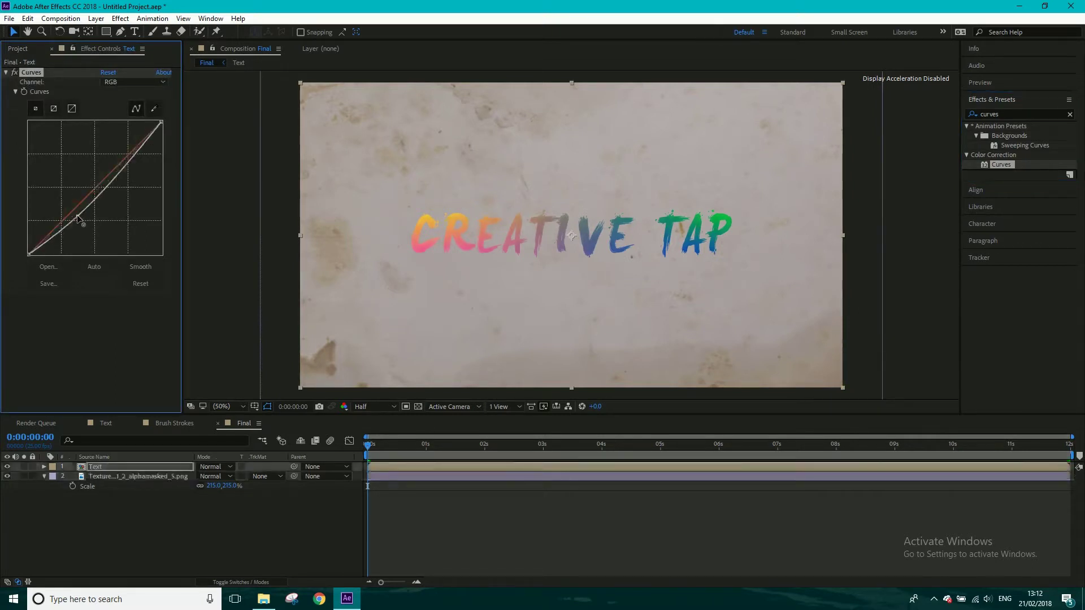
{"action": "left_click_drag", "start_coordinate": [77, 219], "coordinate": [79, 224]}
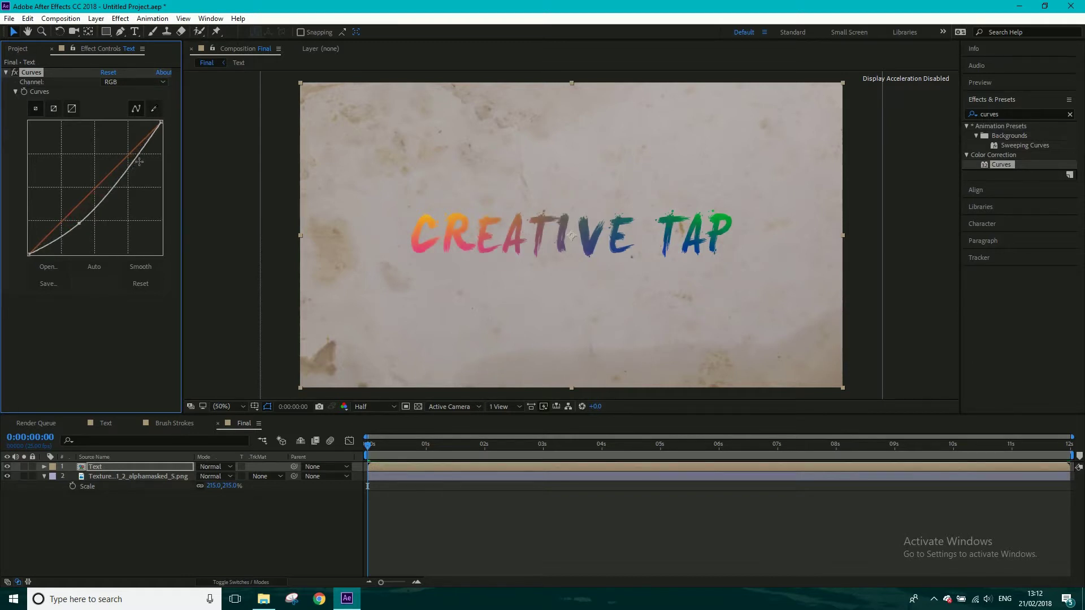
{"action": "left_click_drag", "start_coordinate": [138, 162], "coordinate": [139, 164]}
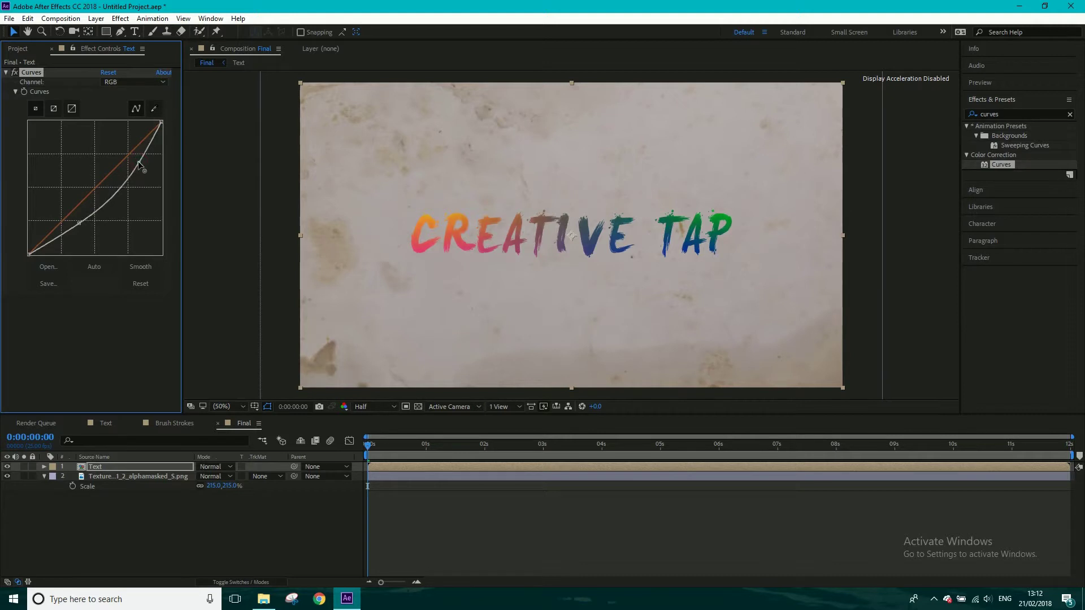
Step: Apply the Curves effect to the paper texture layer and pull the middle of its RGB curve slightly down
{"action": "left_click", "coordinate": [117, 477]}
{"action": "left_click_drag", "start_coordinate": [987, 164], "coordinate": [877, 476]}
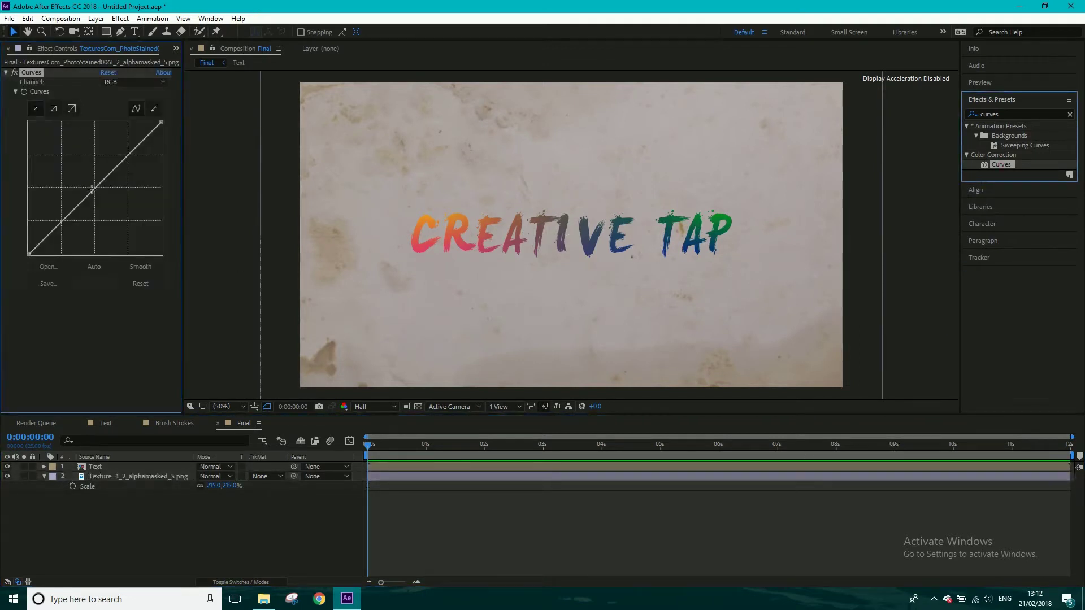
{"action": "left_click_drag", "start_coordinate": [95, 189], "coordinate": [97, 195]}
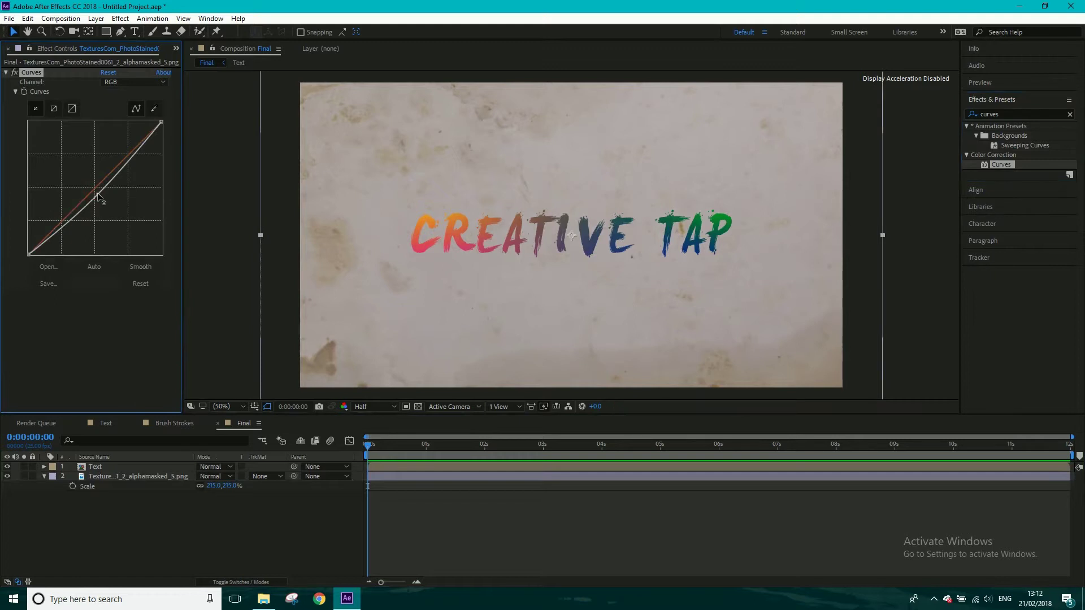
Step: Try pulling the middle of the paper texture's RGB curve slightly further down, and undo that change
{"action": "left_click_drag", "start_coordinate": [98, 195], "coordinate": [99, 197]}
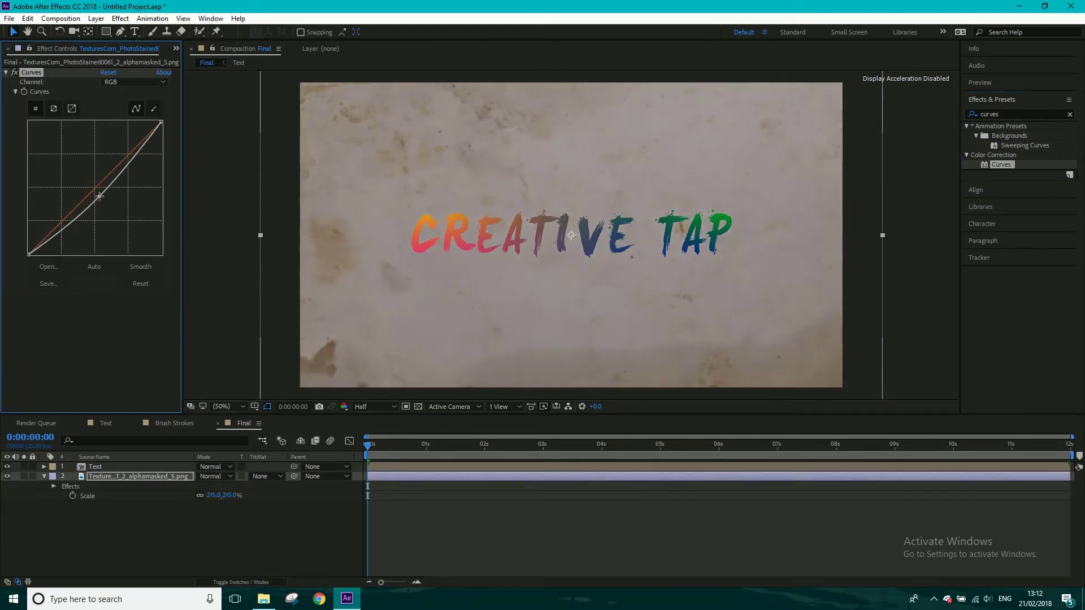
{"action": "key", "text": "ctrl+z"}
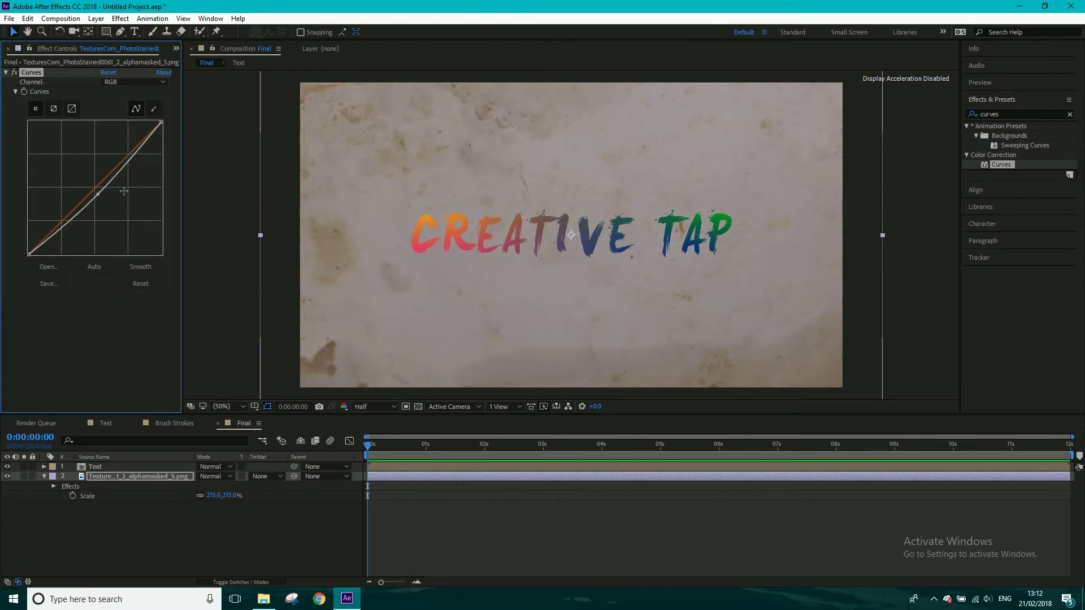
{"action": "left_click", "coordinate": [6, 73]}
{"action": "left_click", "coordinate": [117, 532]}
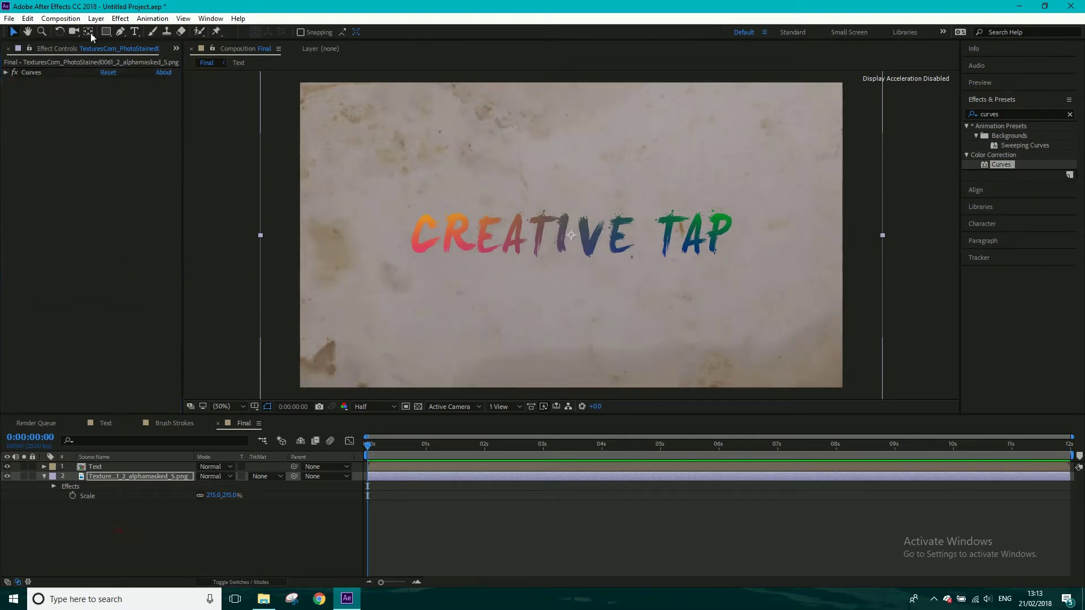
Step: Add the Brush Strokes composition above the Text layer in Final and set the Text layer's track matte to Alpha Matte "Brush Strokes"
{"action": "left_click", "coordinate": [176, 49]}
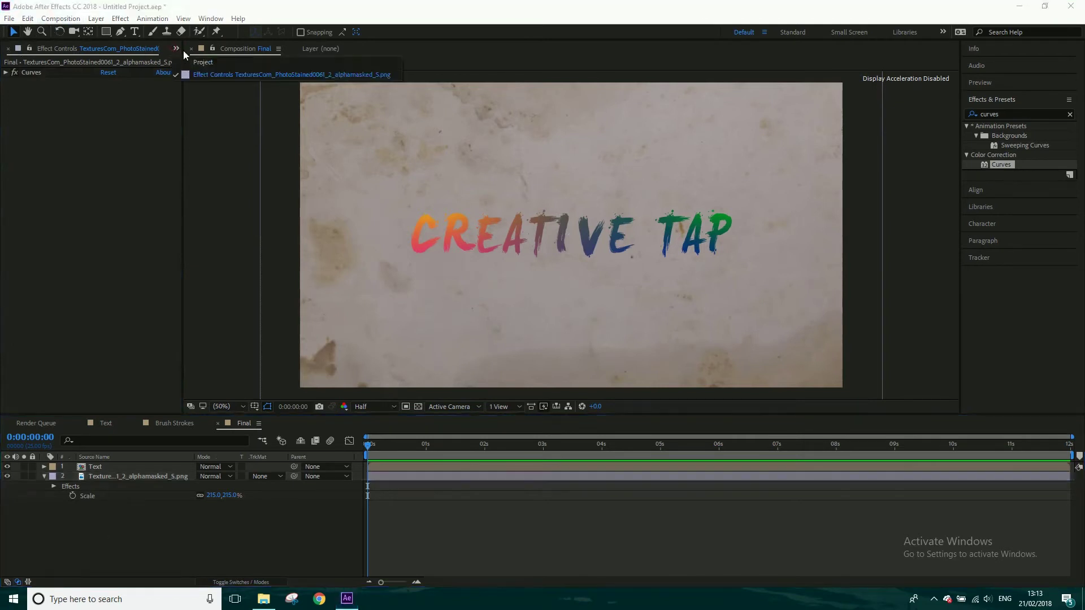
{"action": "left_click", "coordinate": [203, 64]}
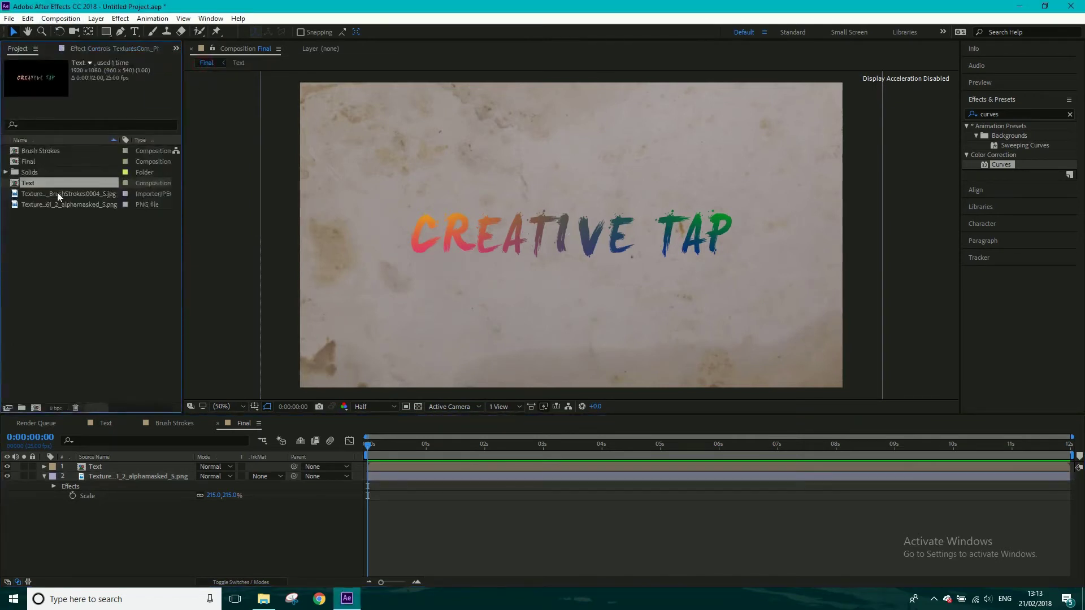
{"action": "left_click_drag", "start_coordinate": [46, 151], "coordinate": [114, 463]}
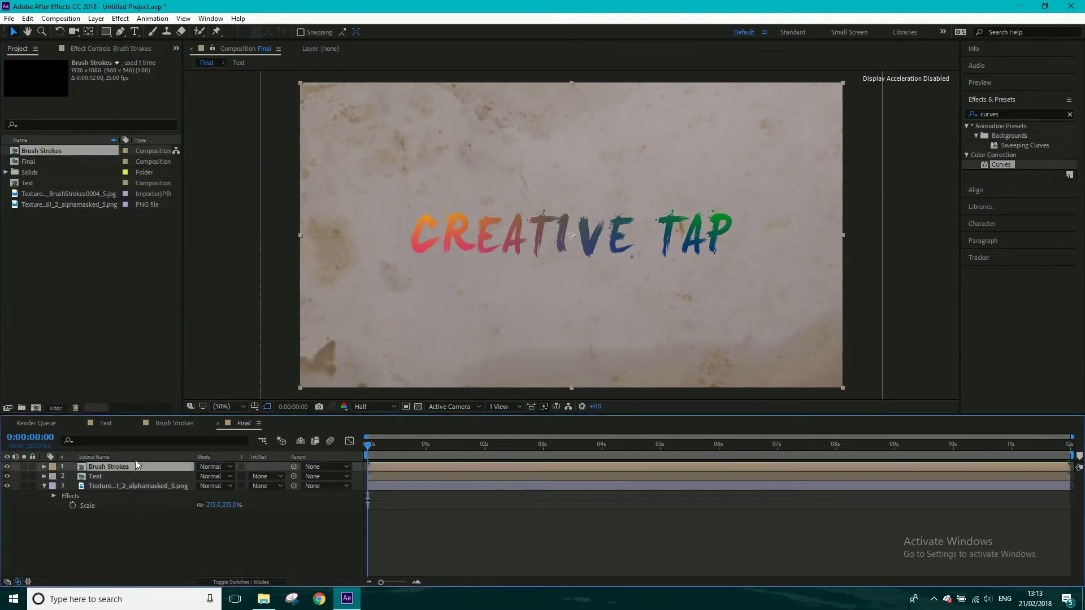
{"action": "left_click", "coordinate": [266, 478]}
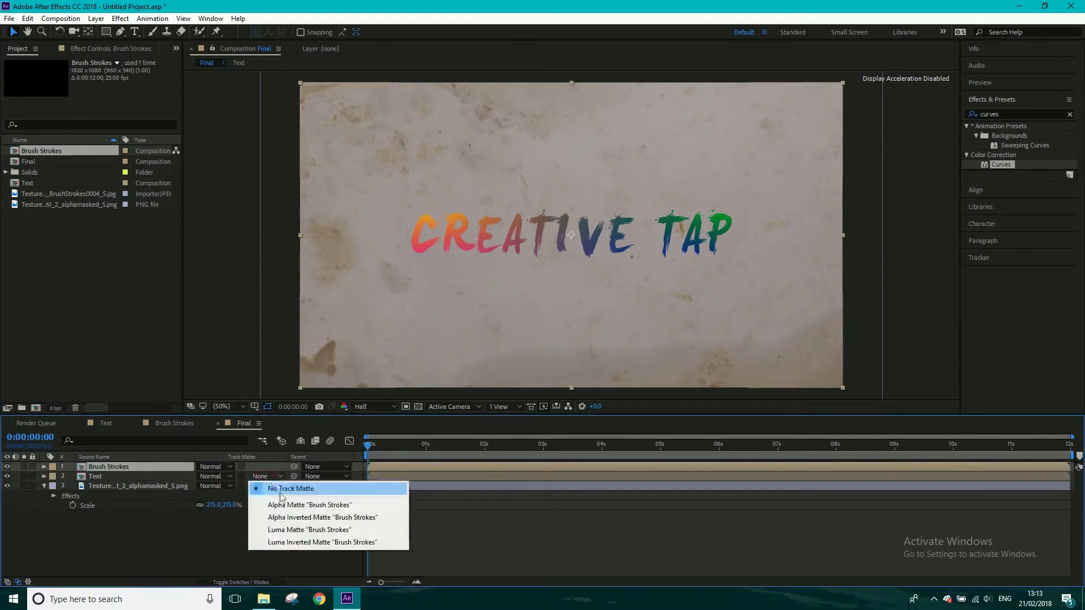
{"action": "left_click", "coordinate": [292, 506]}
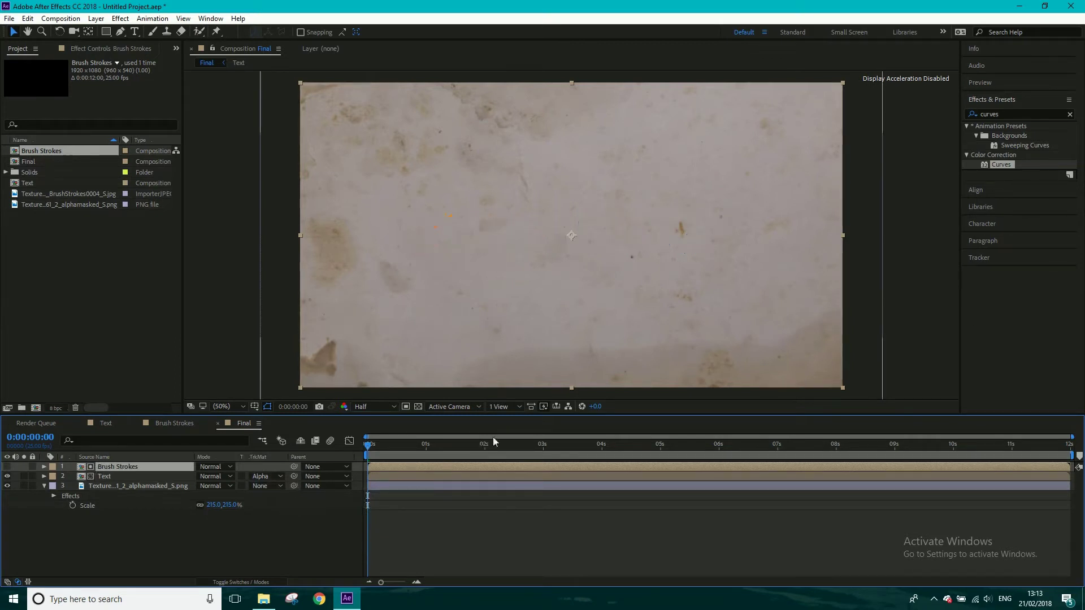
Step: End the Final composition's work area at 0:00:05:00 and move the current time to 0:00:01:00
{"action": "left_click", "coordinate": [667, 446]}
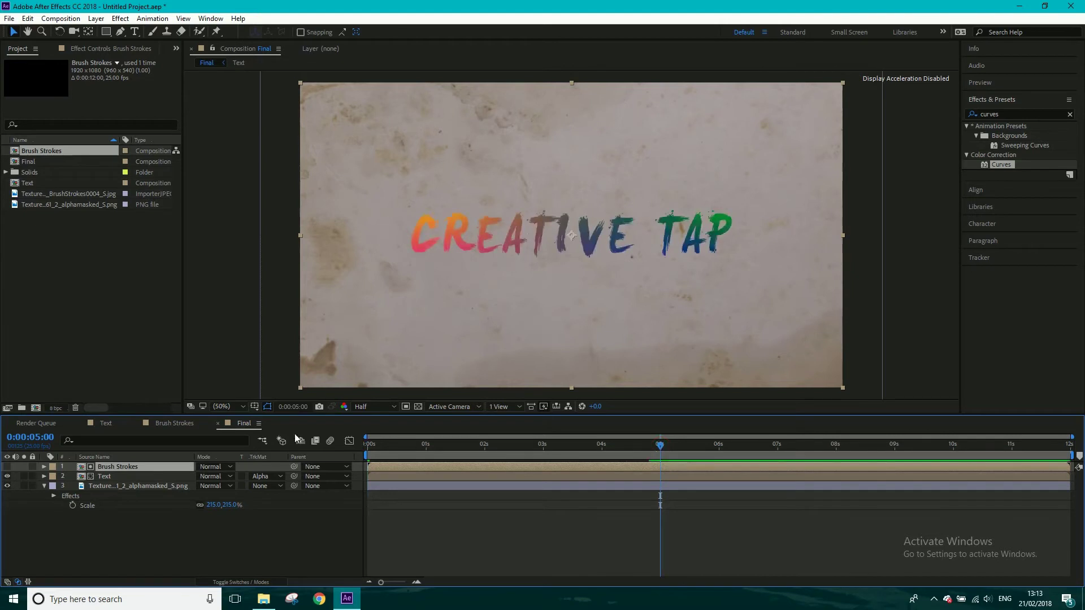
{"action": "key", "text": "n"}
{"action": "left_click", "coordinate": [427, 442]}
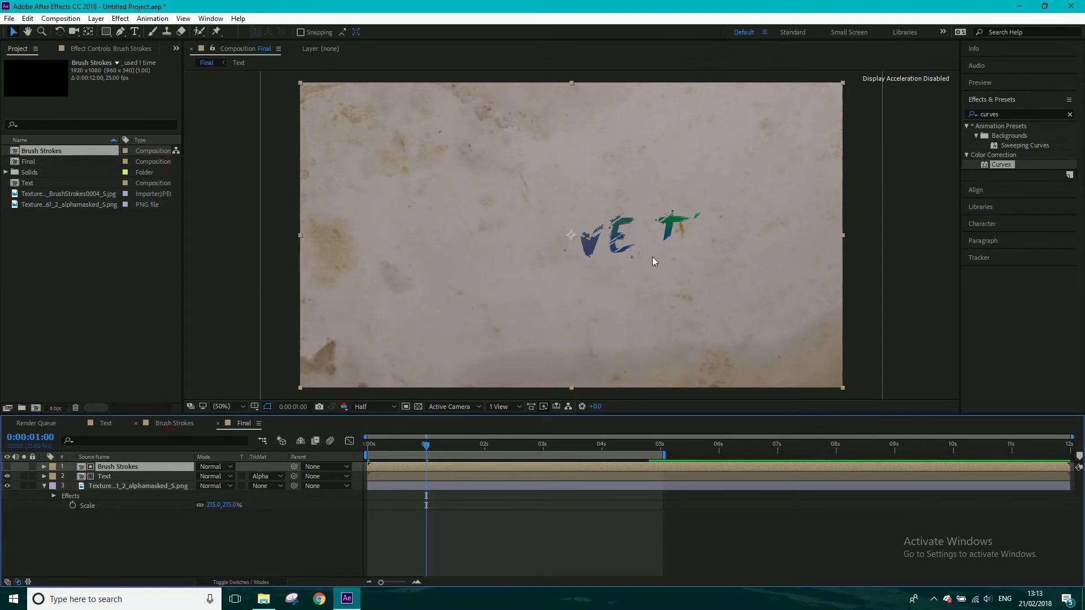
Step: Inspect the strokes in the Brush Strokes composition, and return to Final to preview the title reveal
{"action": "double_click", "coordinate": [680, 197]}
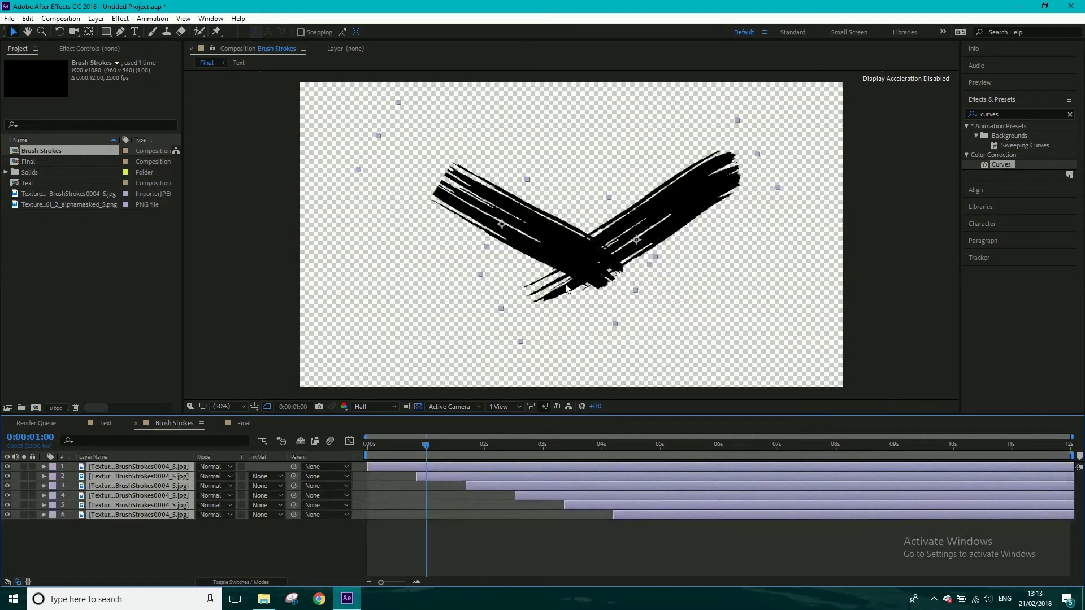
{"action": "left_click", "coordinate": [239, 423]}
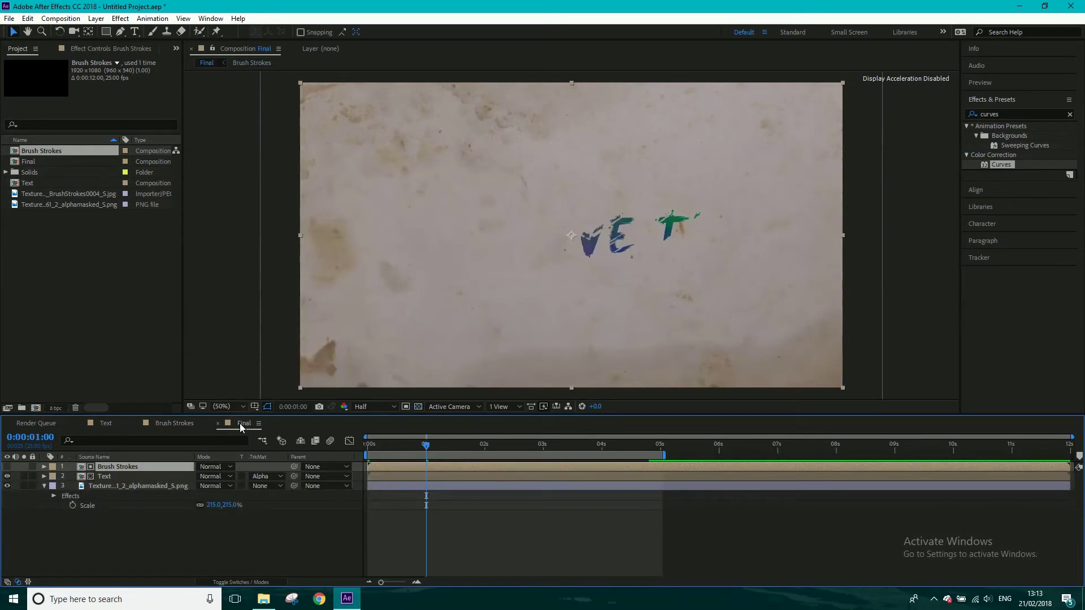
{"action": "key", "text": "space"}
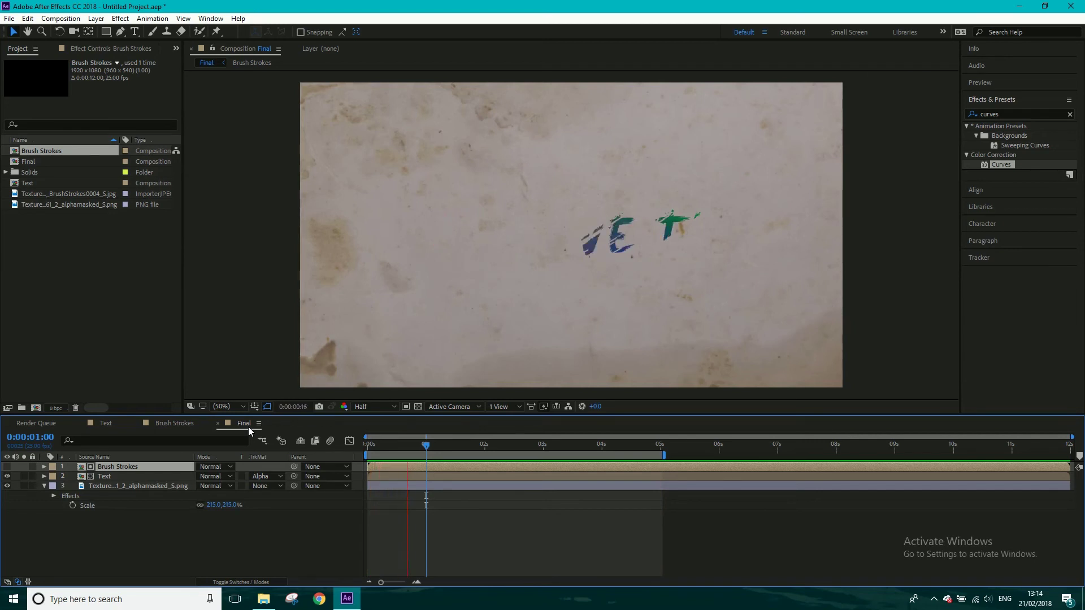
Step: View the finished "Brush strokes title gif" from the brush stroke tutorial folder in File Explorer, and return to After Effects
{"action": "left_click", "coordinate": [263, 599]}
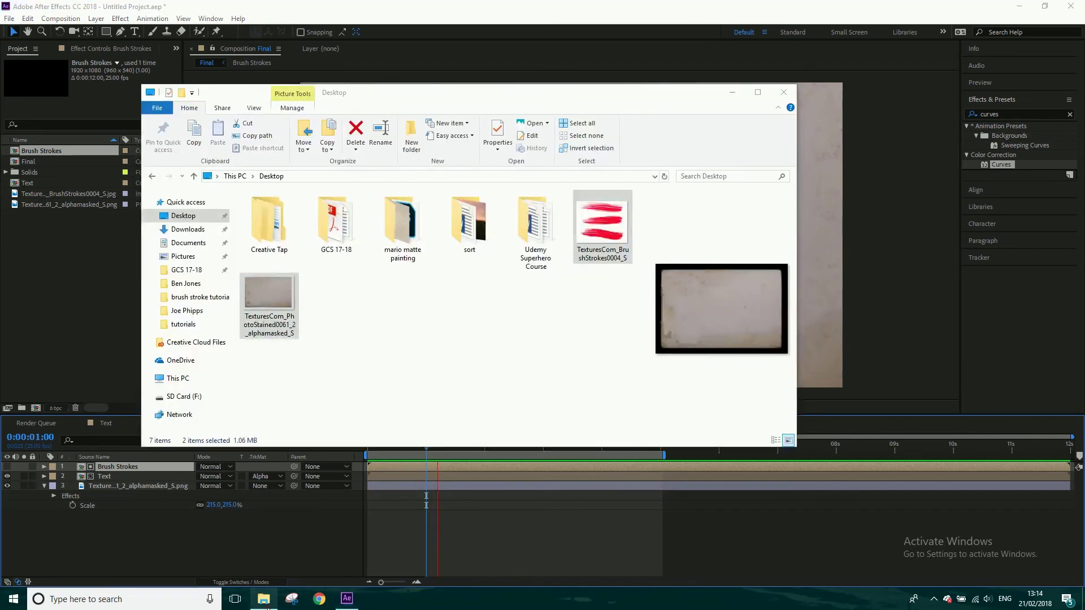
{"action": "left_click", "coordinate": [188, 243]}
{"action": "double_click", "coordinate": [269, 341]}
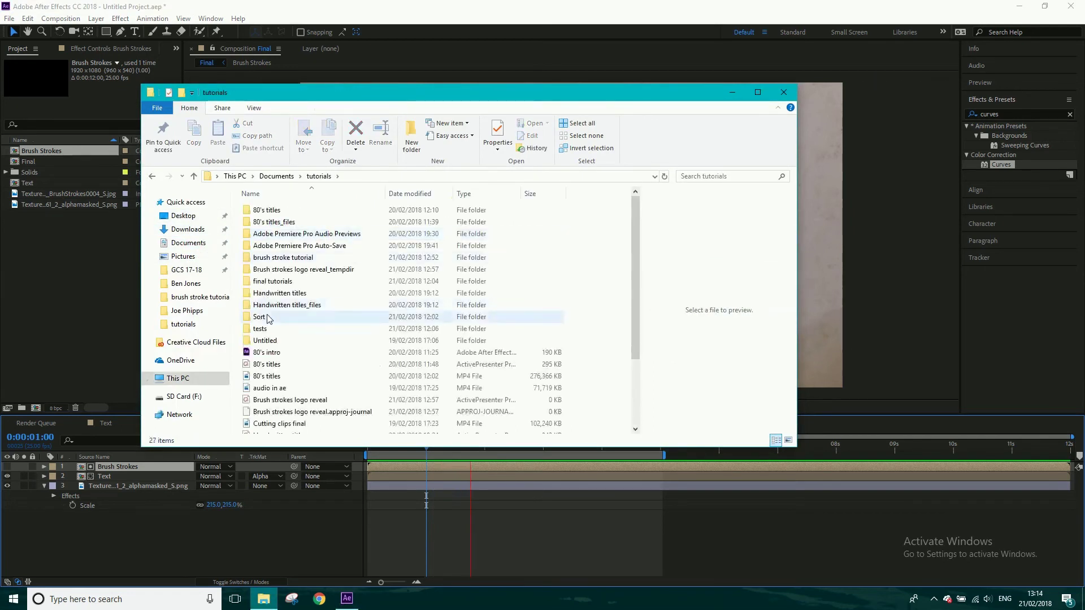
{"action": "double_click", "coordinate": [282, 258]}
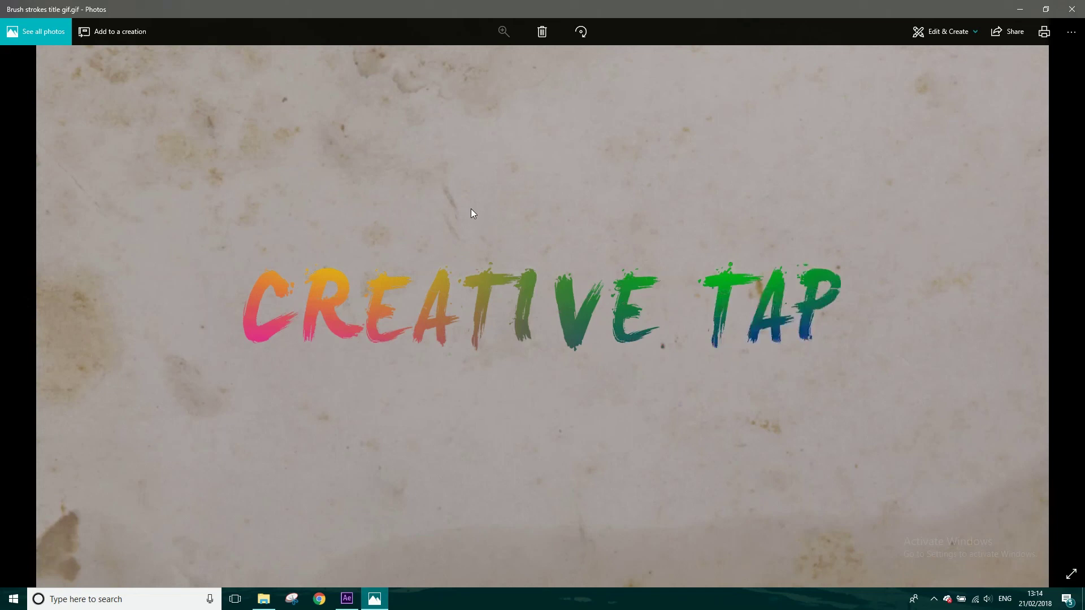
{"action": "left_click", "coordinate": [1074, 7]}
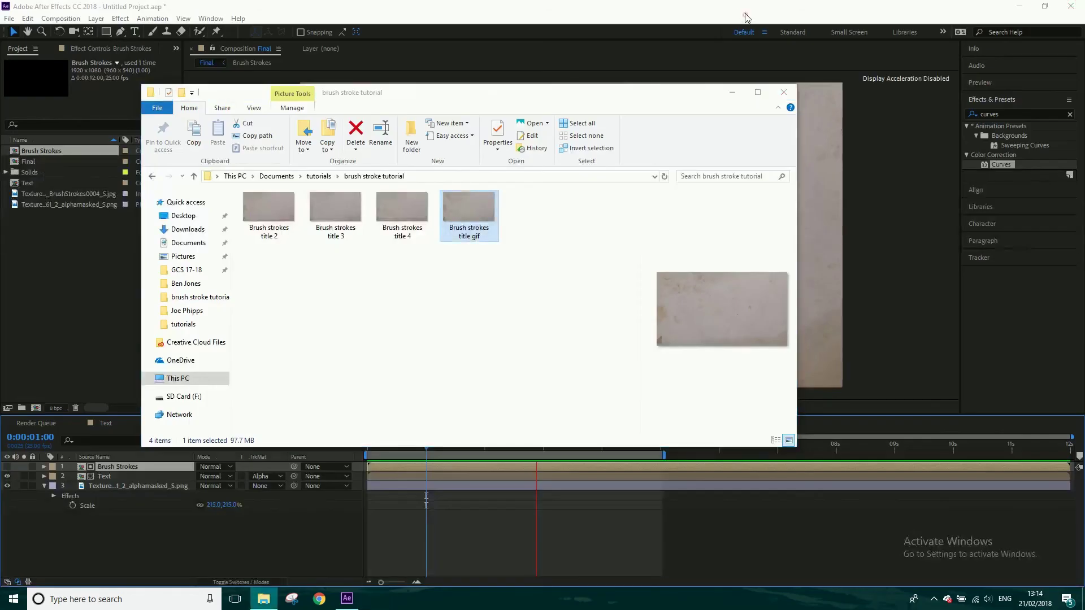
{"action": "left_click", "coordinate": [734, 92]}
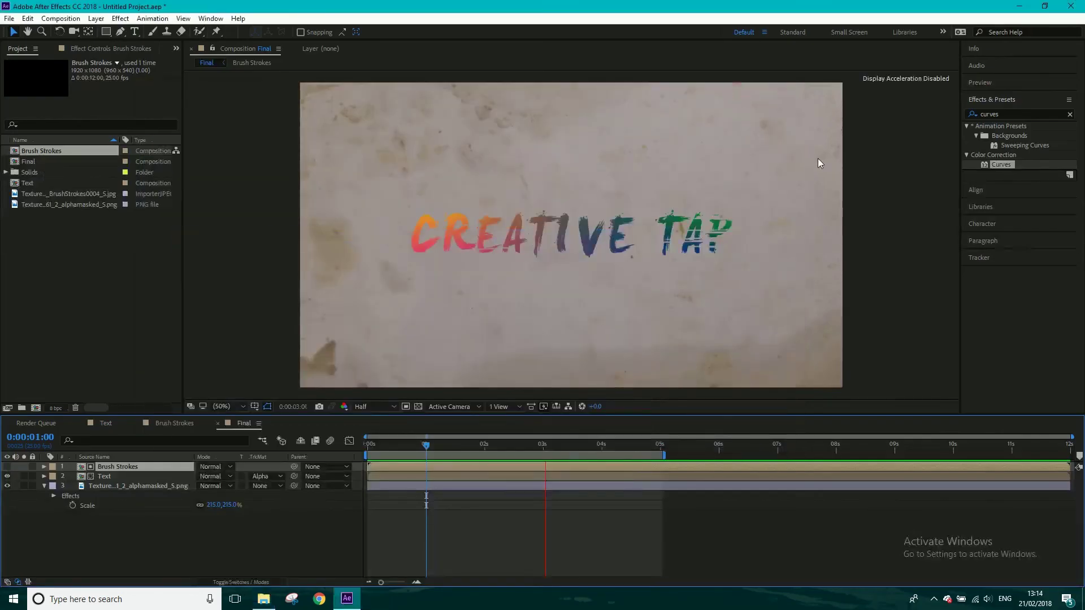